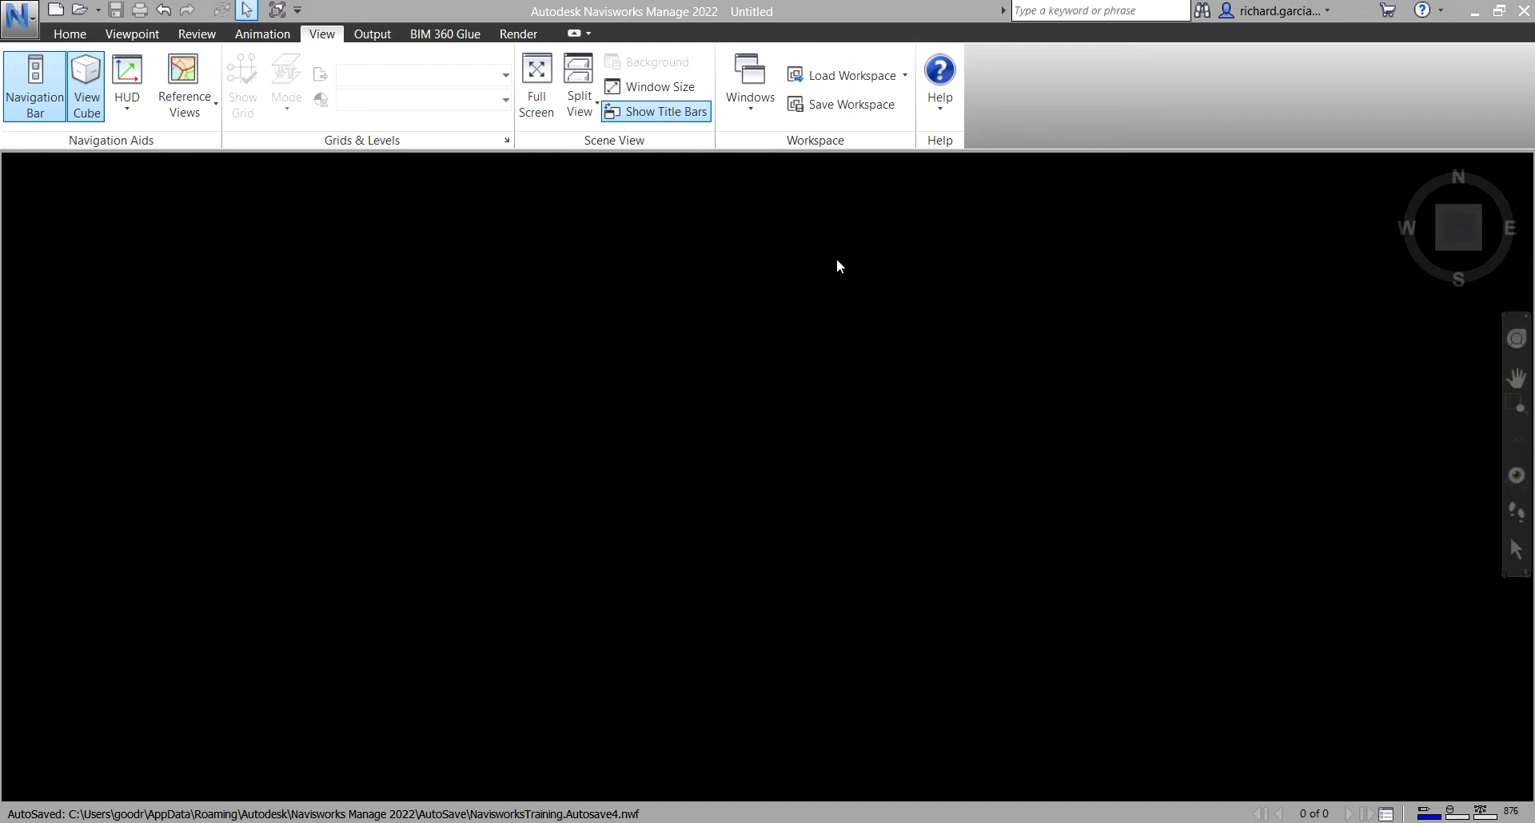
pyautogui.click(69, 35)
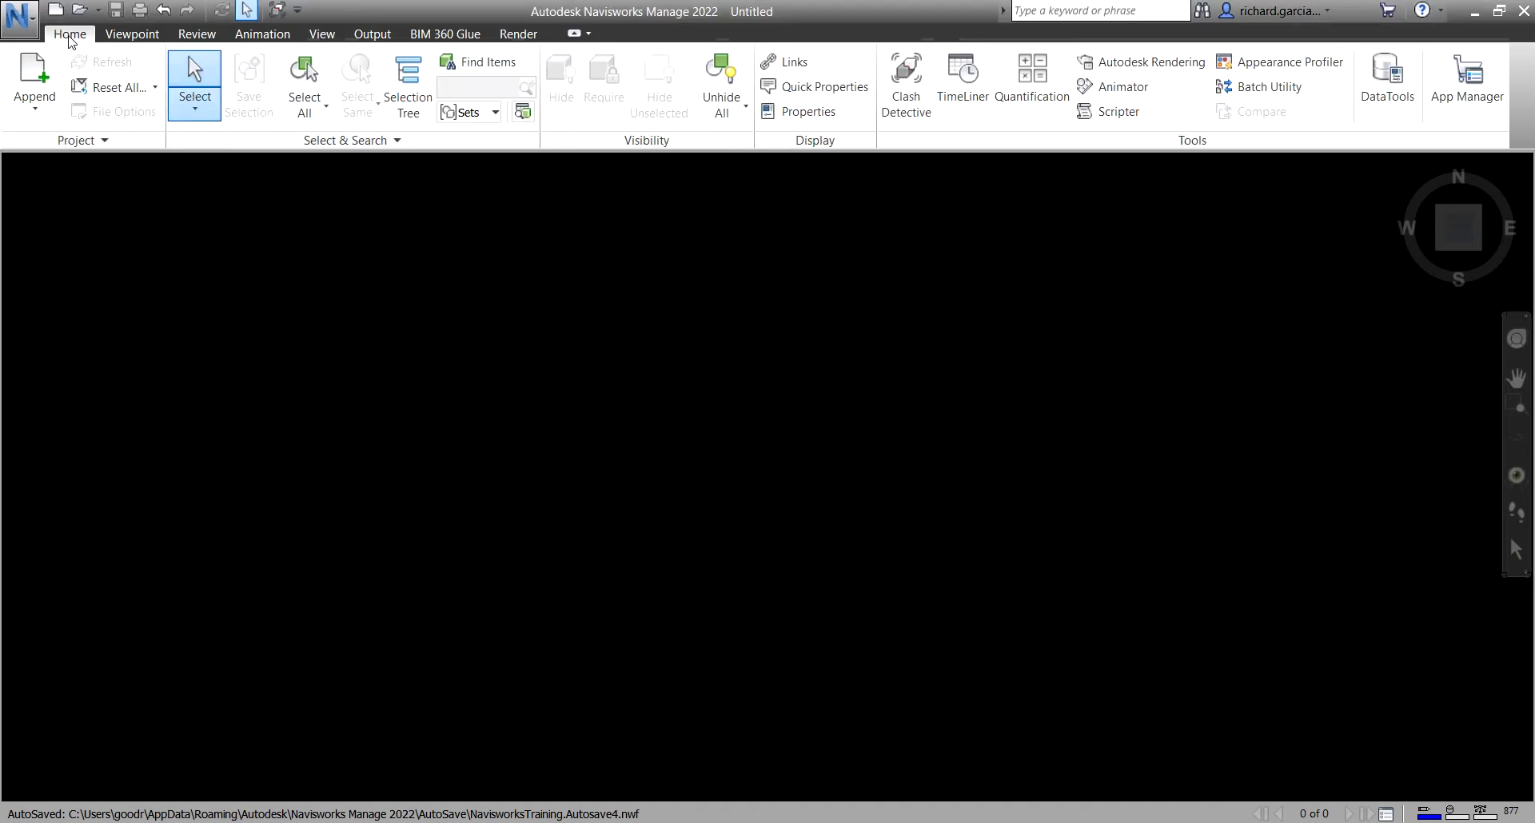
pyautogui.click(918, 89)
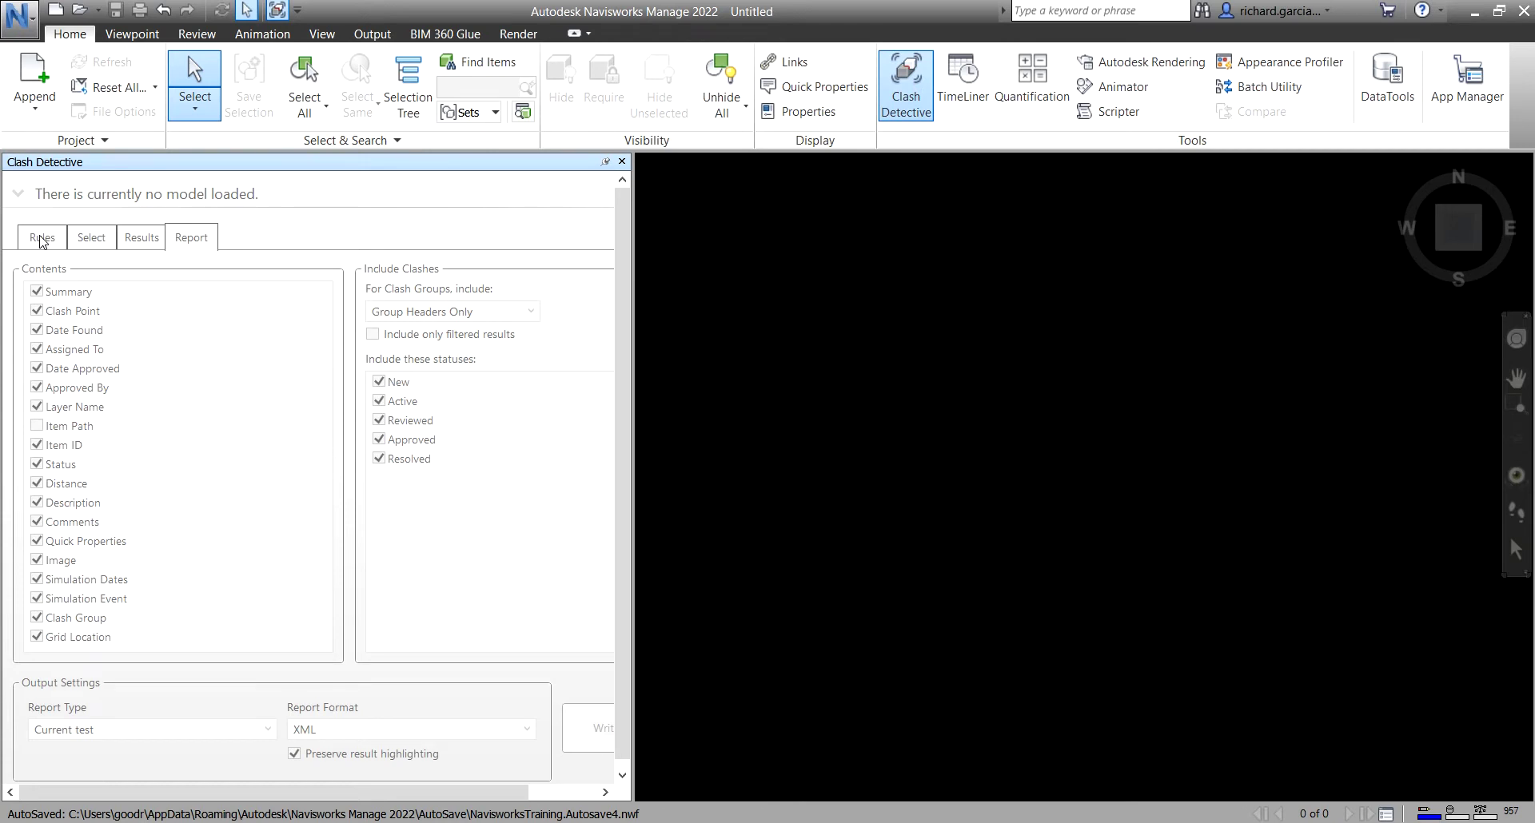
pyautogui.scroll(-1, 624, 278)
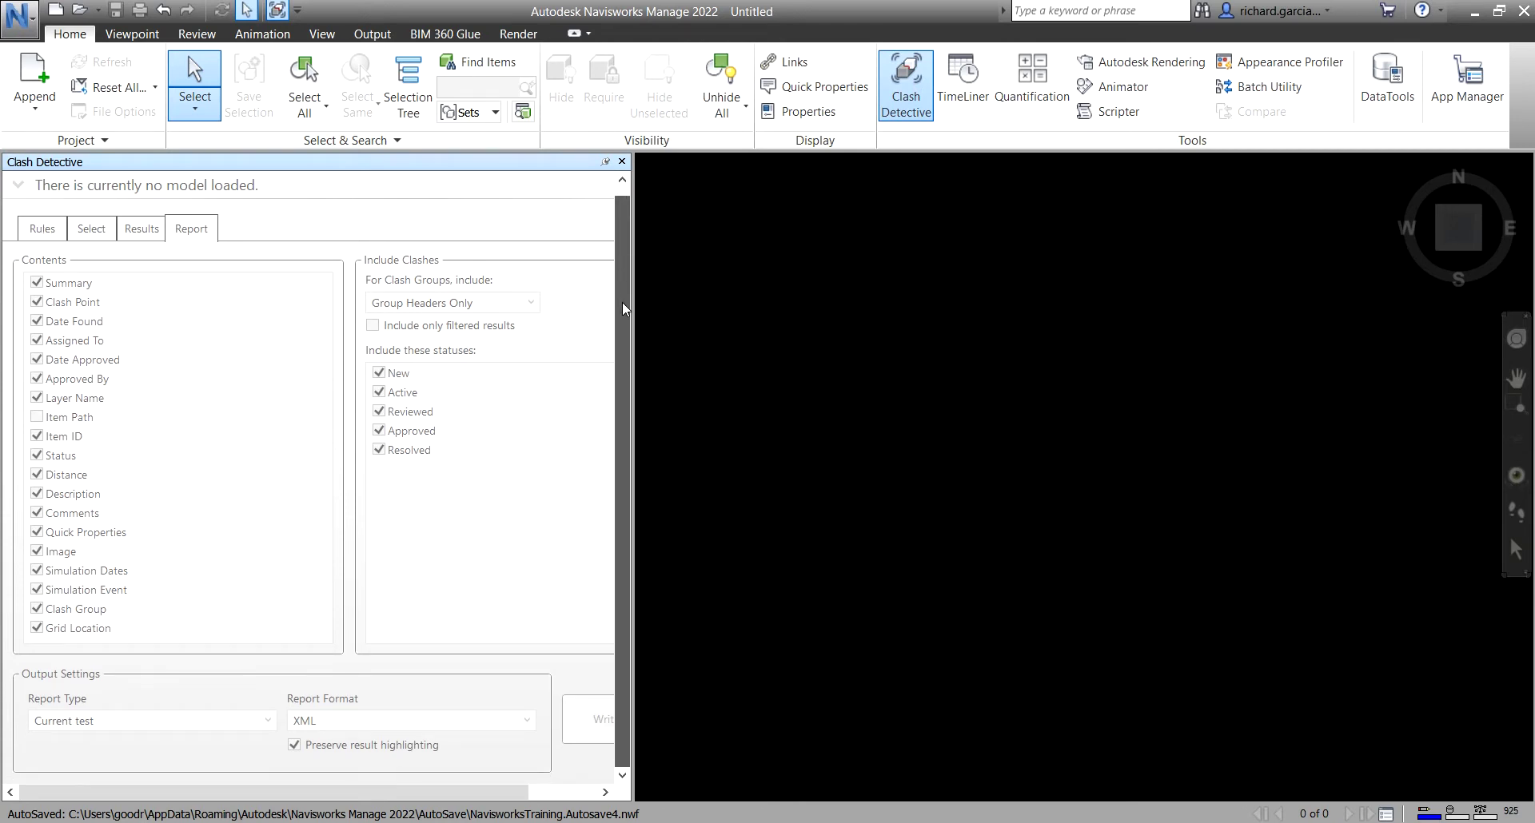
pyautogui.click(622, 162)
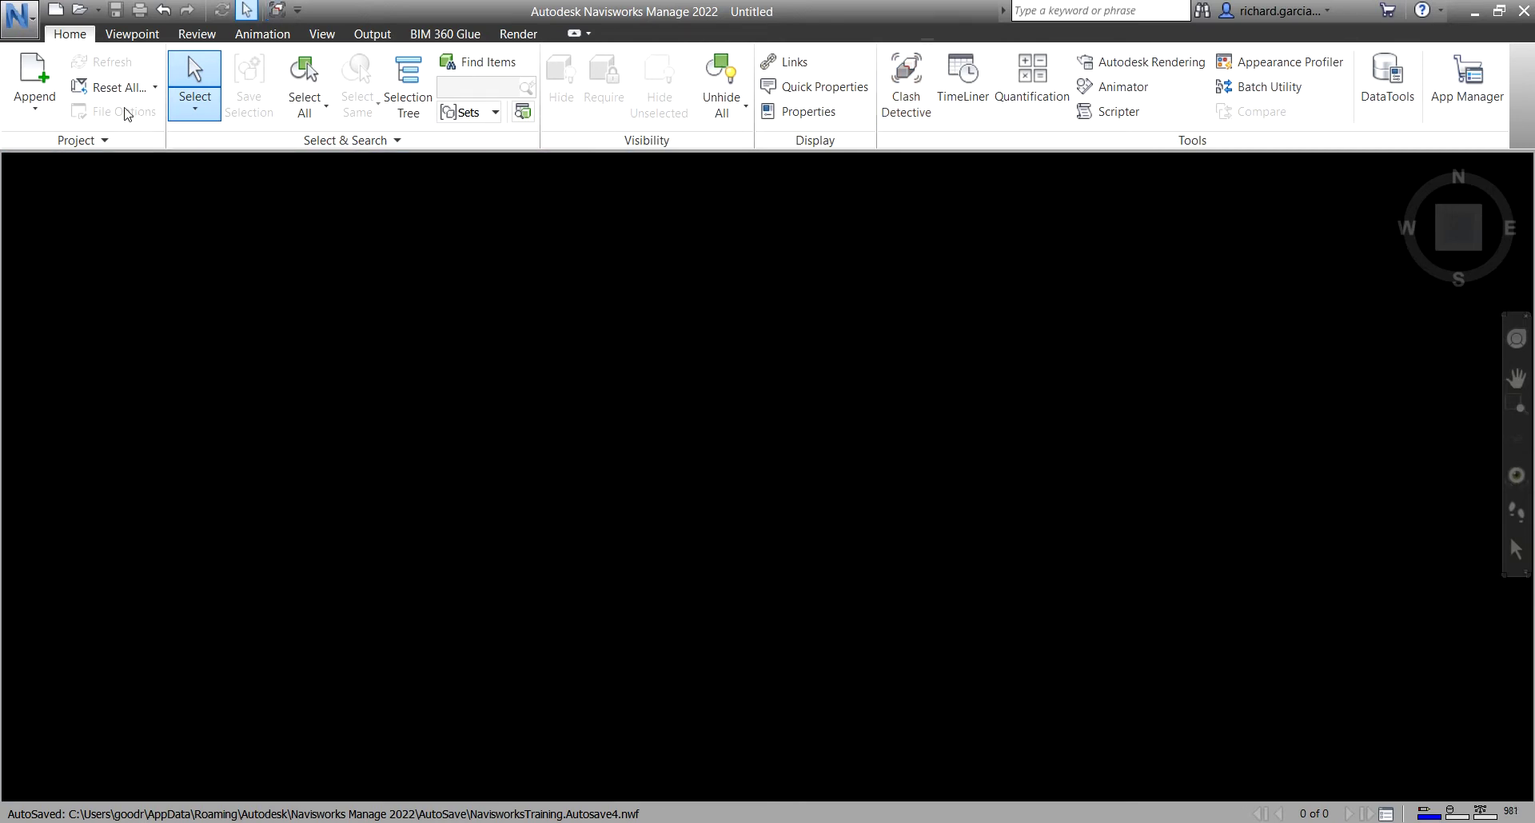
# Step: Open the project file NavisworksTraining.nwf and bring up Clash Detective for it
pyautogui.click(19, 18)
pyautogui.click(233, 110)
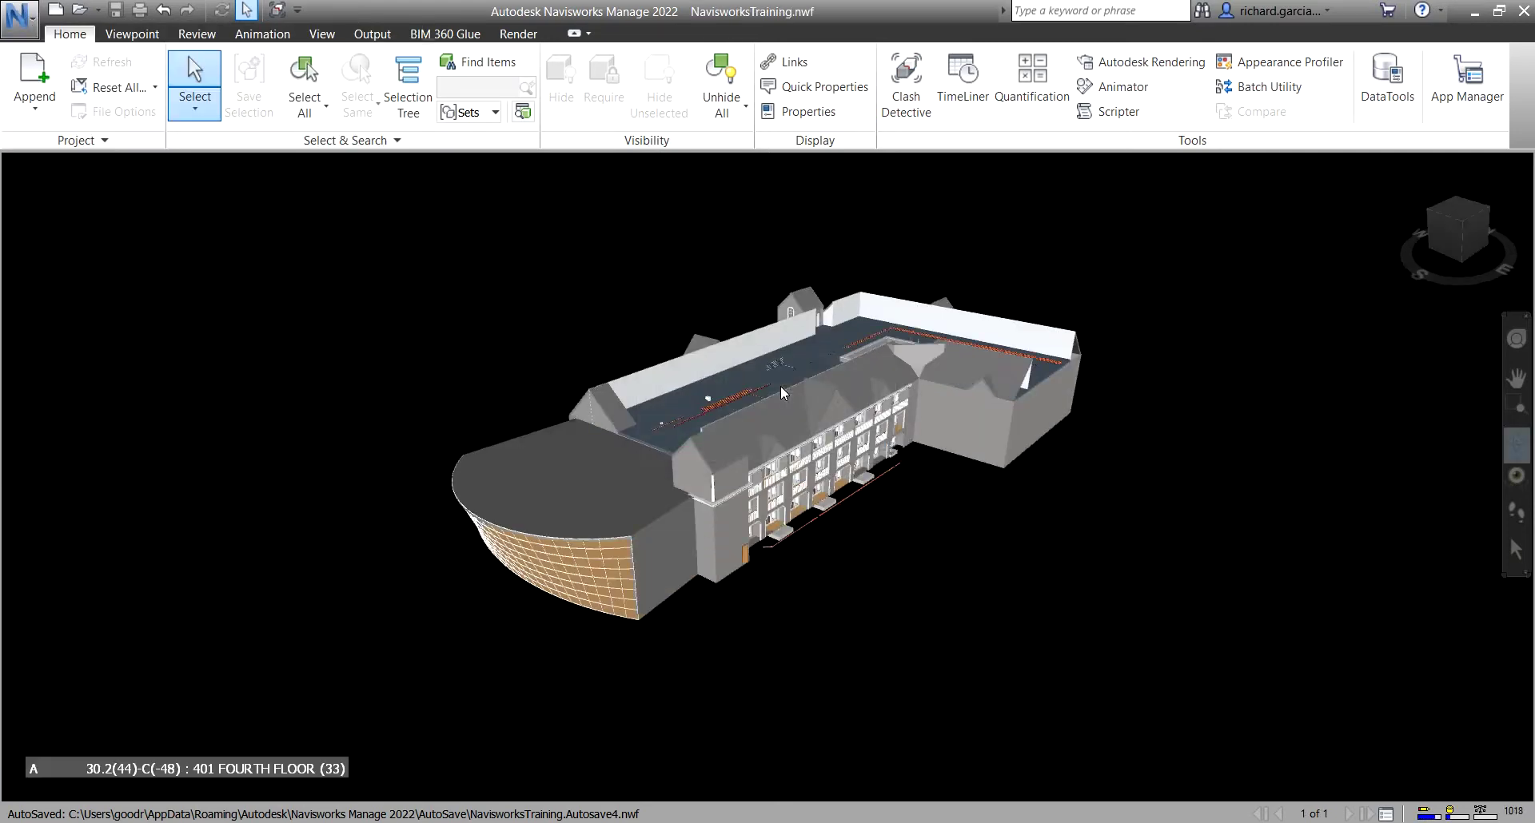
pyautogui.click(907, 81)
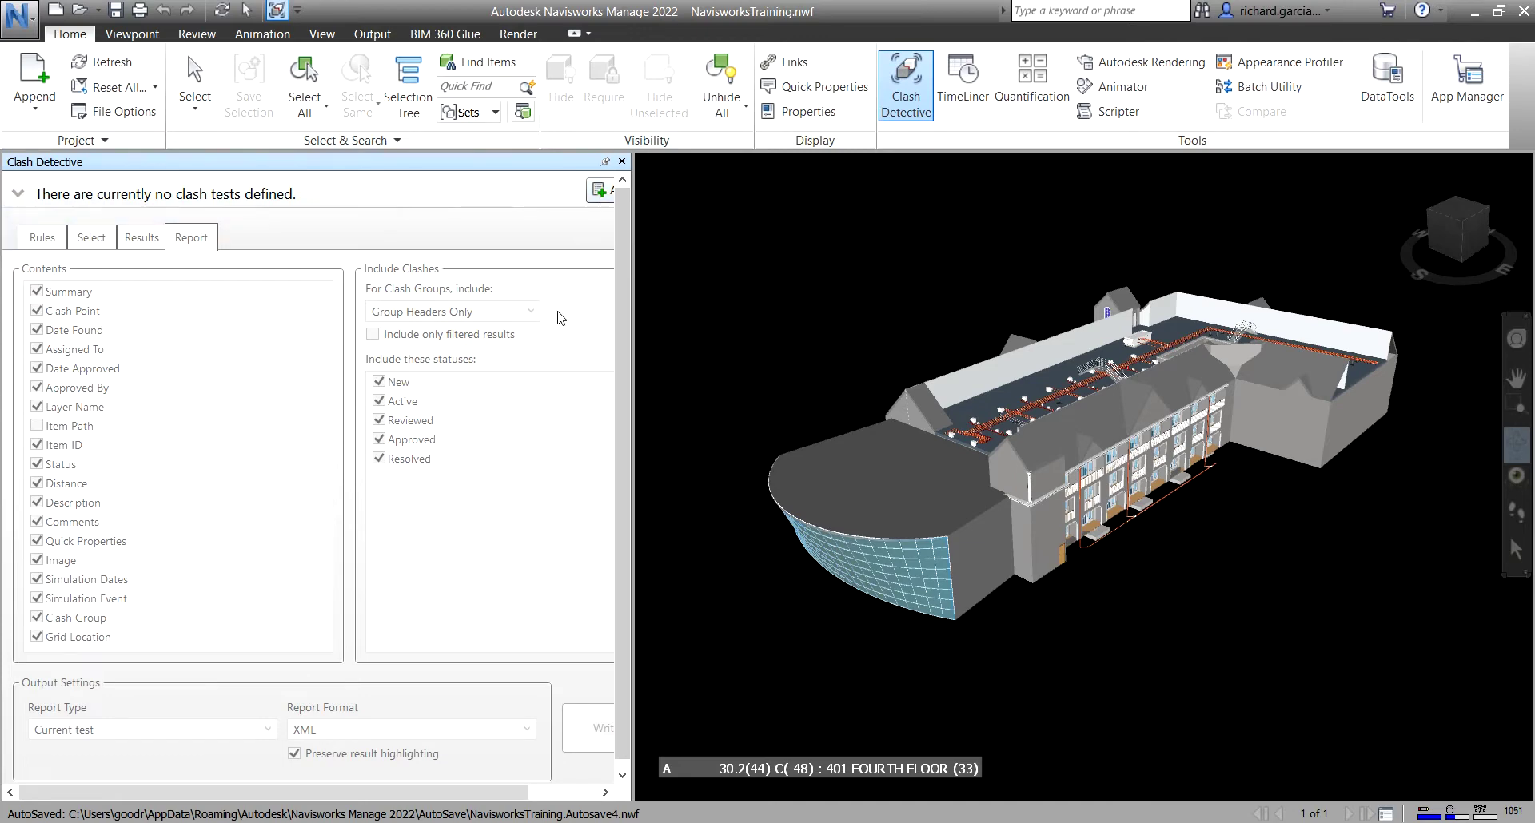
# Step: Add a new clash test and name it "Mechanical VS Sprinkler"
pyautogui.click(601, 194)
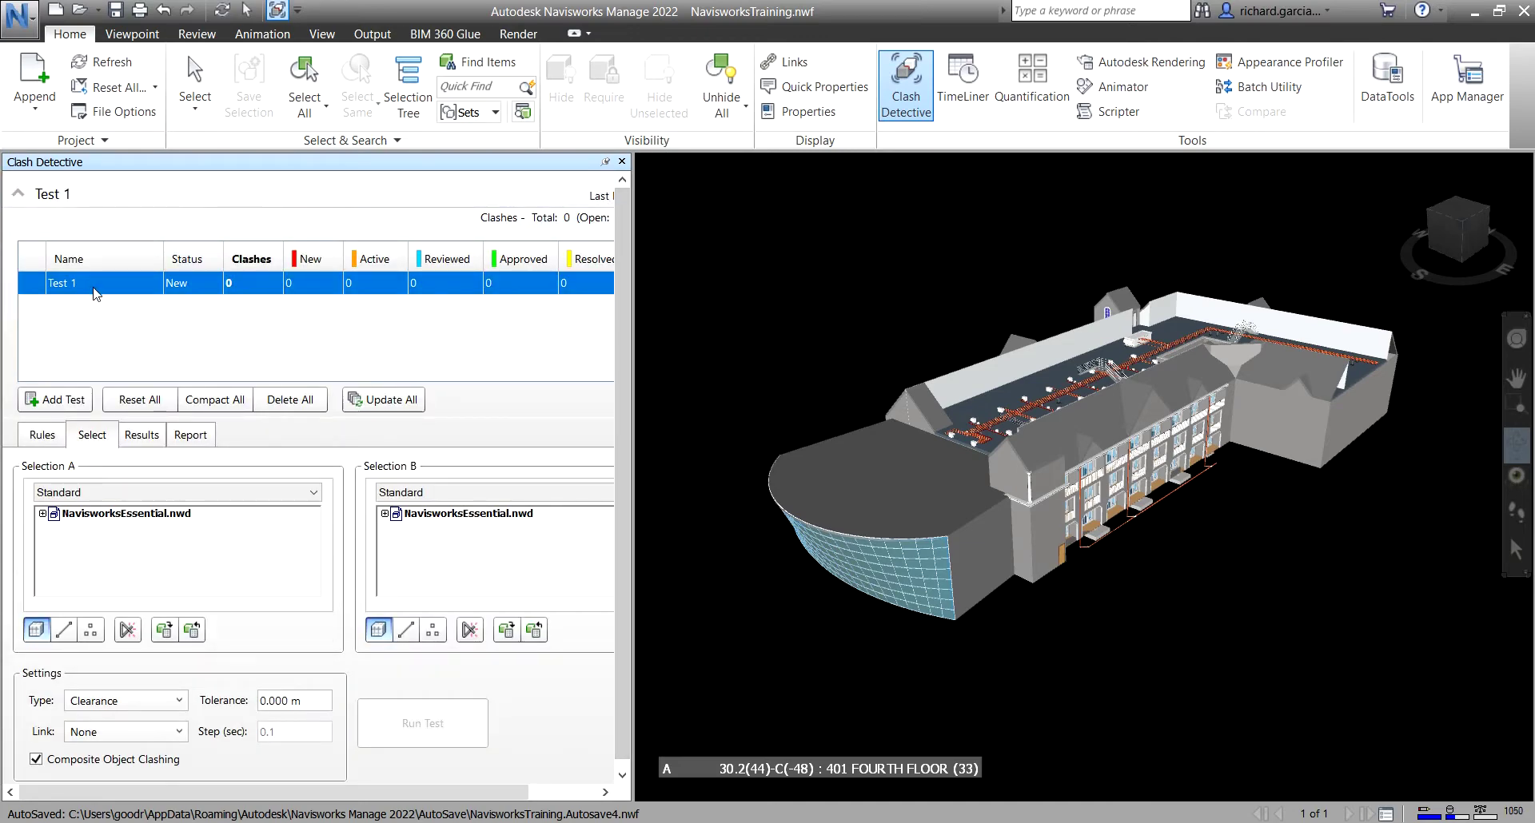
pyautogui.click(95, 288)
pyautogui.write('Mech')
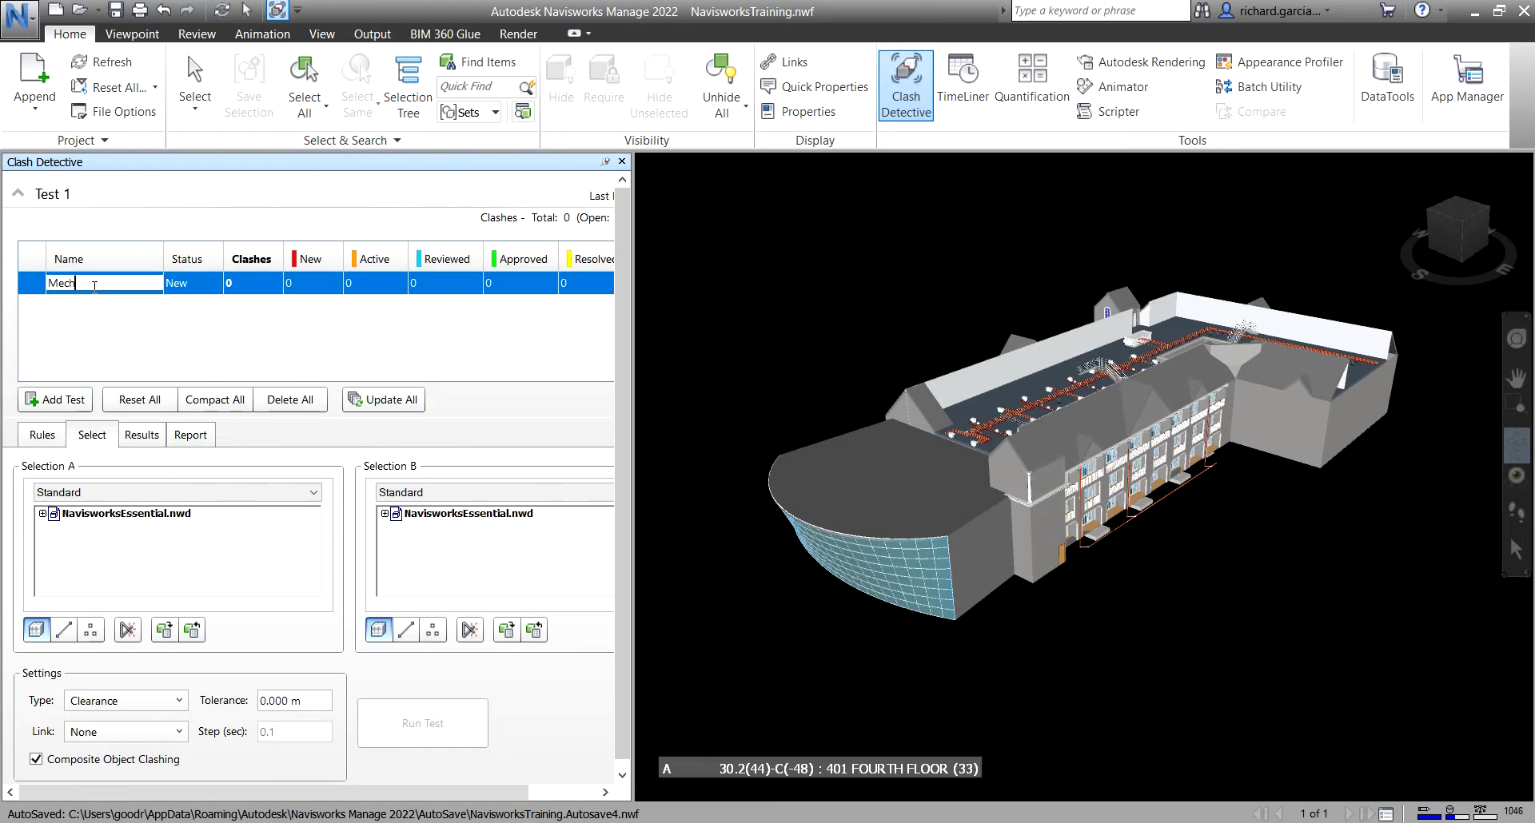
pyautogui.write('anical VS Sprinkler')
pyautogui.press('Return')
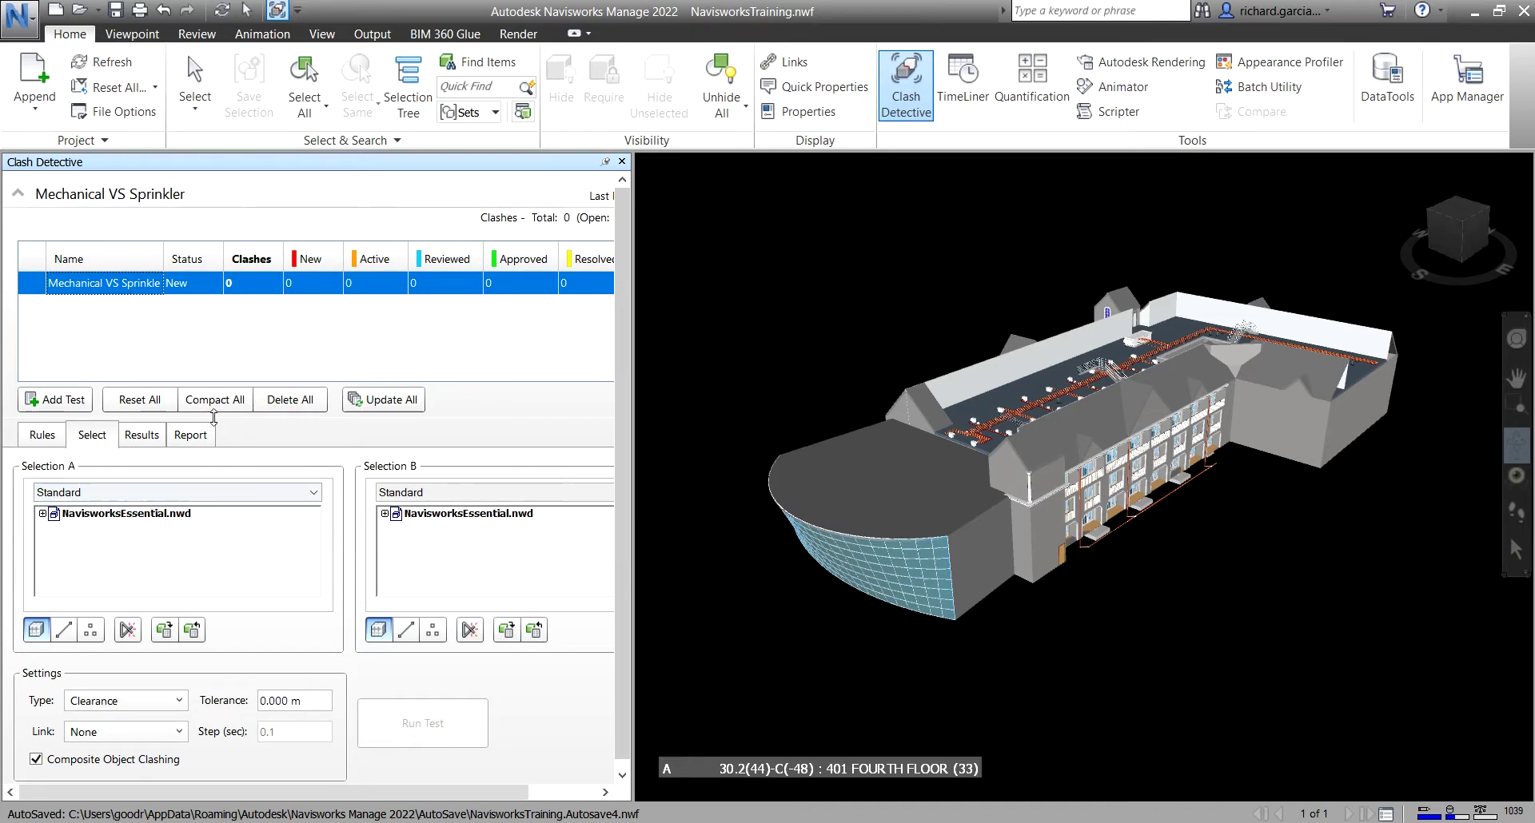
# Step: Choose MECHANICAL.nwc as Selection A and SPRINKLER.nwc as Selection B, and run the clash test
pyautogui.click(84, 517)
pyautogui.click(43, 514)
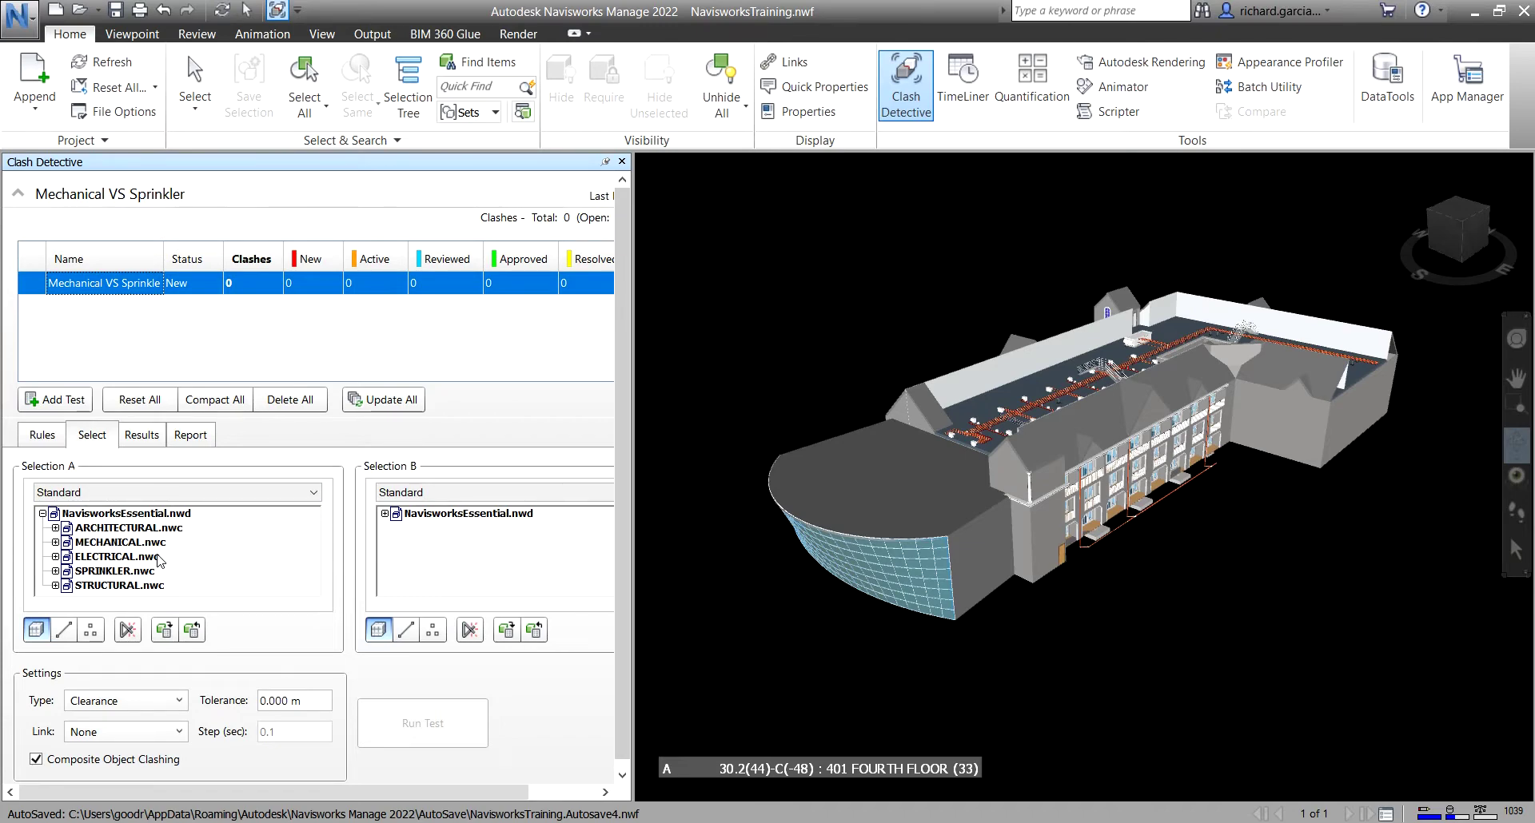
pyautogui.click(89, 544)
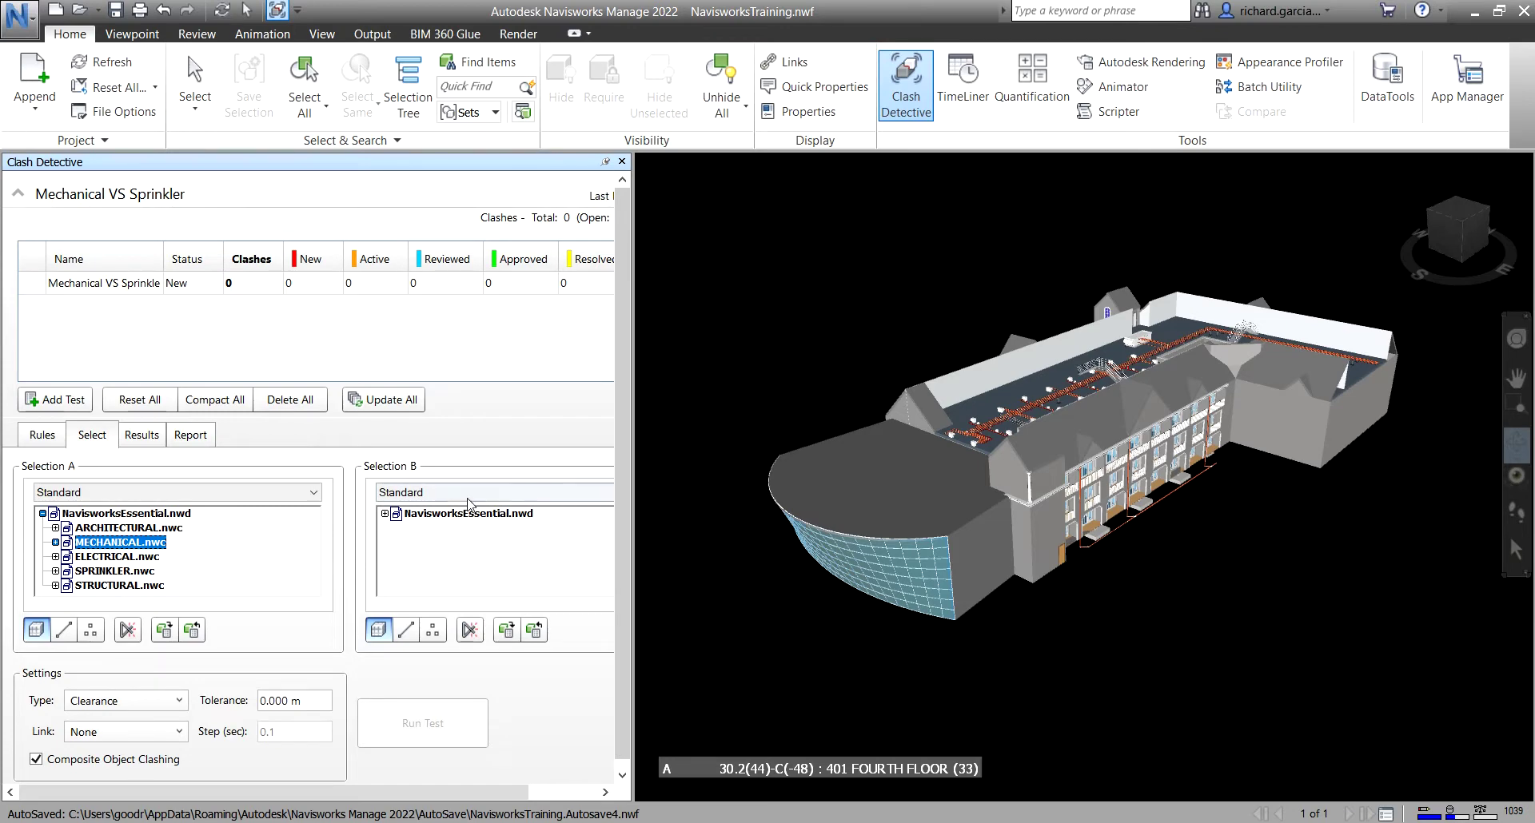
pyautogui.click(385, 513)
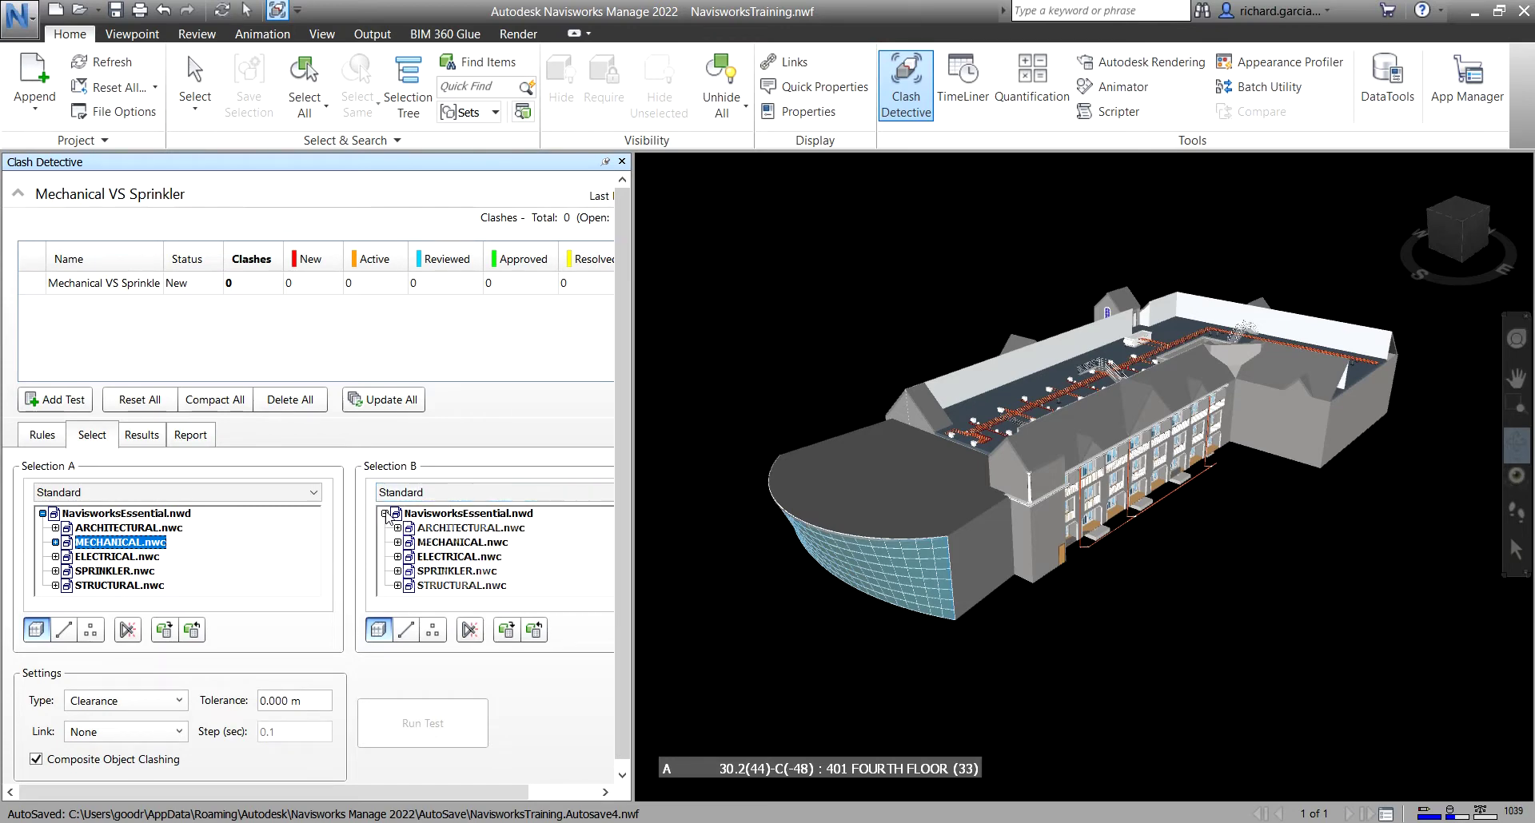
pyautogui.click(446, 572)
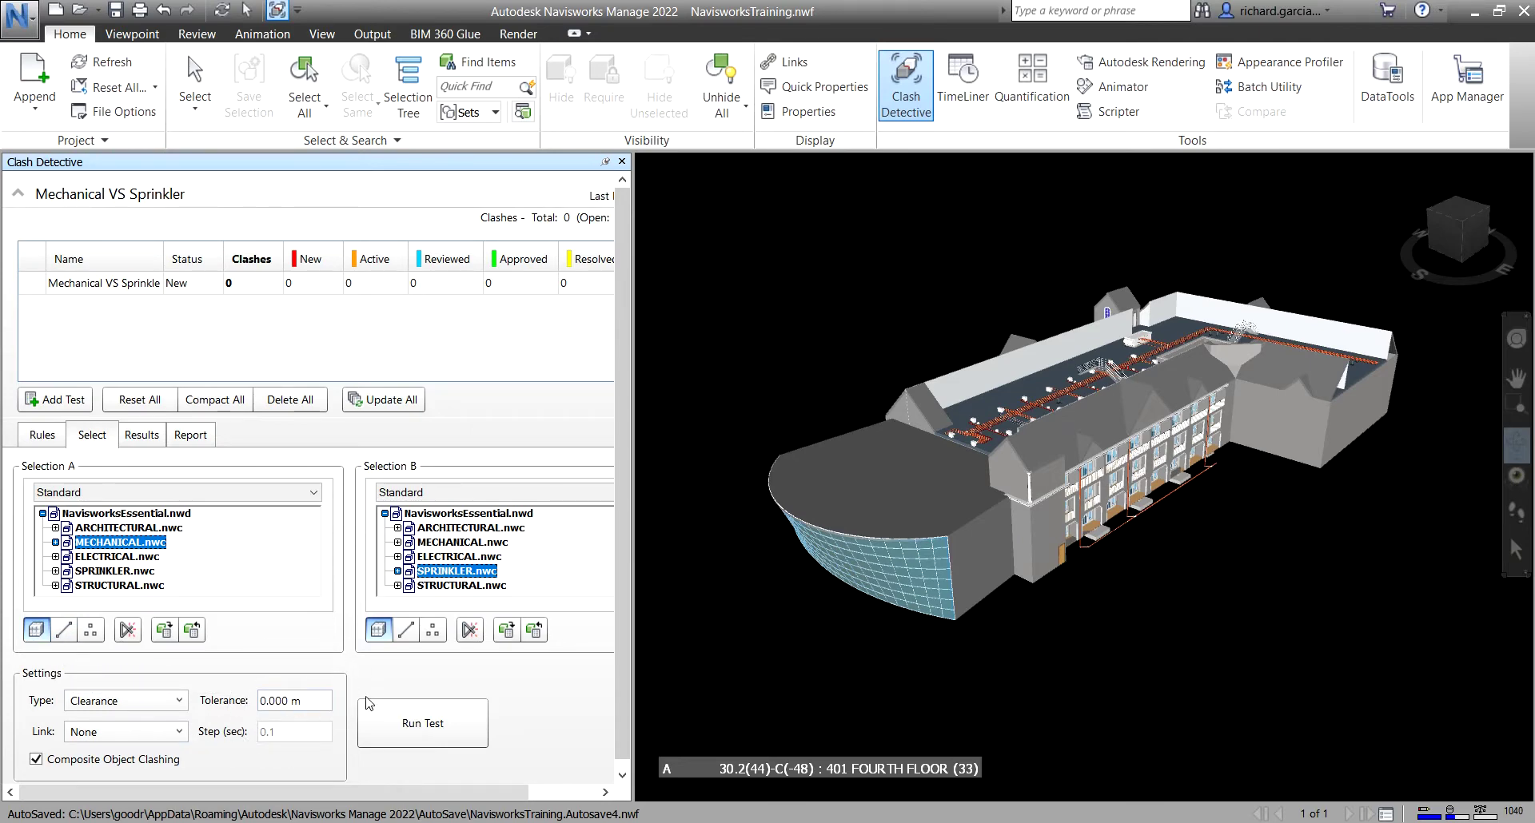
pyautogui.click(444, 737)
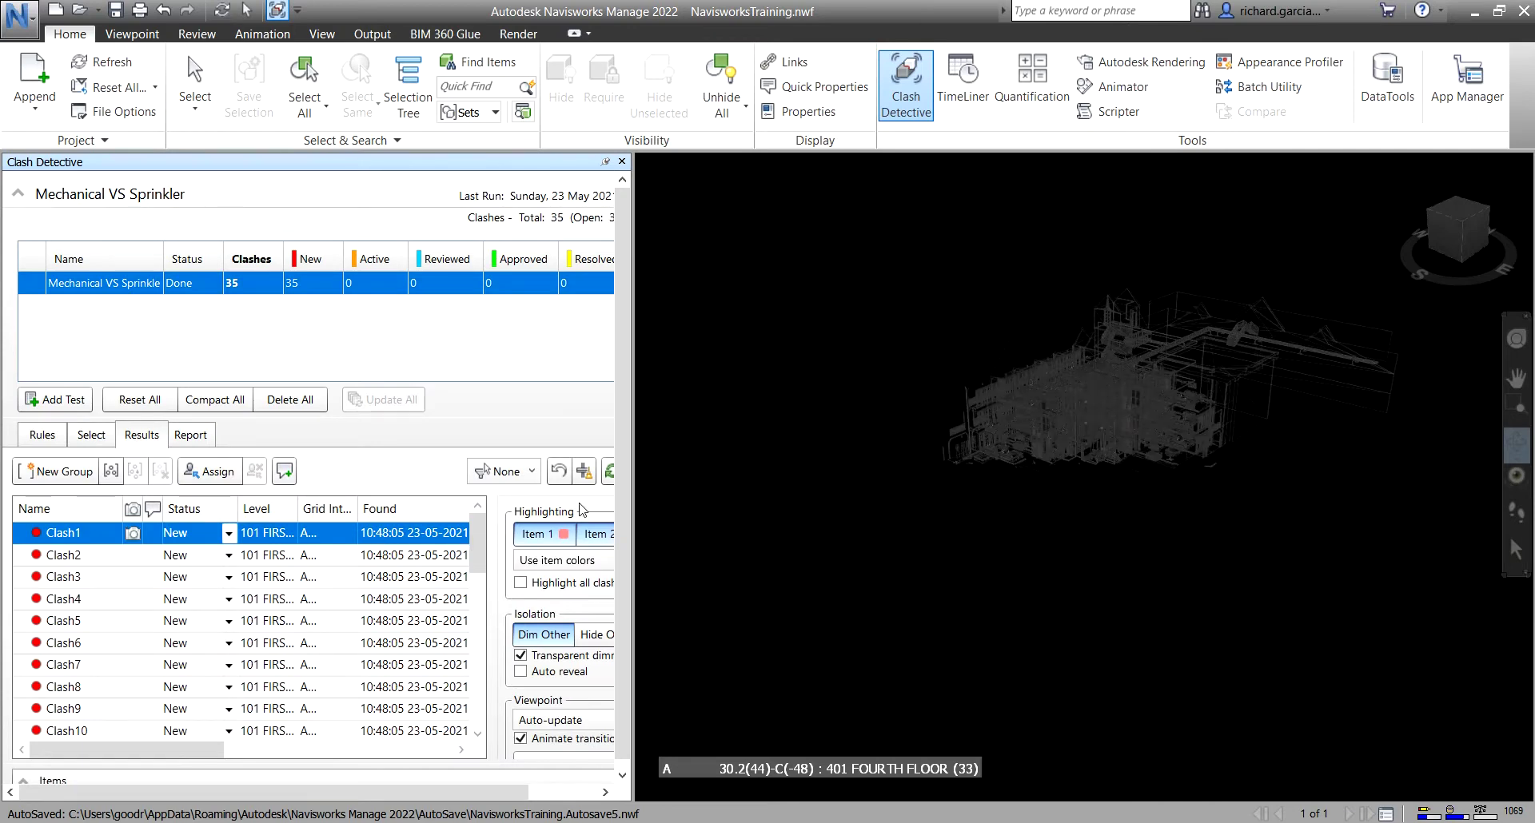
pyautogui.click(244, 290)
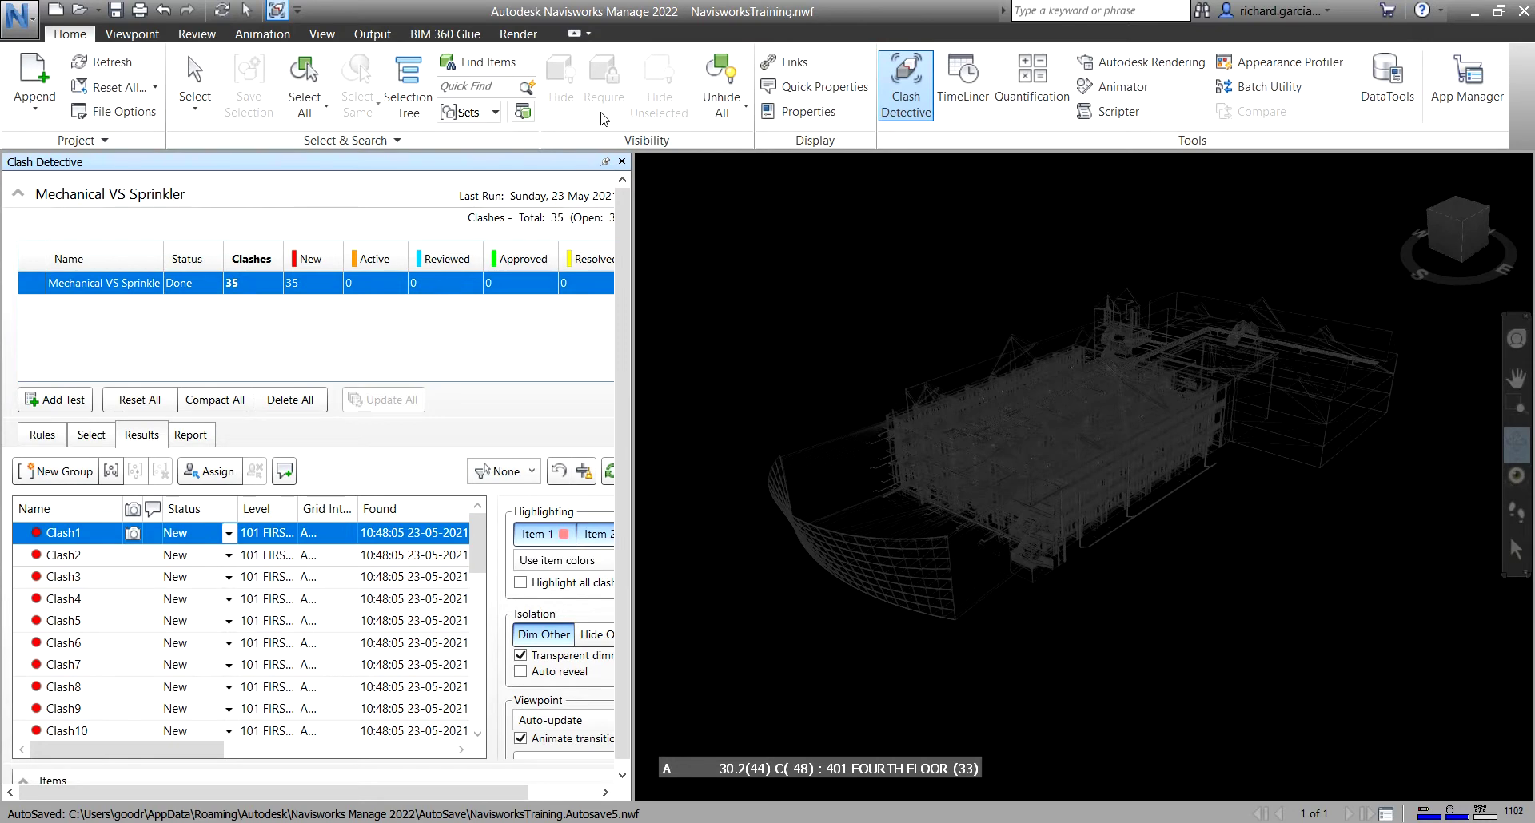
# Step: Change the scene's plain background color to white
pyautogui.click(324, 36)
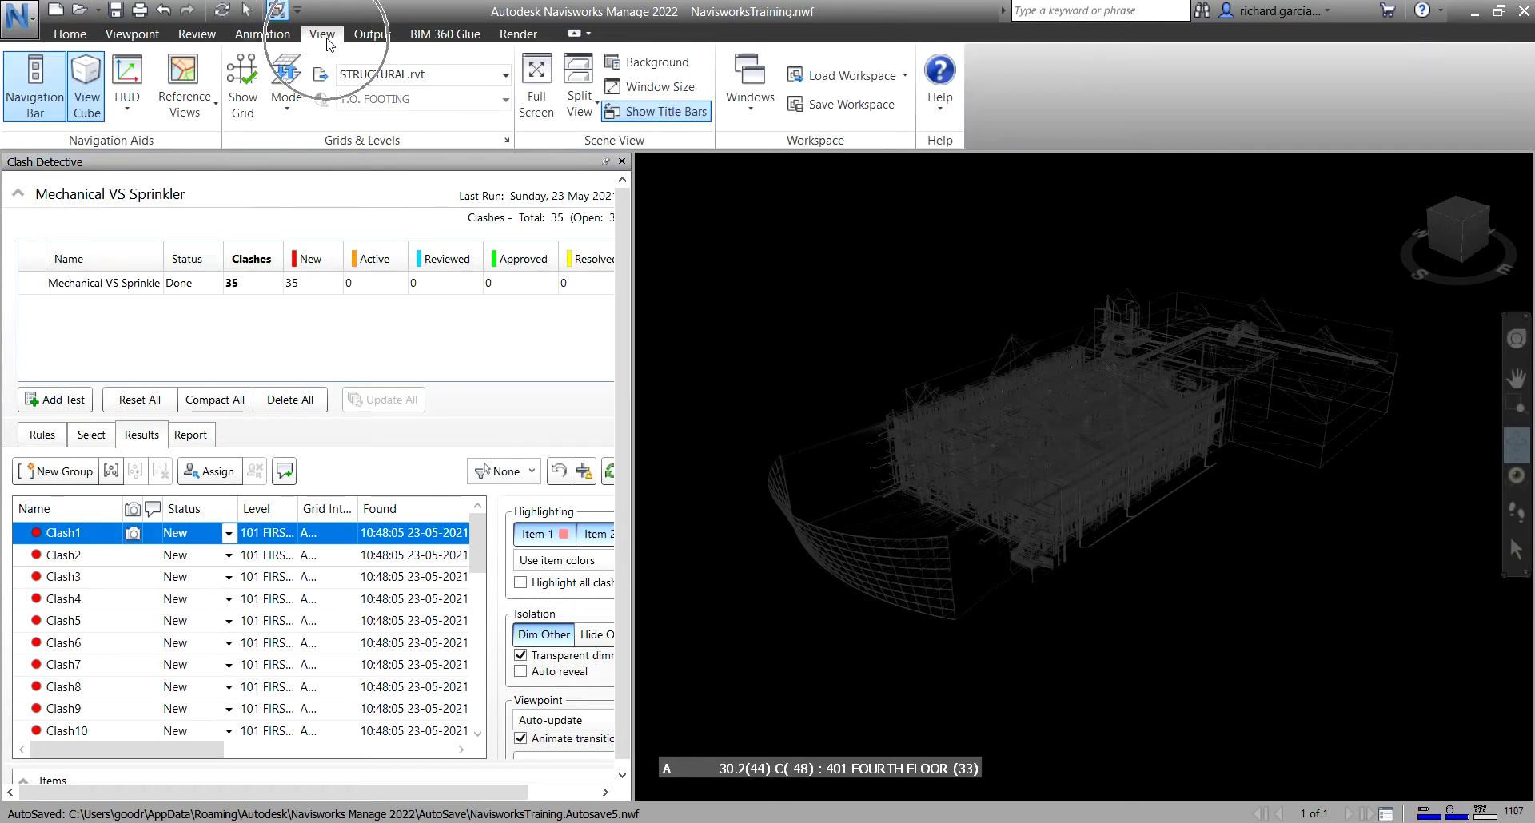
pyautogui.click(645, 64)
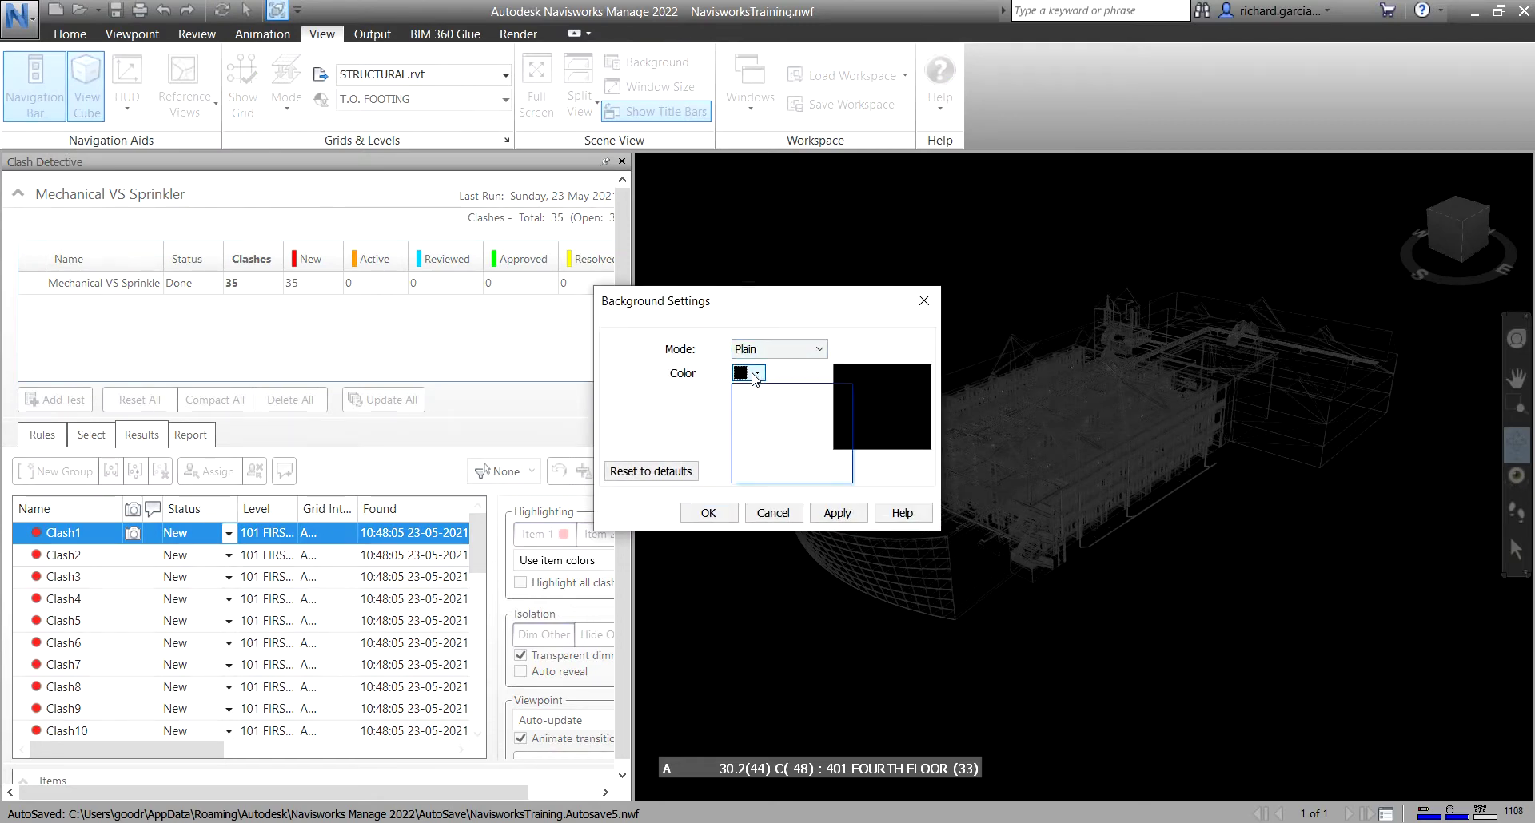
pyautogui.click(757, 373)
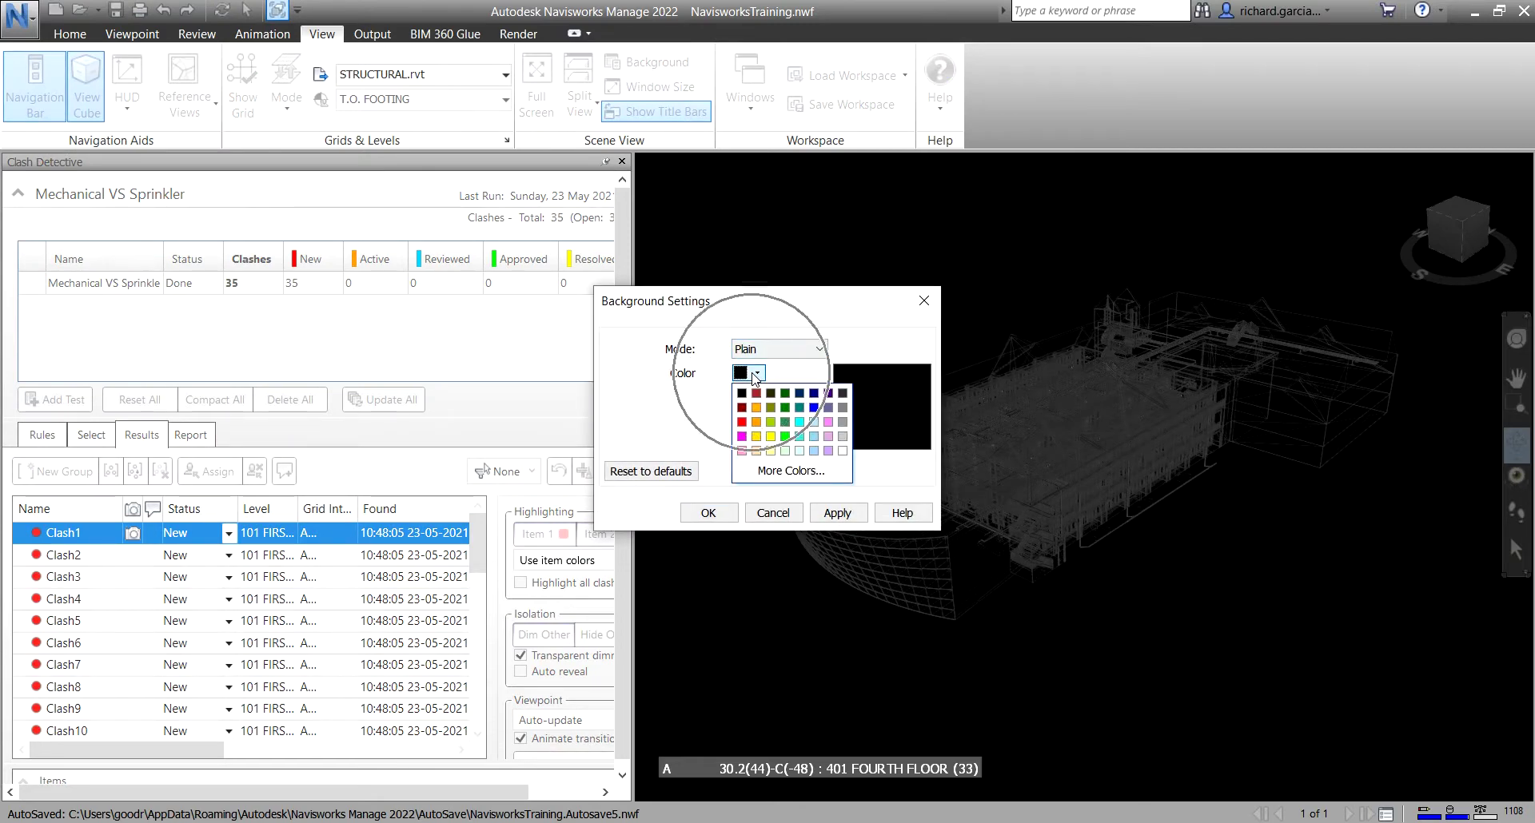
pyautogui.click(842, 451)
pyautogui.click(836, 513)
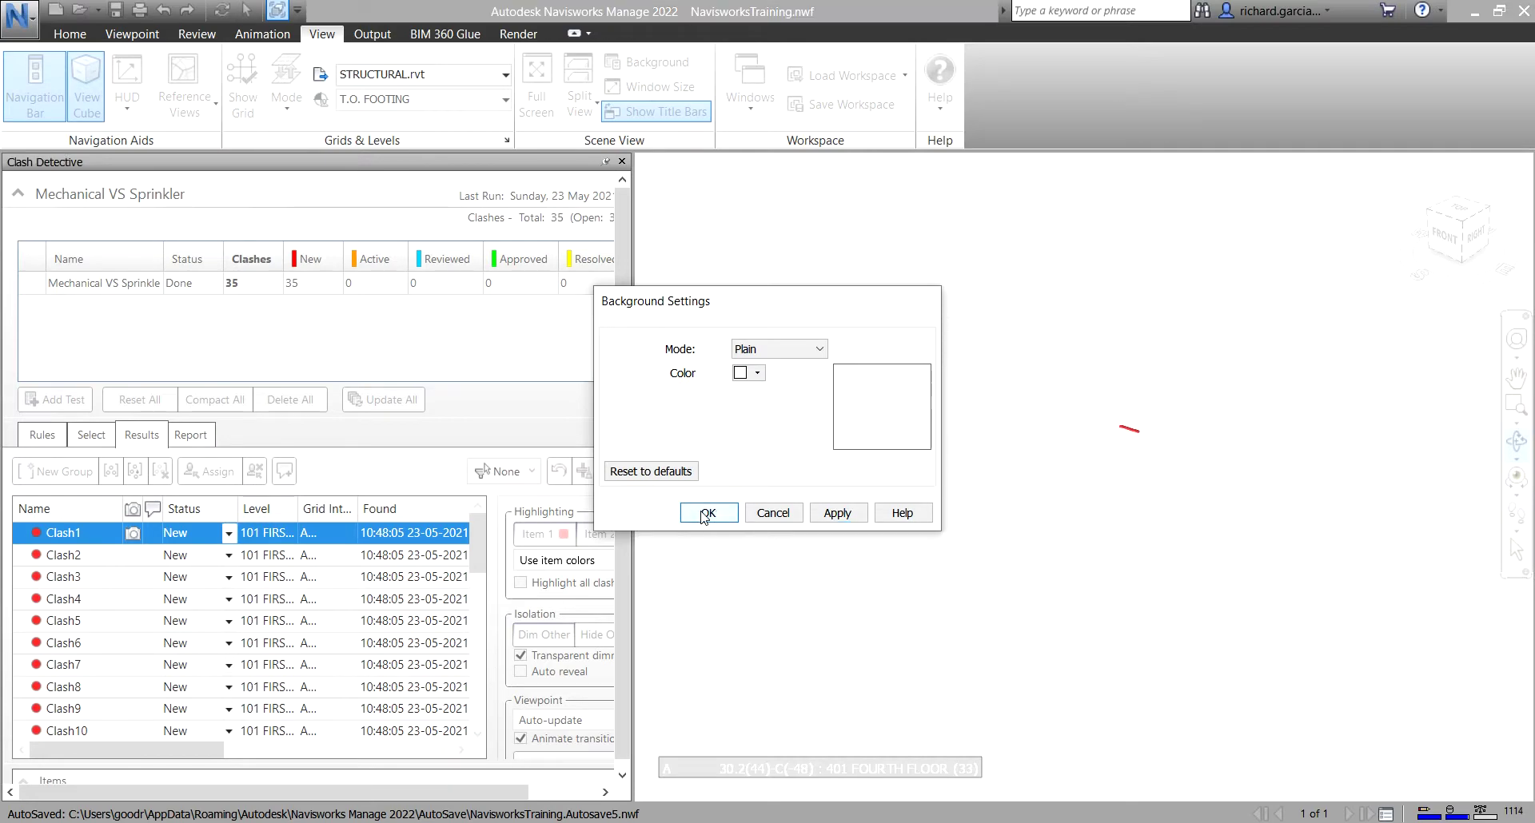
pyautogui.click(707, 513)
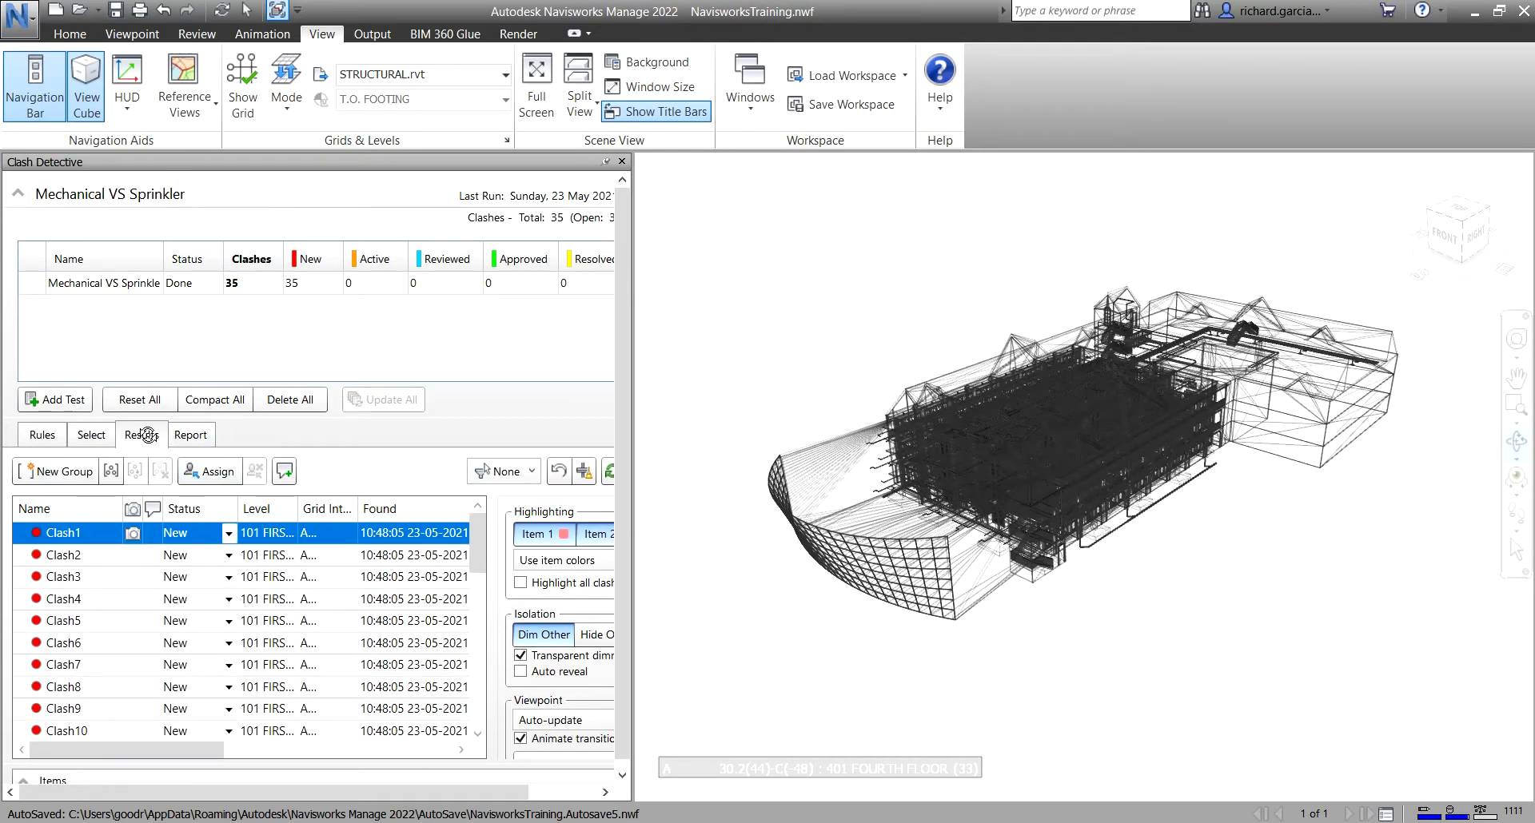
# Step: Select the results Clash1 through Clash20 and combine them into one clash group
pyautogui.click(112, 559)
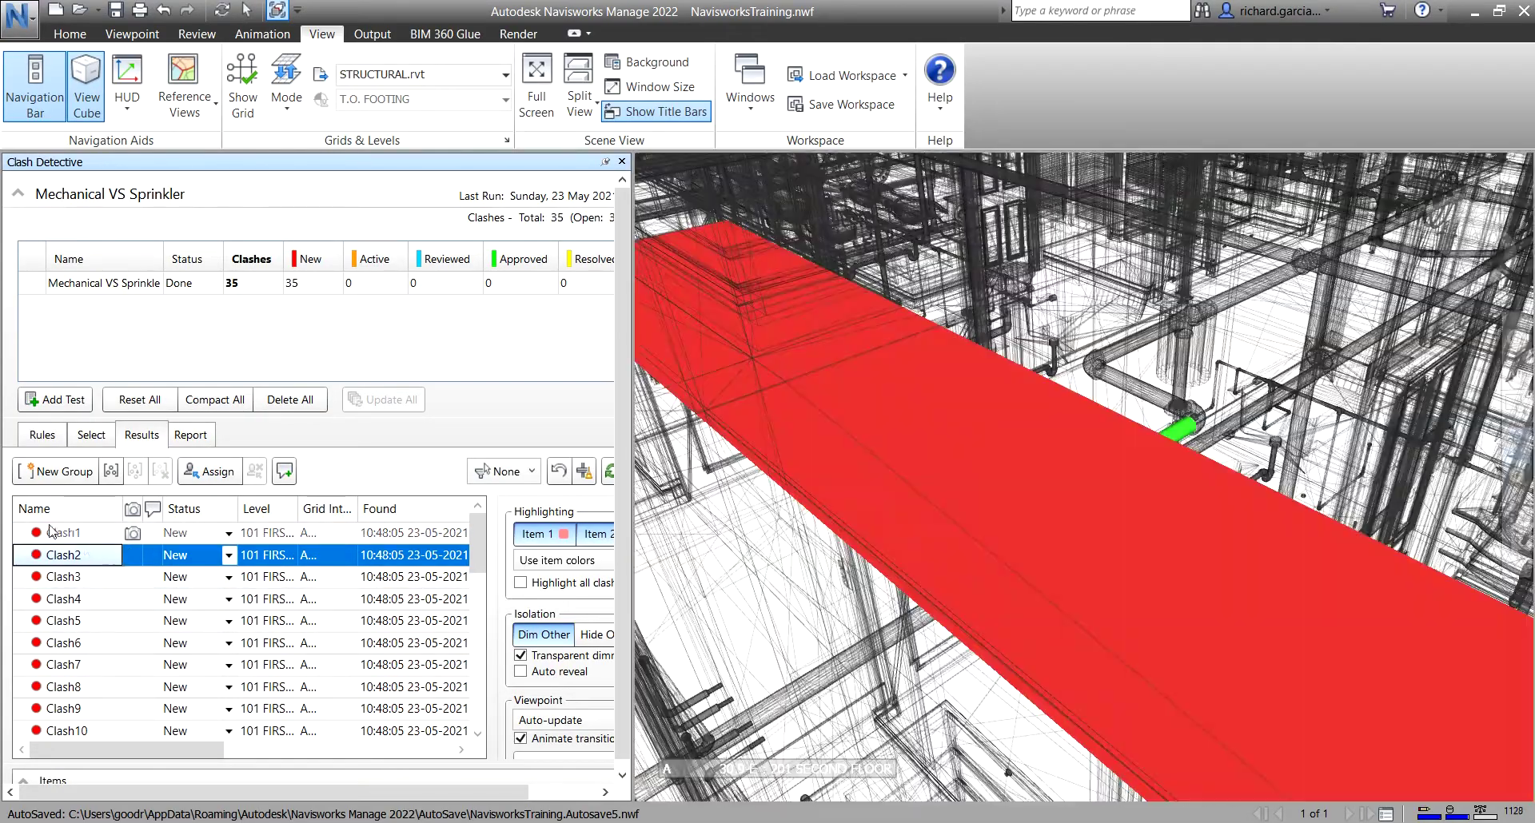
pyautogui.click(79, 536)
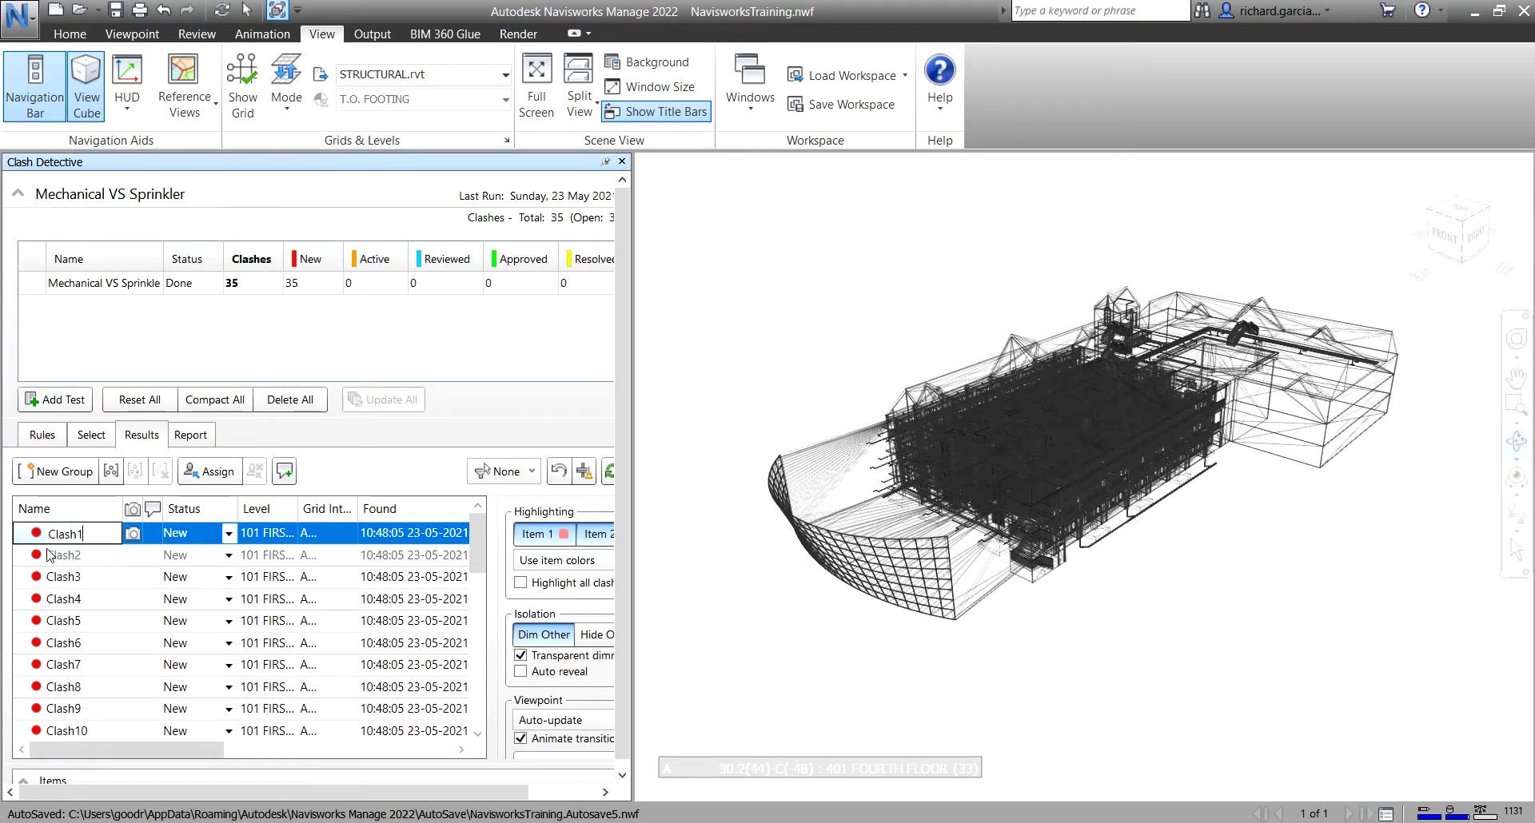
pyautogui.click(47, 540)
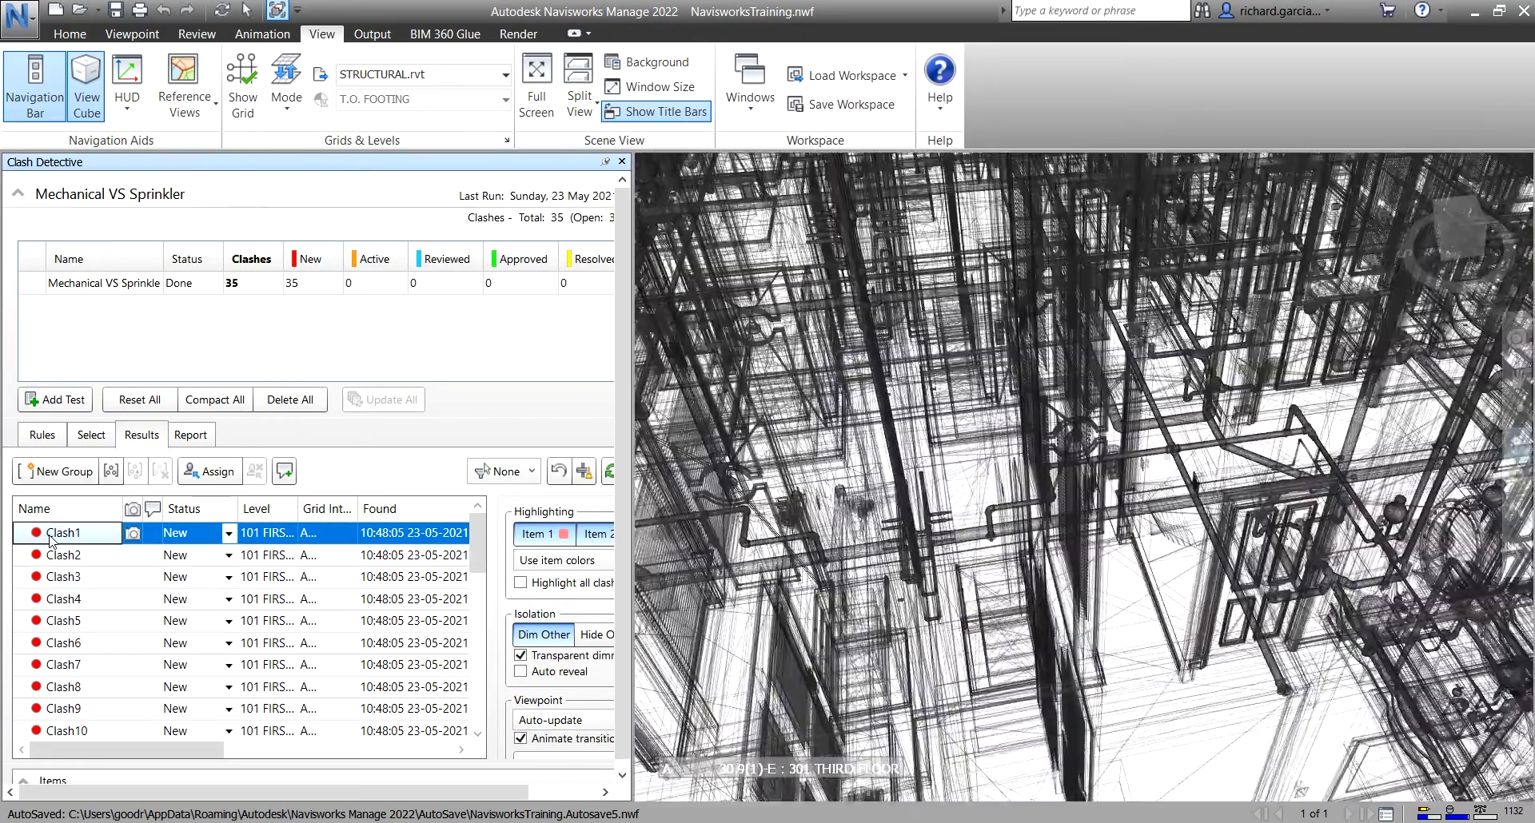
pyautogui.scroll(-5, 110, 603)
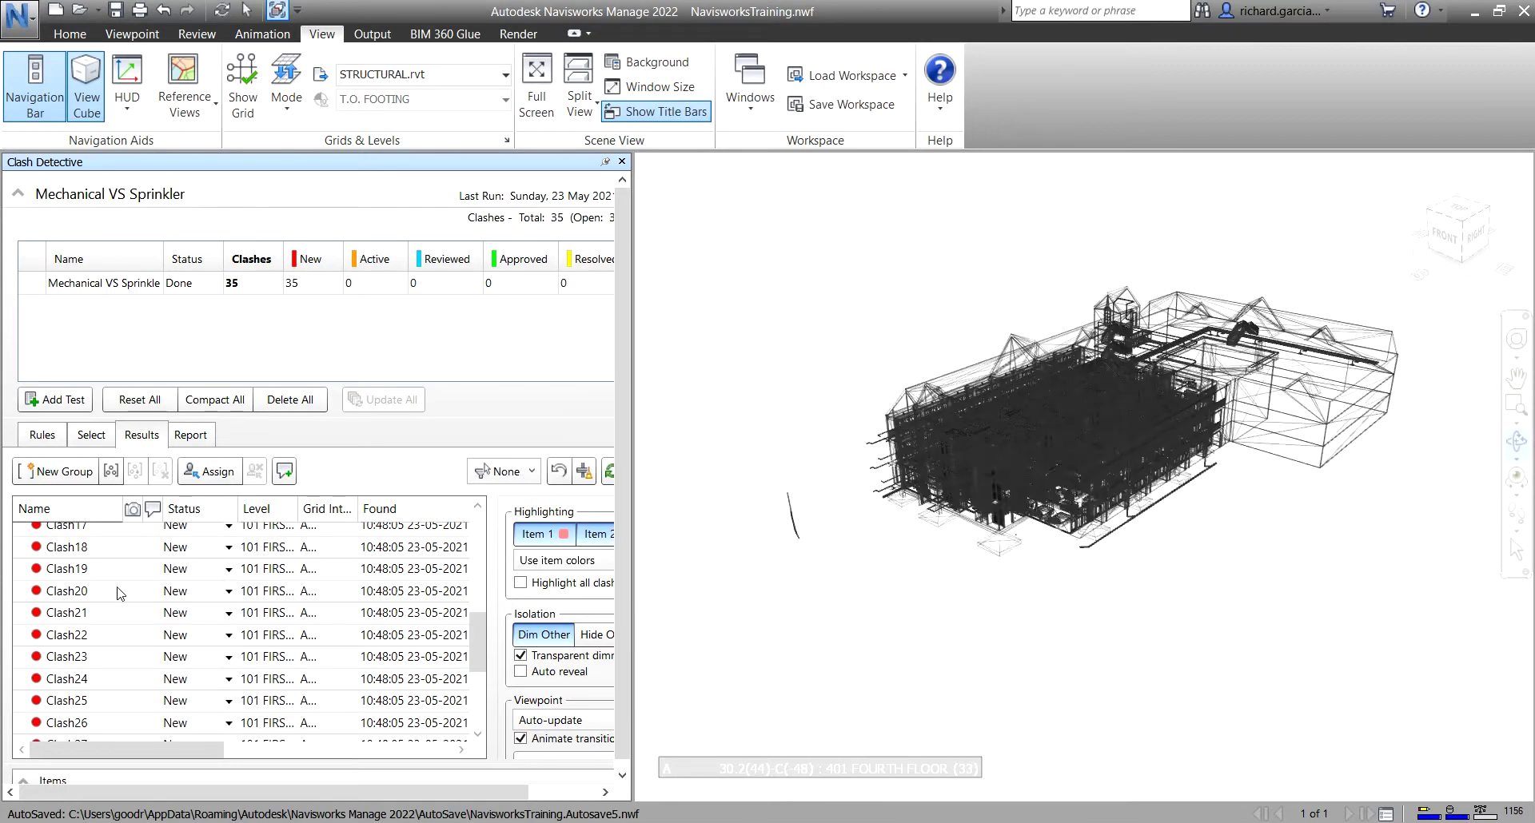
pyautogui.keyDown('shift'); pyautogui.click(82, 593); pyautogui.keyUp('shift')
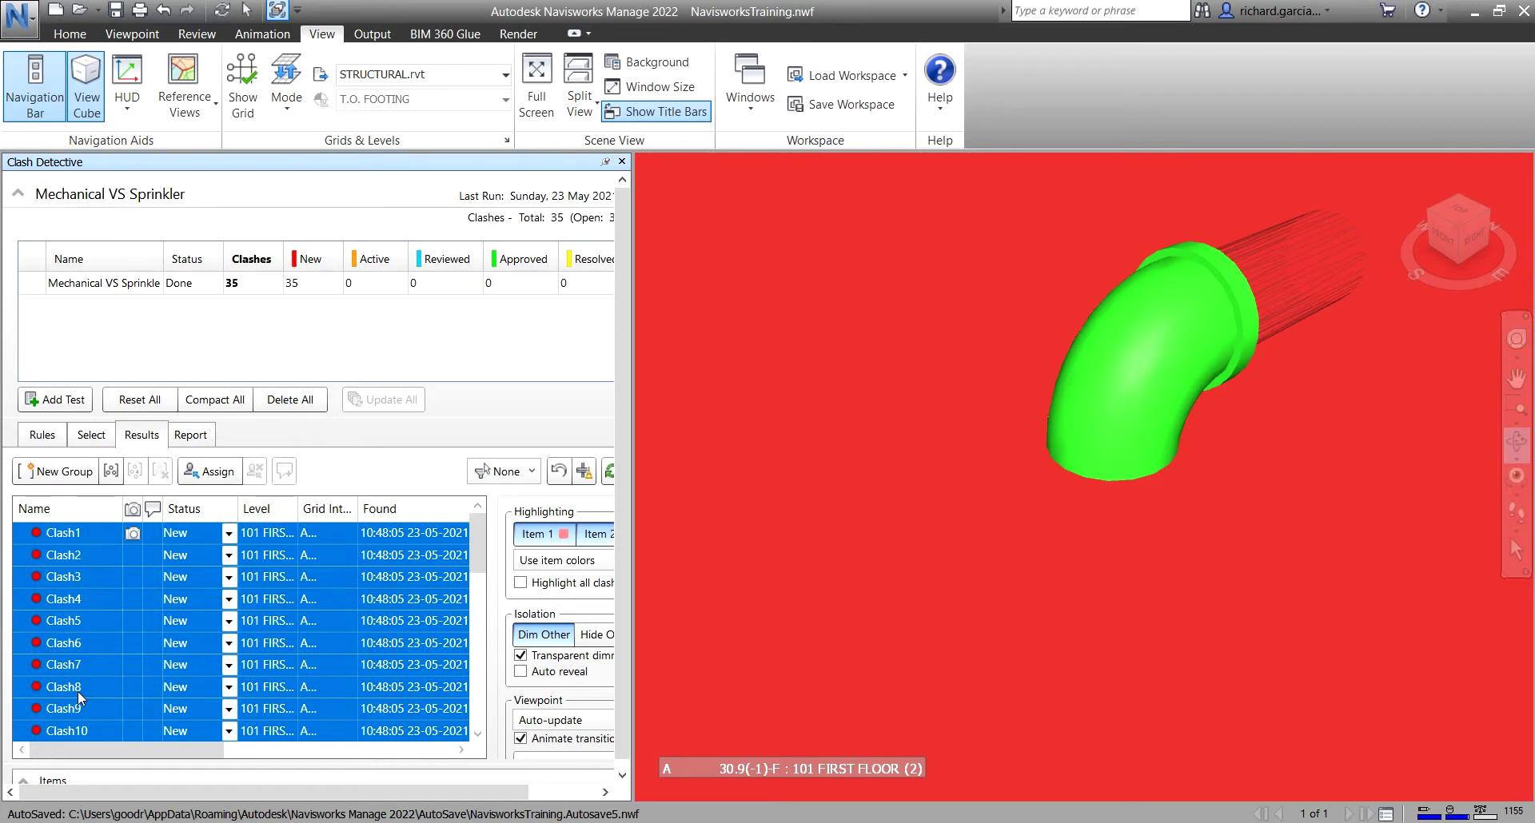
pyautogui.click(112, 472)
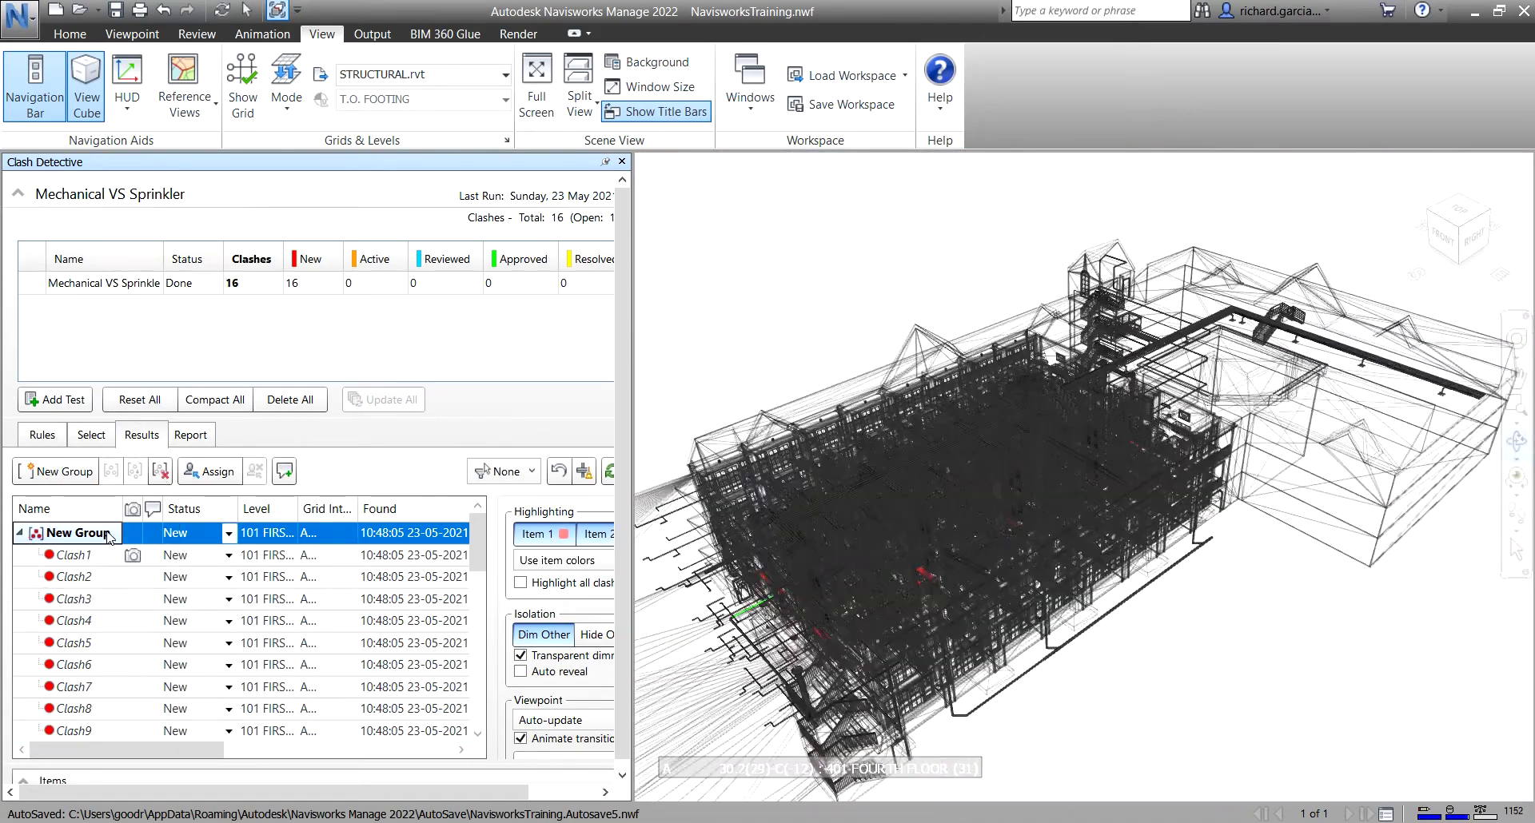
# Step: Rename the new clash group "Sprinkler Team A" and widen the Name column to fit it
pyautogui.click(110, 536)
pyautogui.write('Sprinkler Tea')
pyautogui.press('Return')
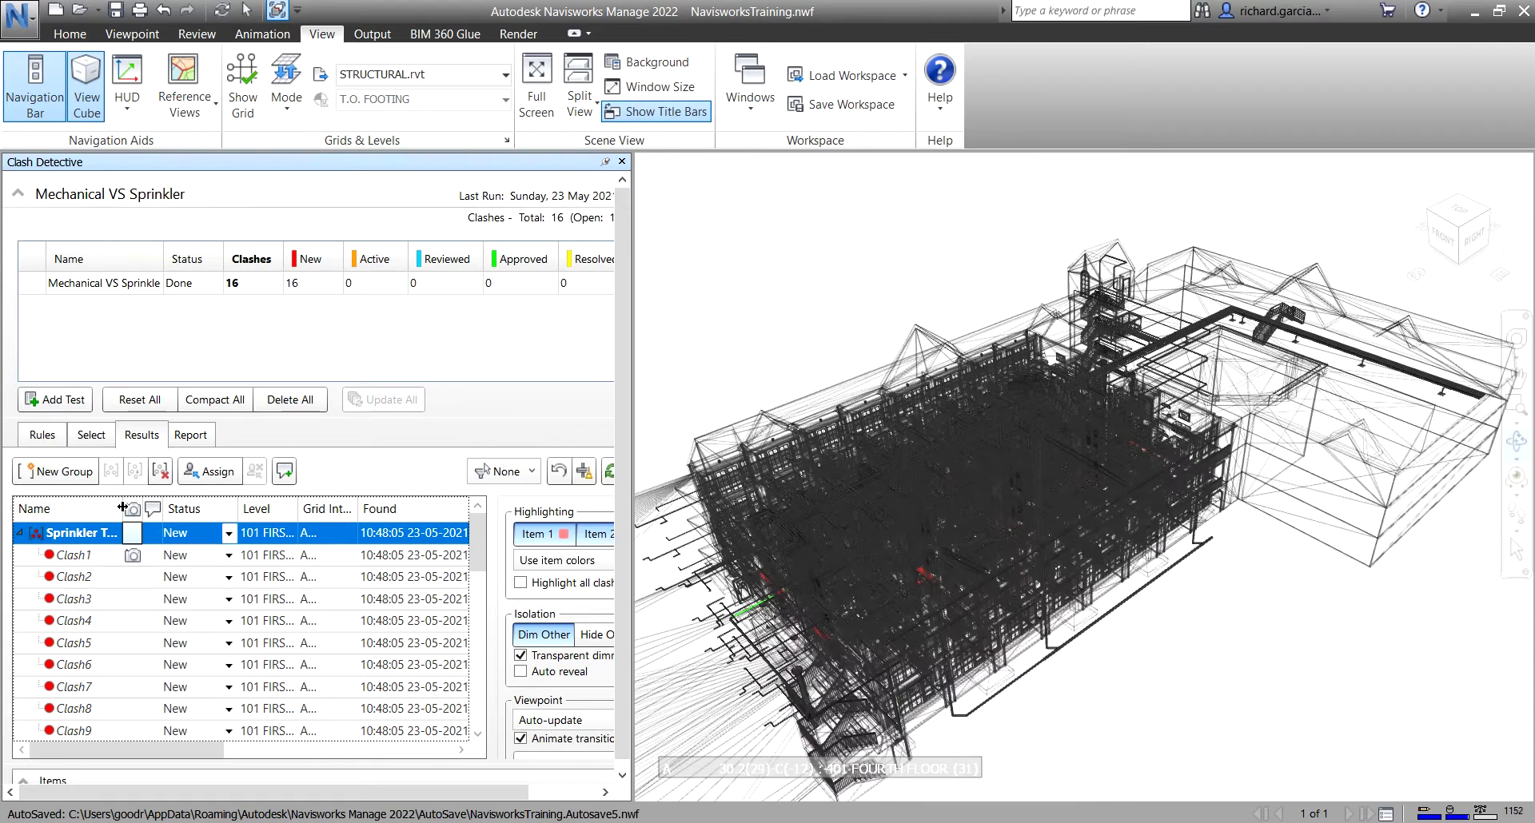
pyautogui.doubleClick(122, 508)
pyautogui.scroll(-8, 100, 564)
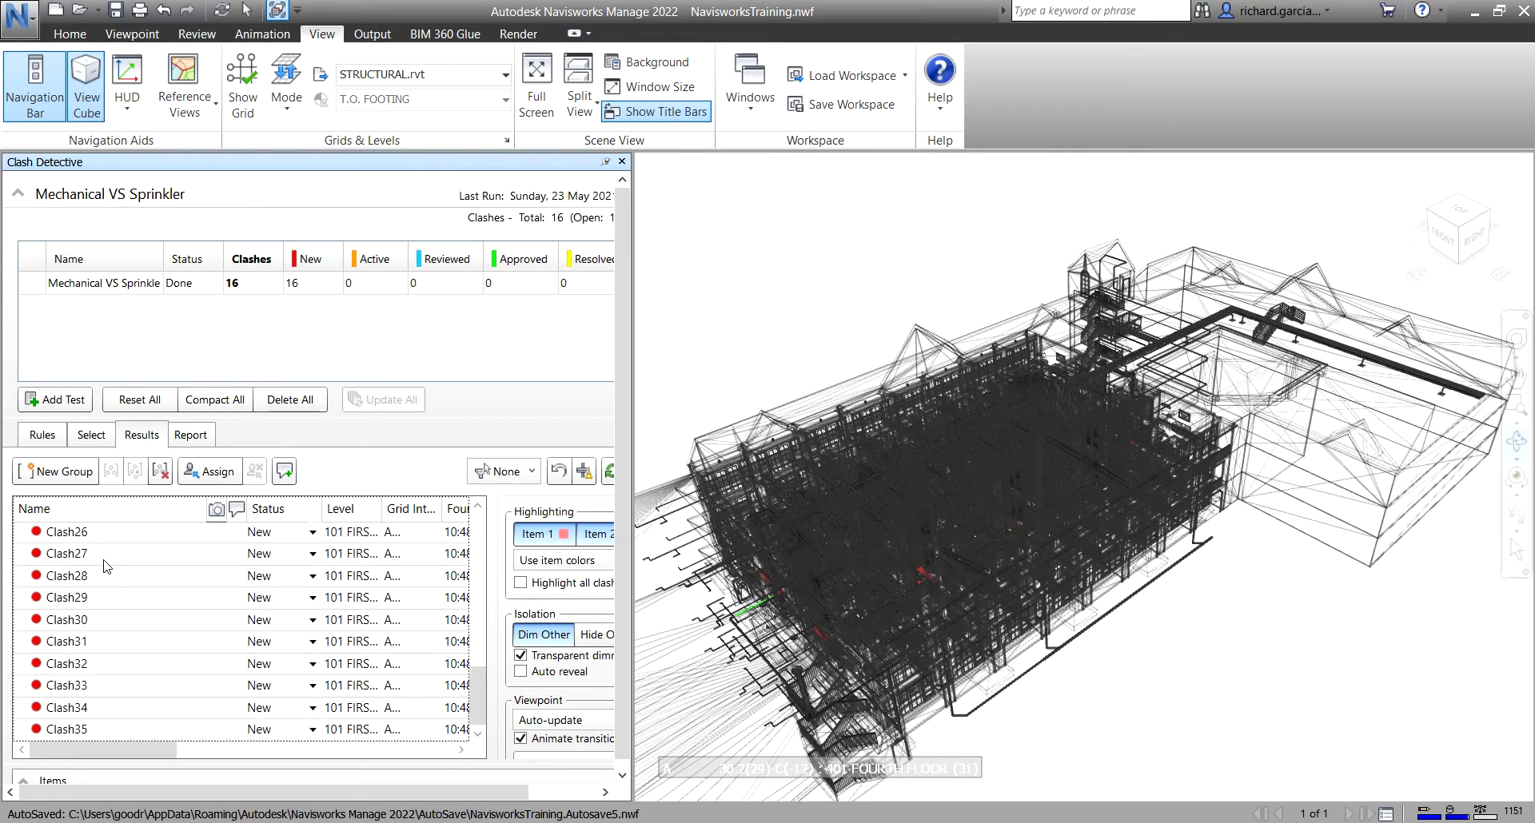
pyautogui.scroll(8, 150, 607)
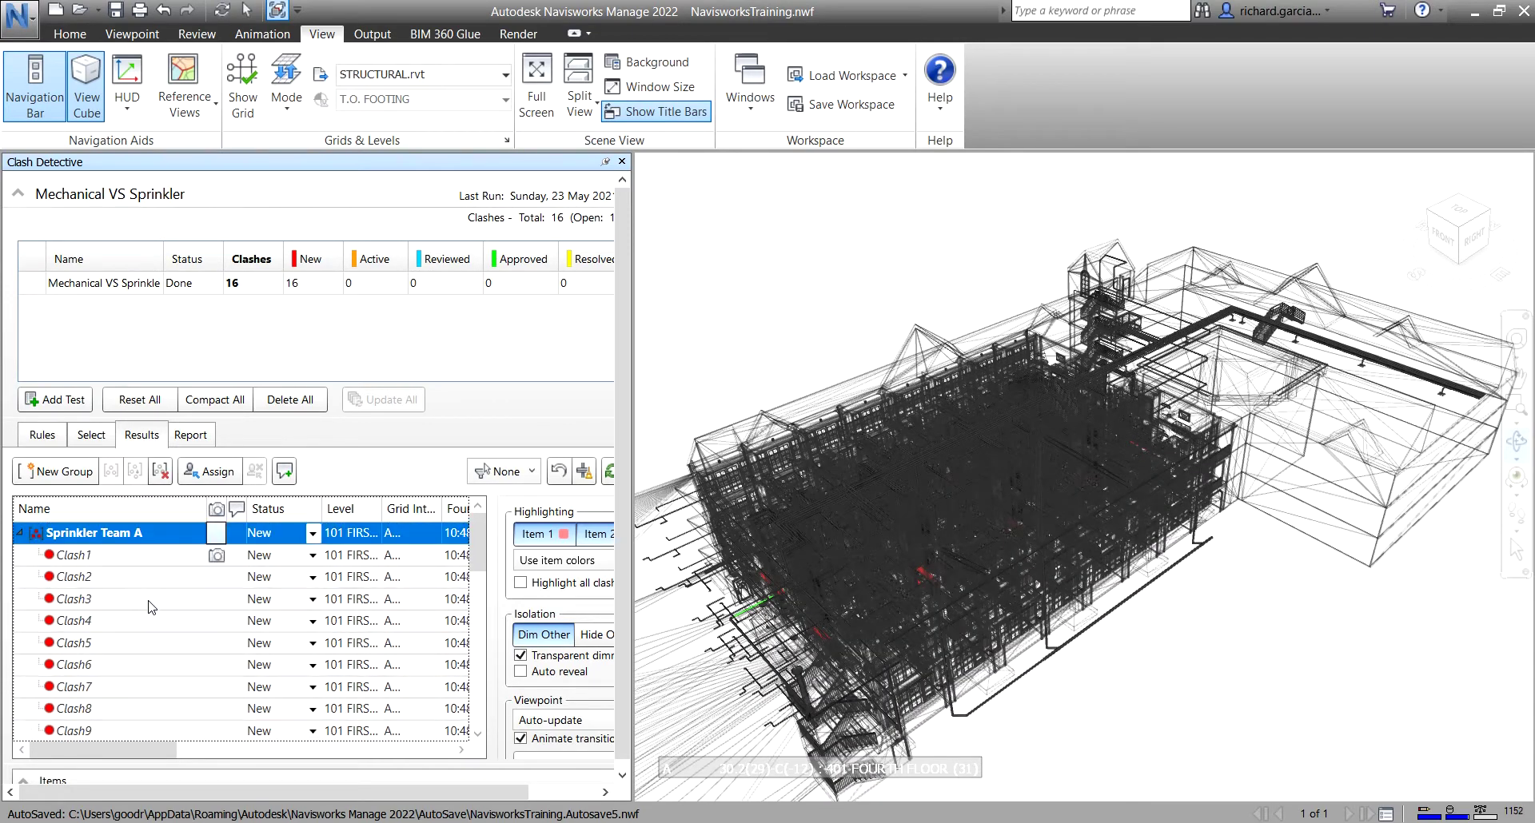
pyautogui.press('Down')
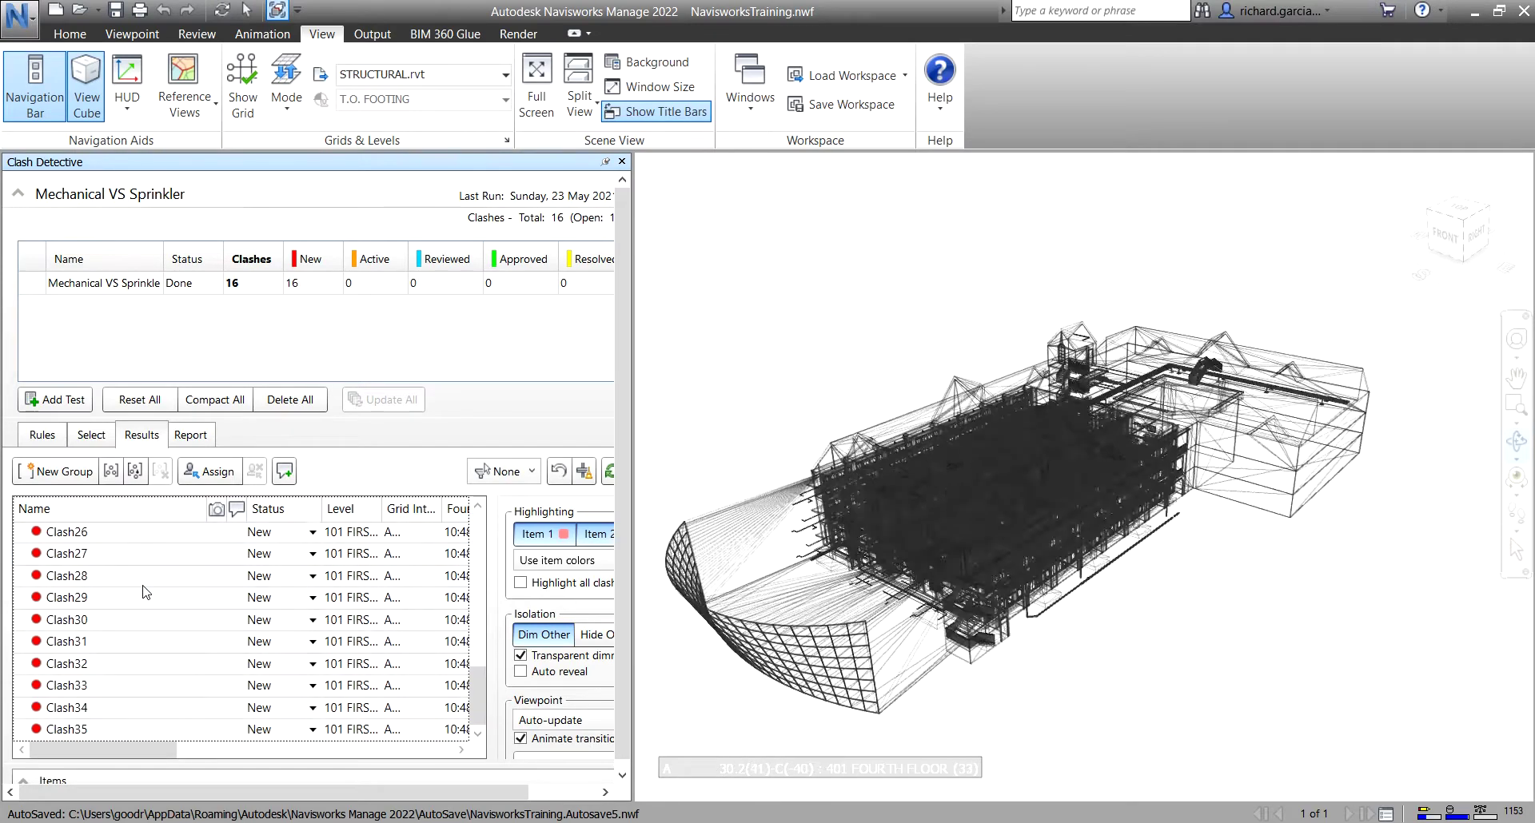
pyautogui.scroll(-5, 137, 592)
pyautogui.click(100, 662)
pyautogui.scroll(-4, 149, 662)
pyautogui.click(100, 728)
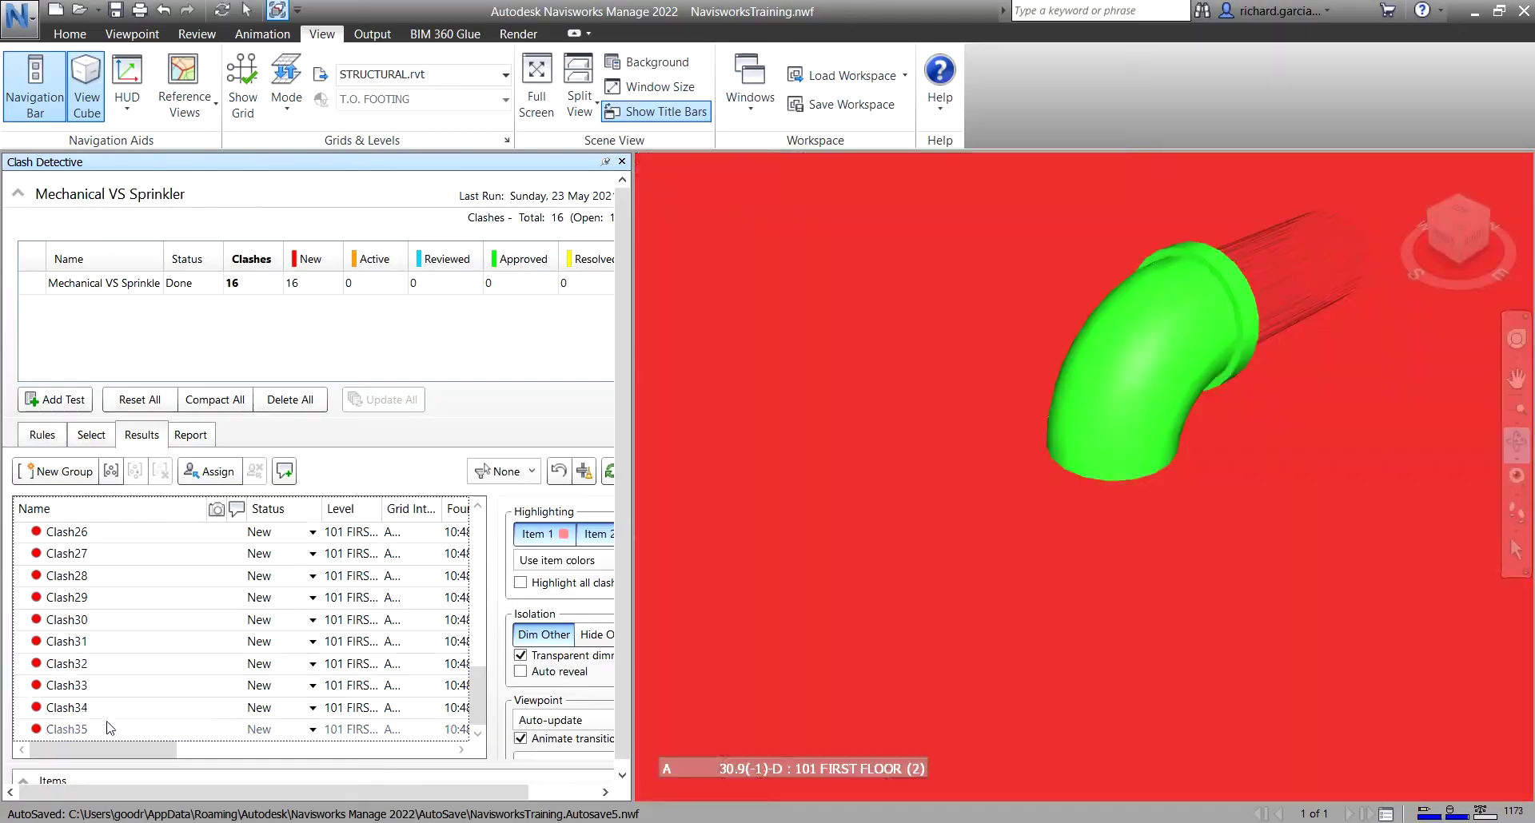
pyautogui.hotkey('shift', 'pageup')
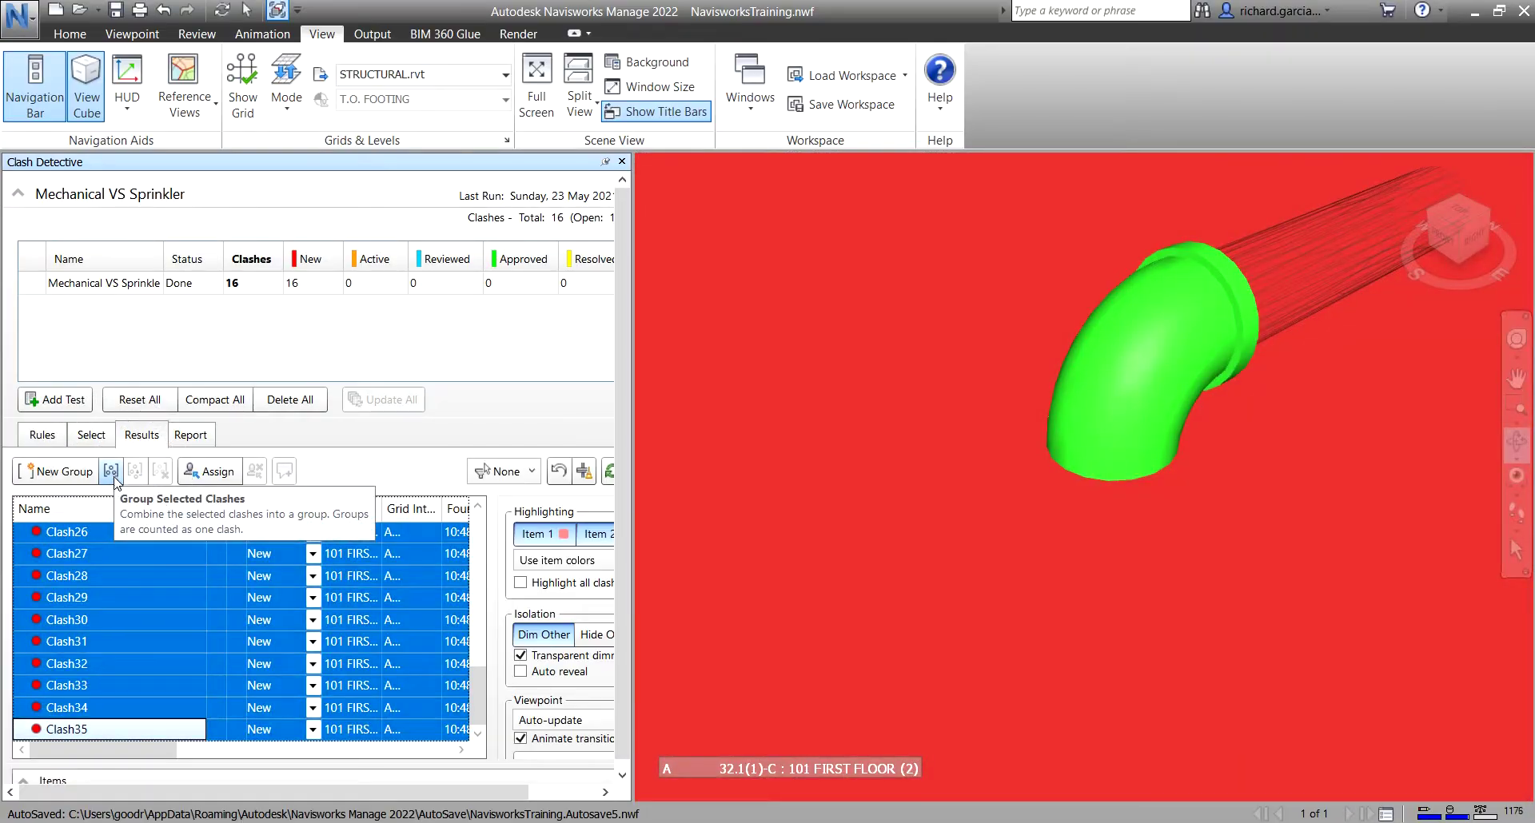
pyautogui.scroll(2, 116, 623)
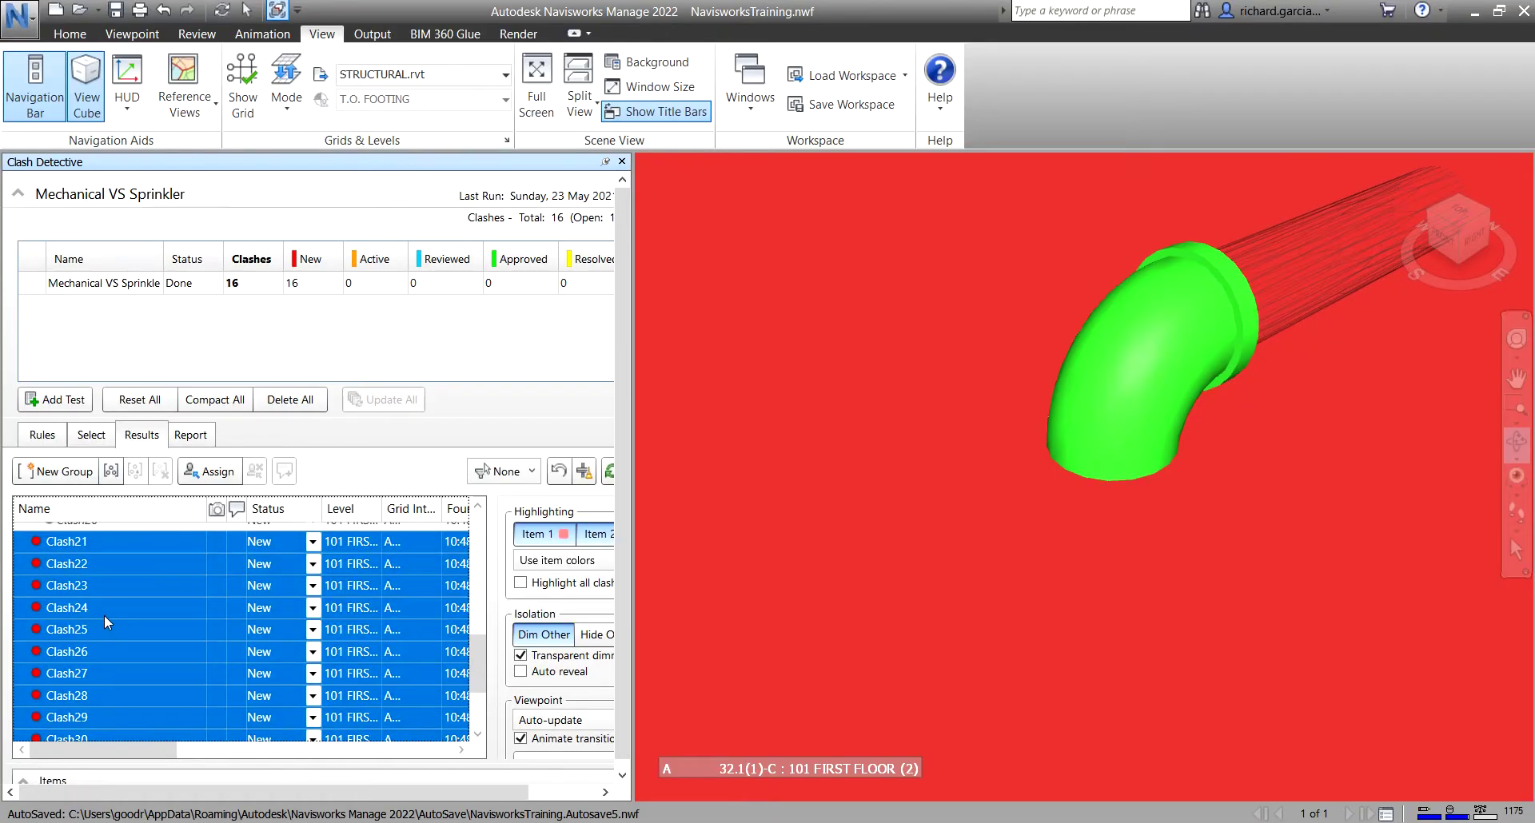
pyautogui.scroll(-2, 104, 615)
# Step: Select the results Clash21 through Clash30 and combine them into one clash group
pyautogui.click(112, 619)
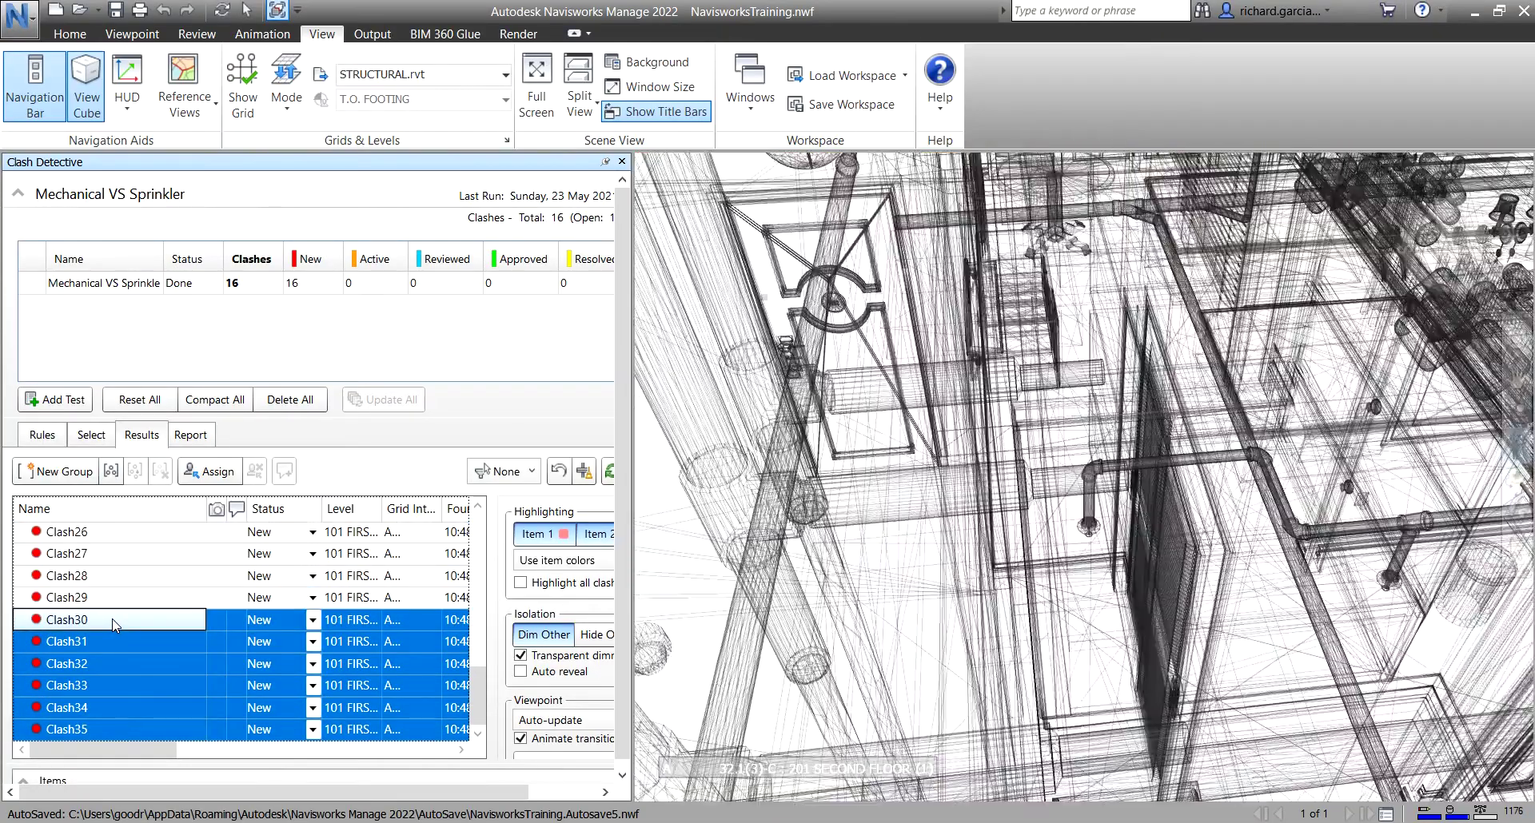
pyautogui.scroll(6, 132, 625)
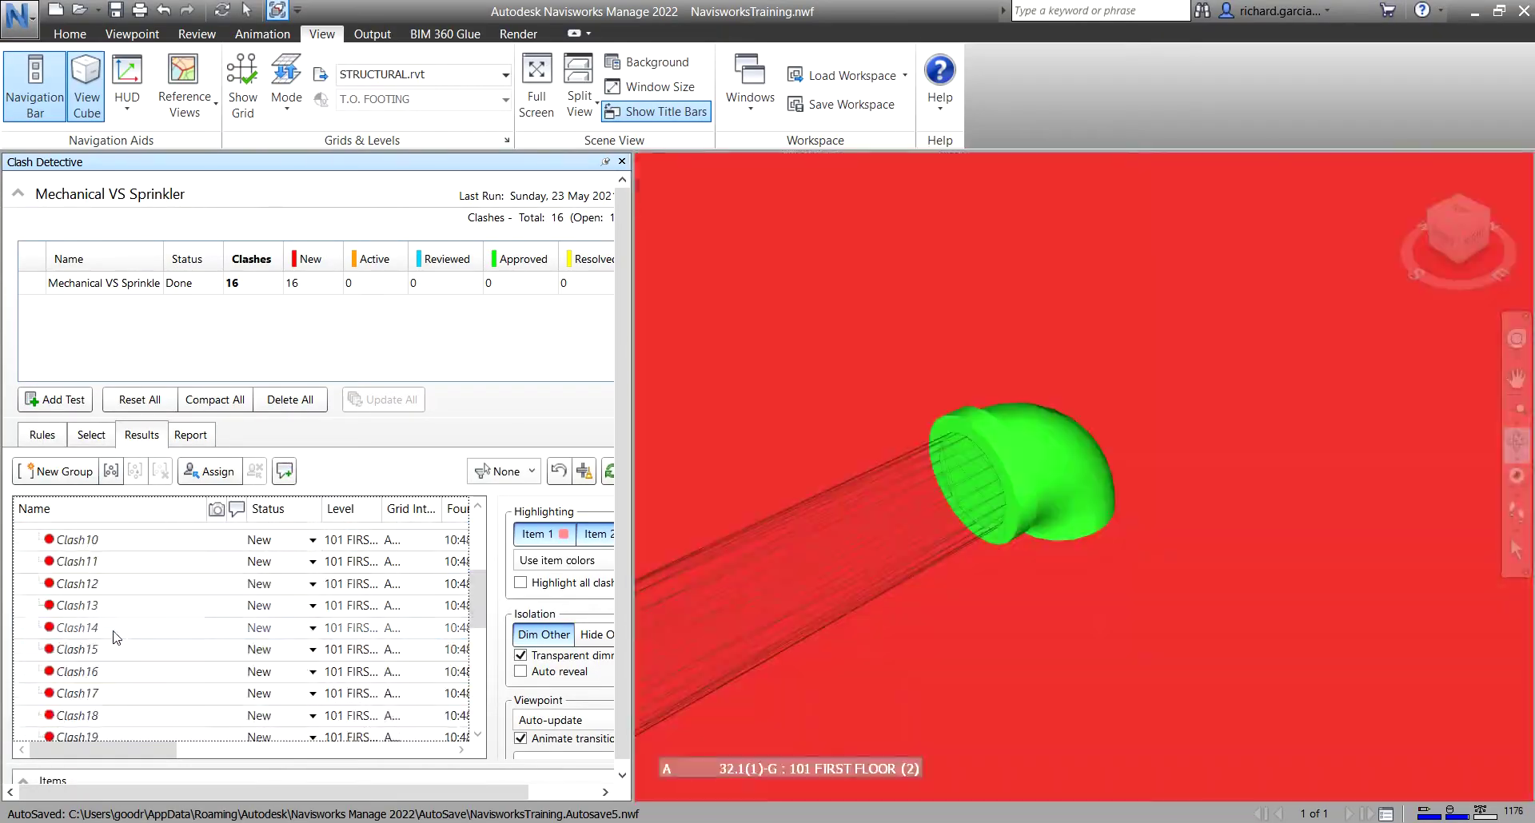
pyautogui.scroll(-2, 113, 639)
pyautogui.keyDown('shift'); pyautogui.click(107, 662); pyautogui.keyUp('shift')
pyautogui.scroll(-4, 106, 662)
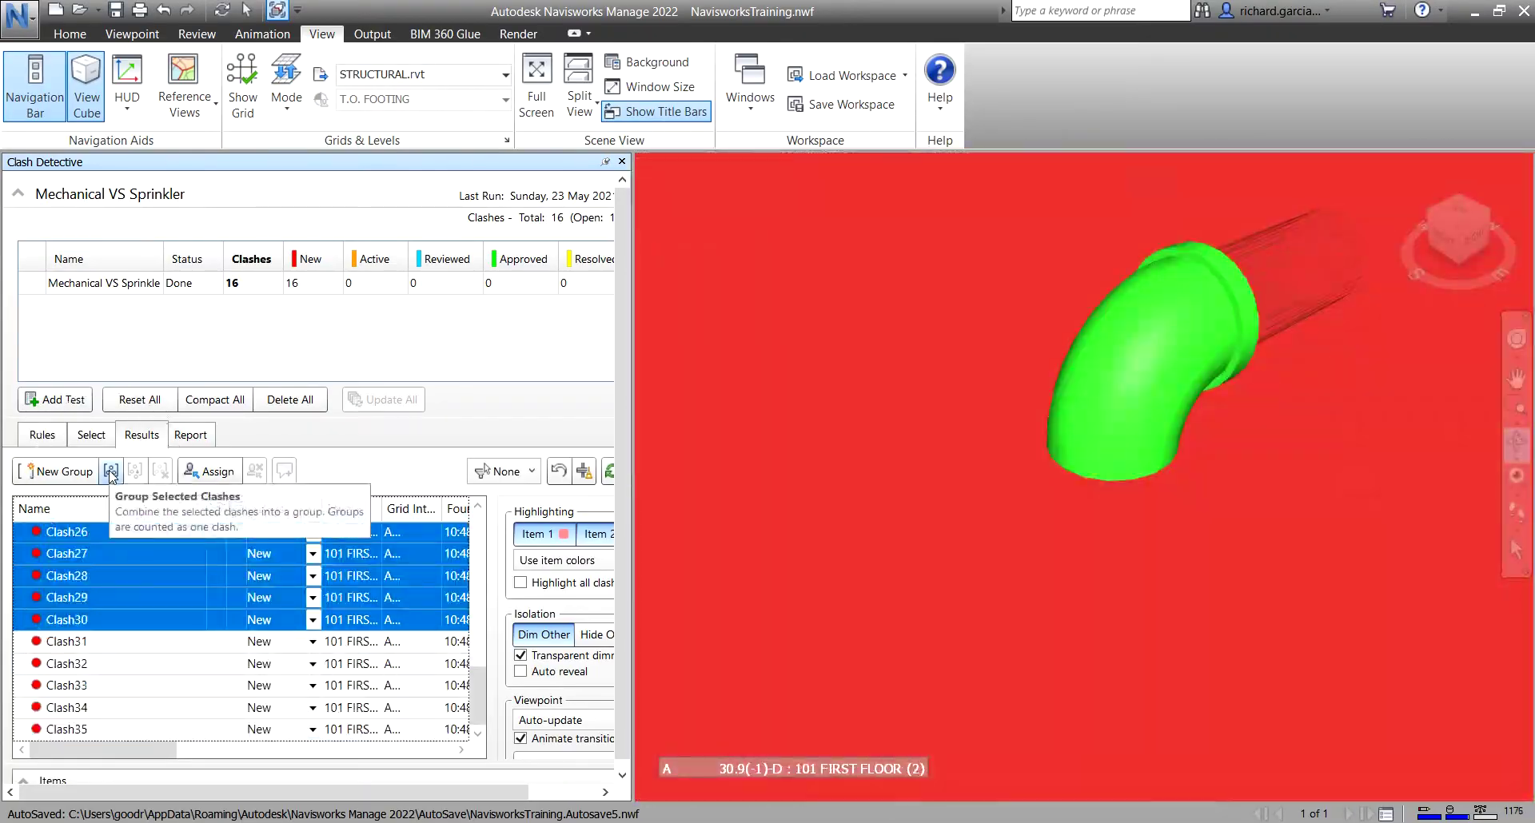
pyautogui.click(110, 472)
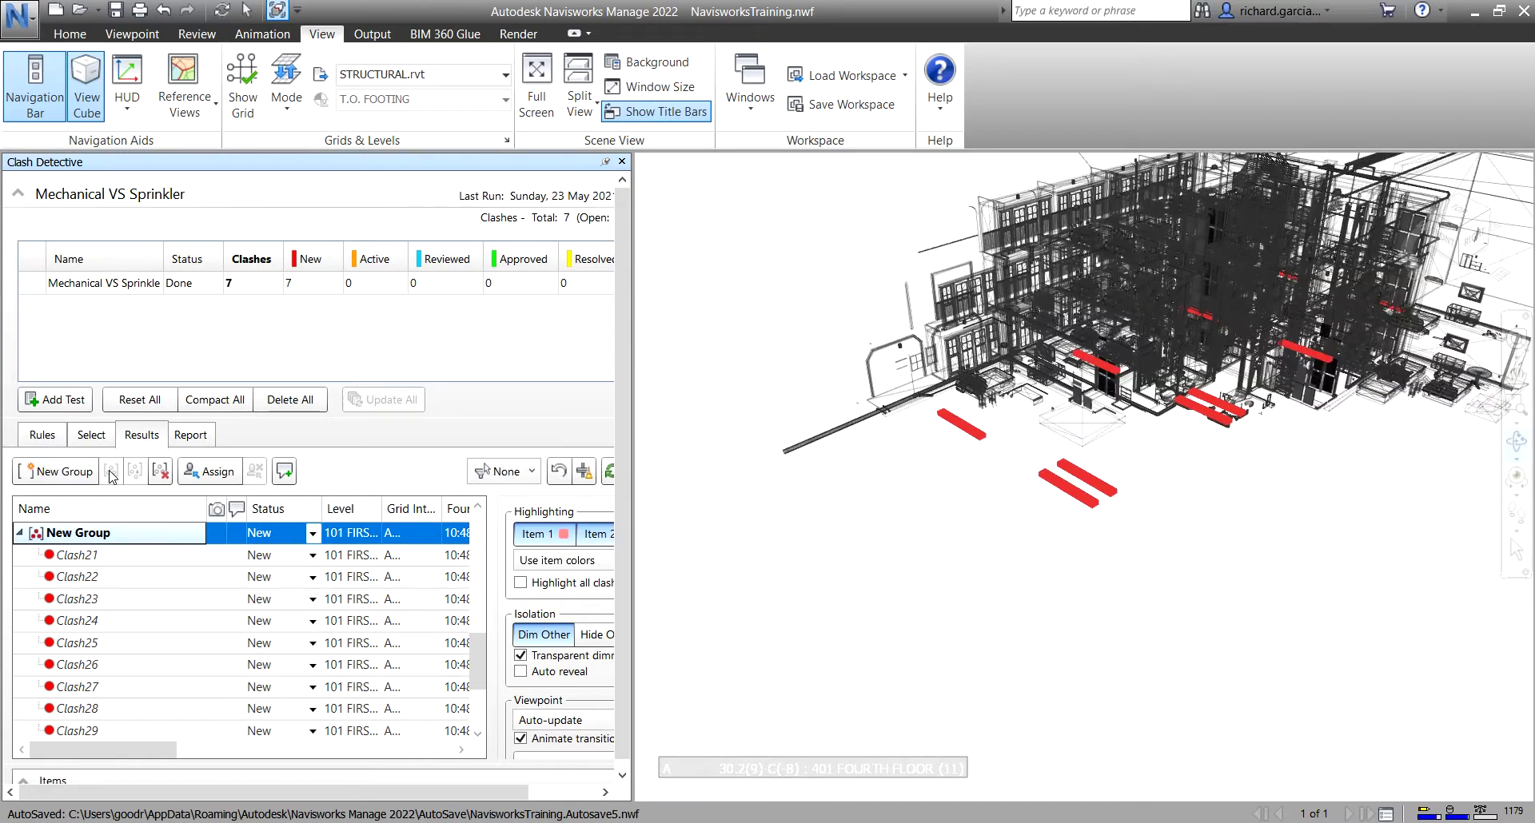
# Step: Rename the new clash group "Sprinkler Team B"
pyautogui.click(126, 534)
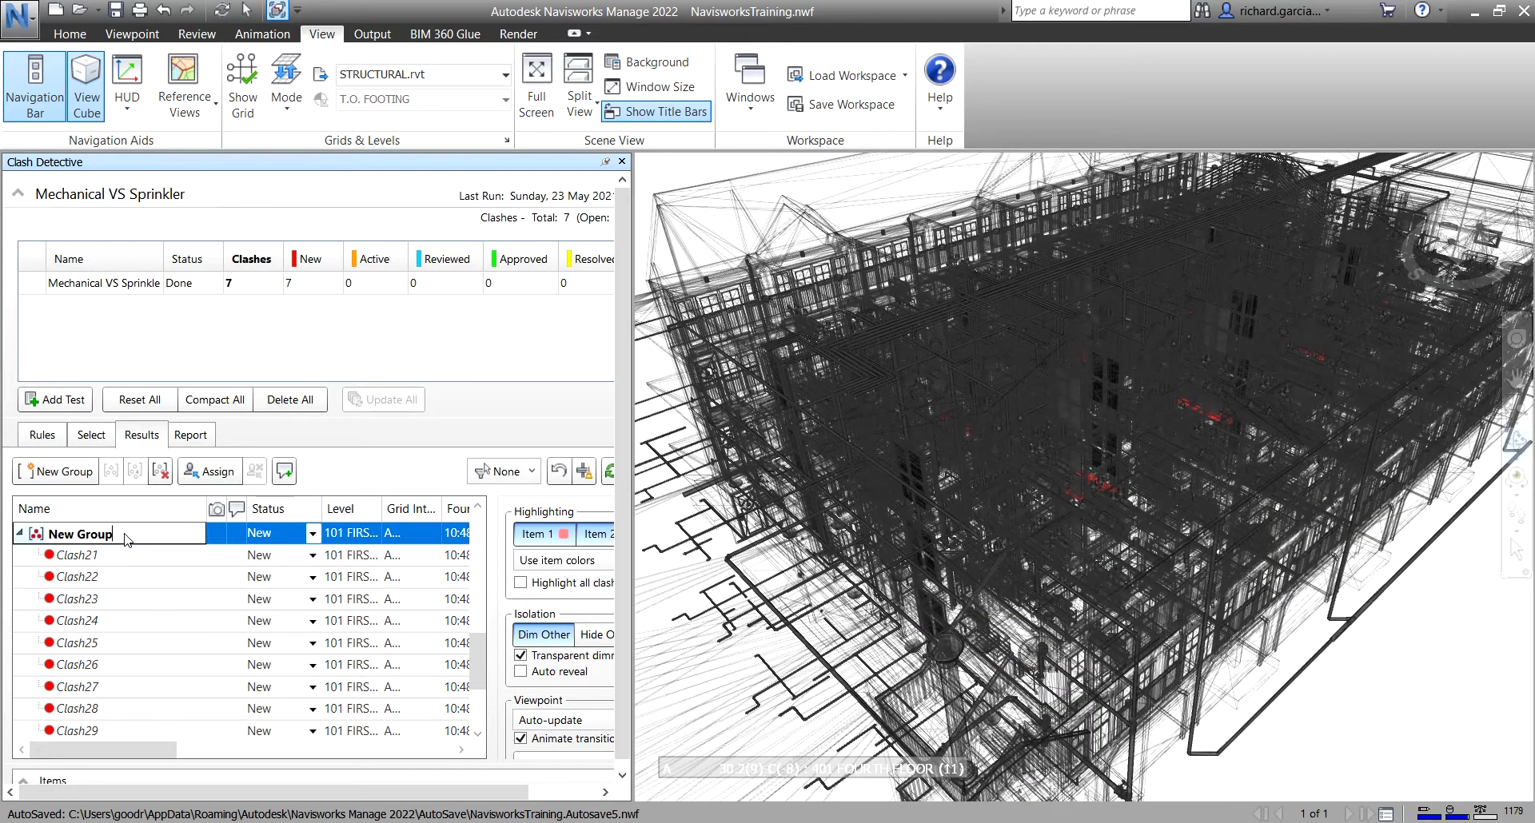
pyautogui.write('Sprinkler Team B')
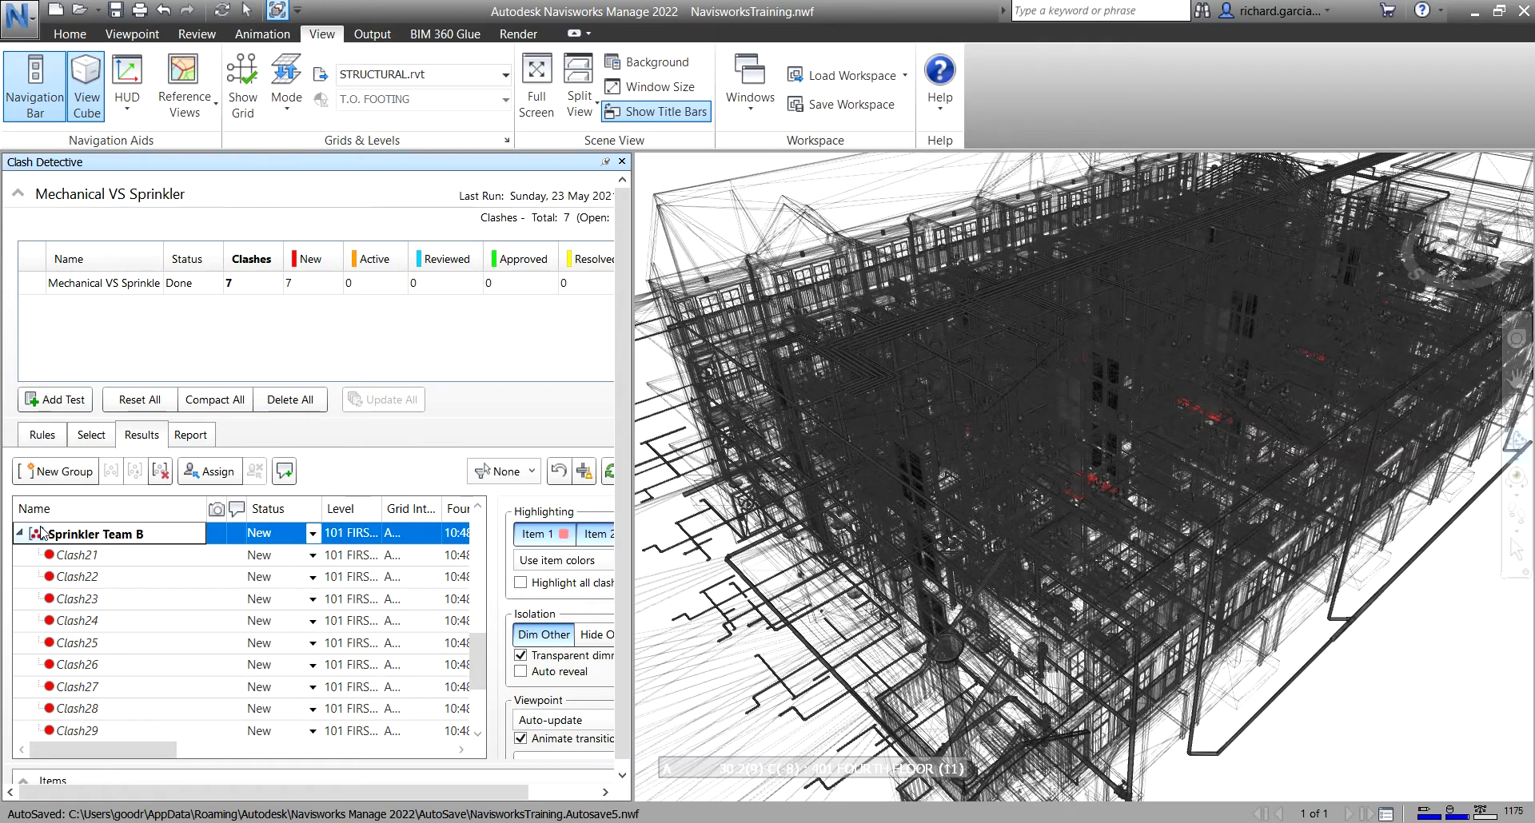
pyautogui.press('Return')
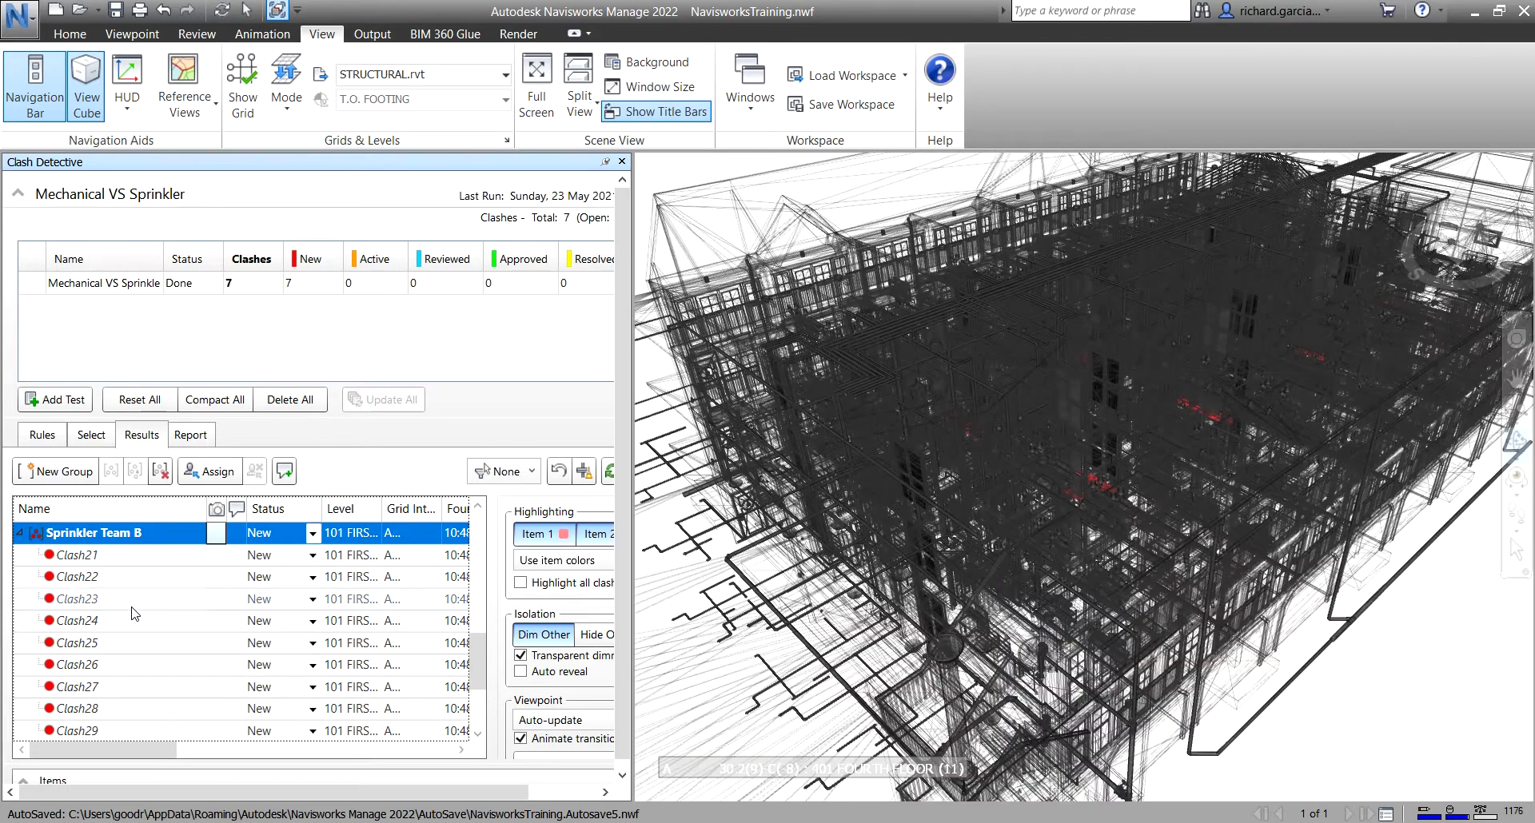
# Step: Inspect the Sprinkler Team A group in the model with all non-clashing items hidden
pyautogui.scroll(5, 134, 614)
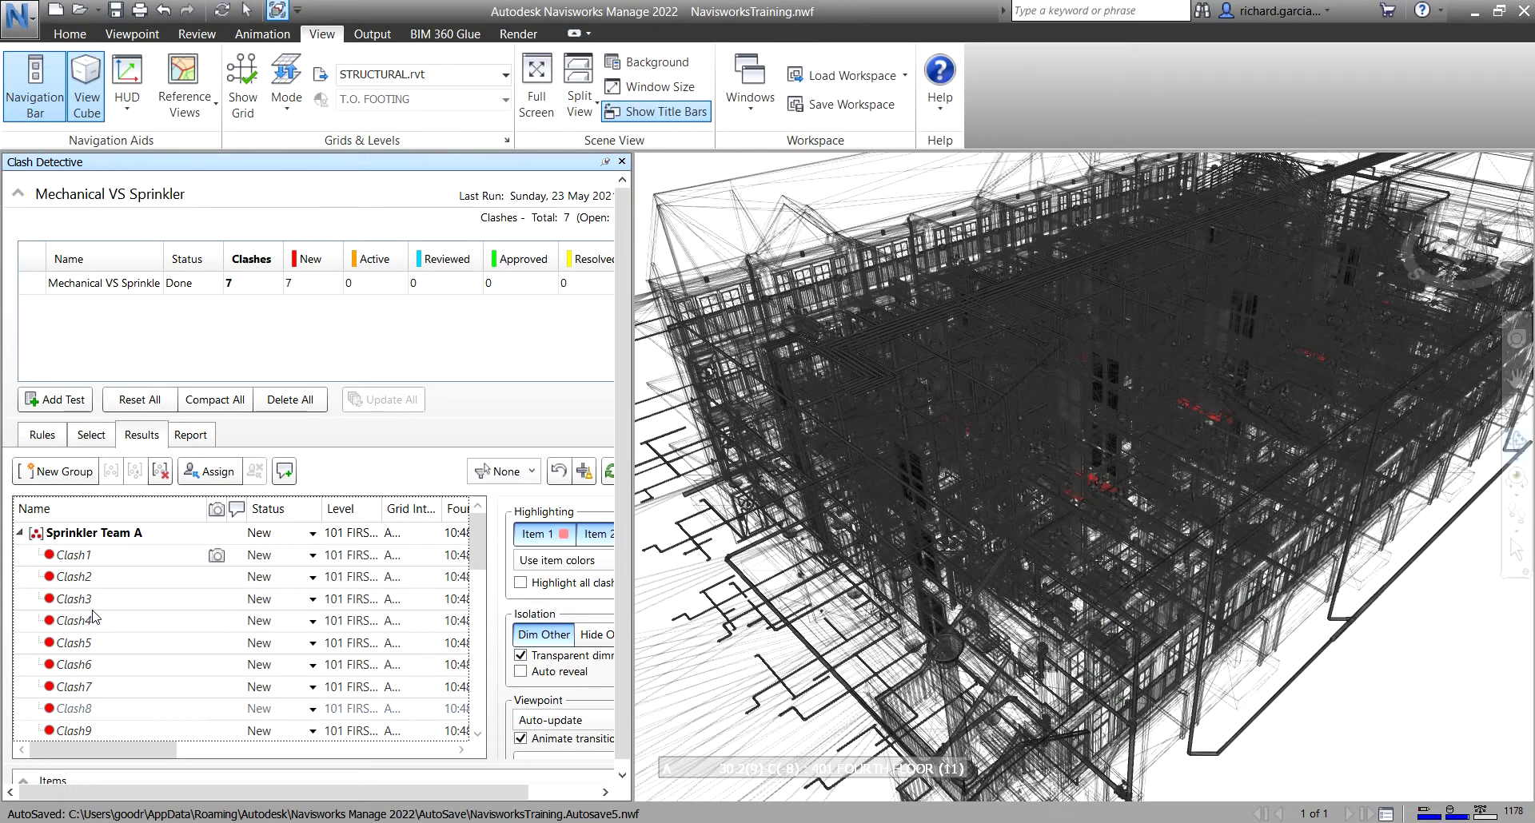
pyautogui.click(90, 534)
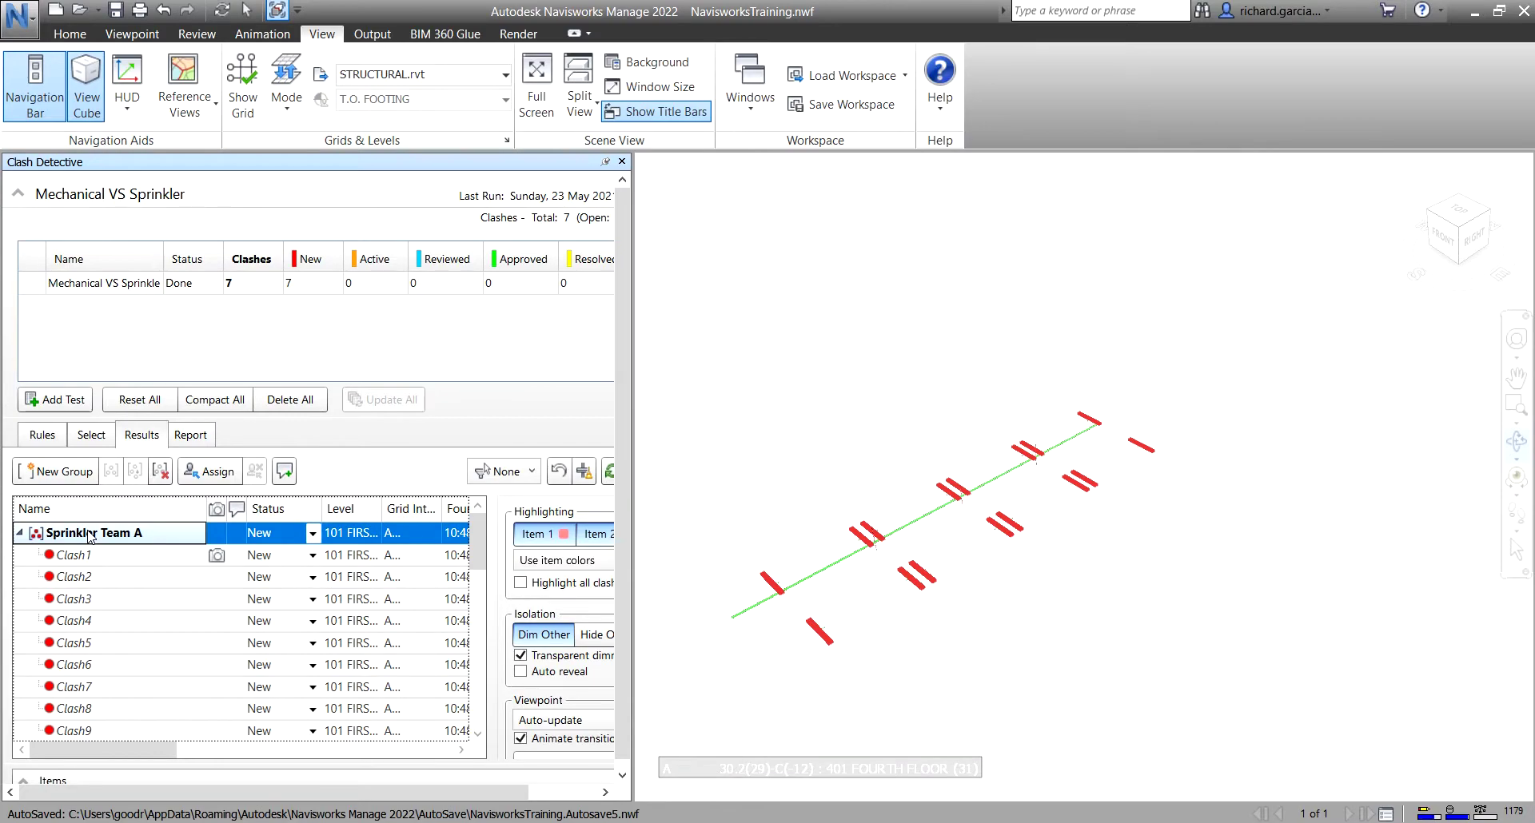
pyautogui.moveTo(969, 537); pyautogui.dragTo(658, 702)
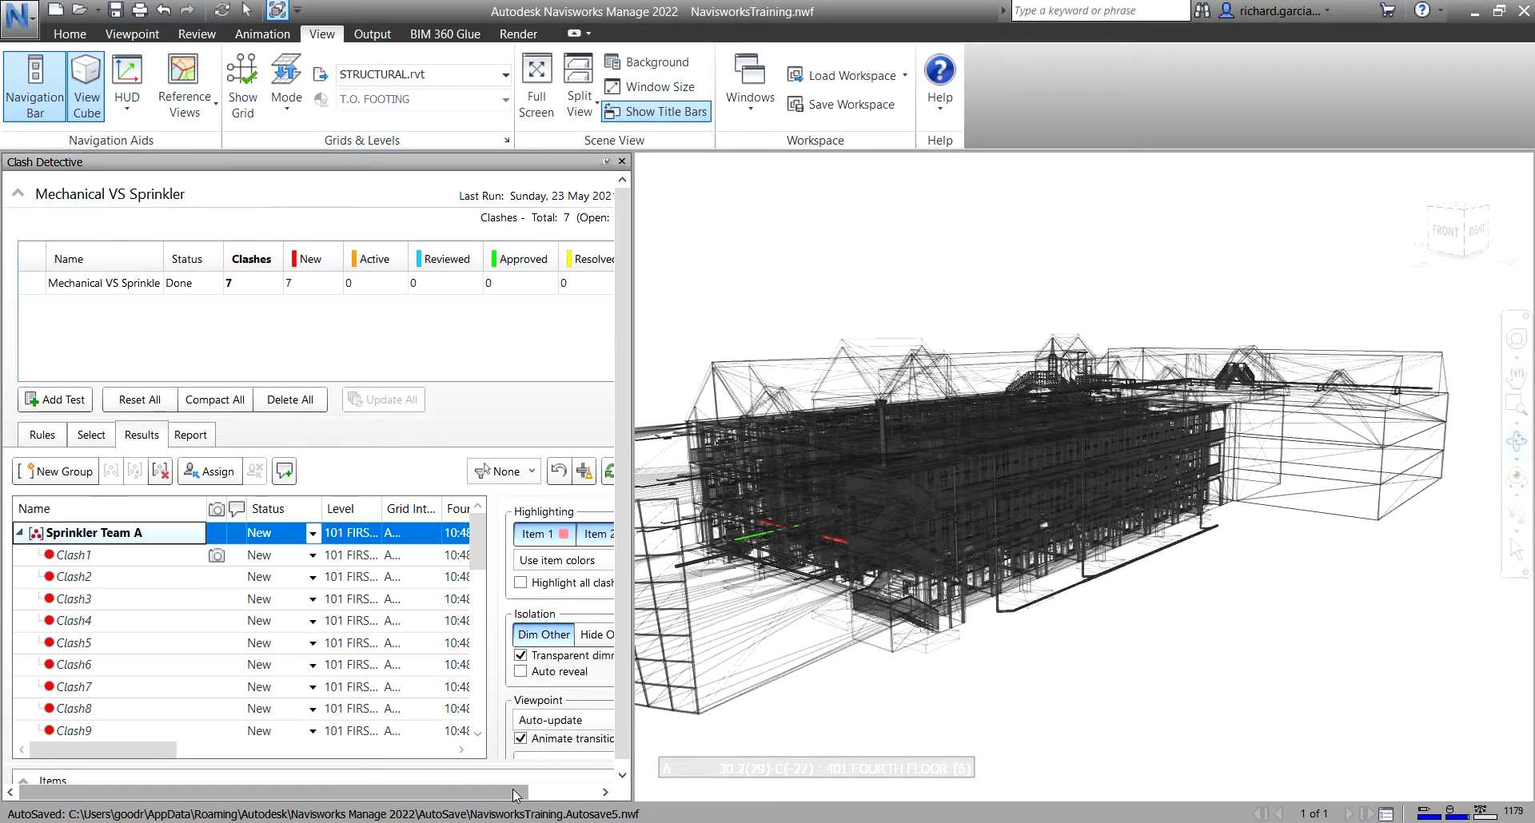
pyautogui.click(553, 792)
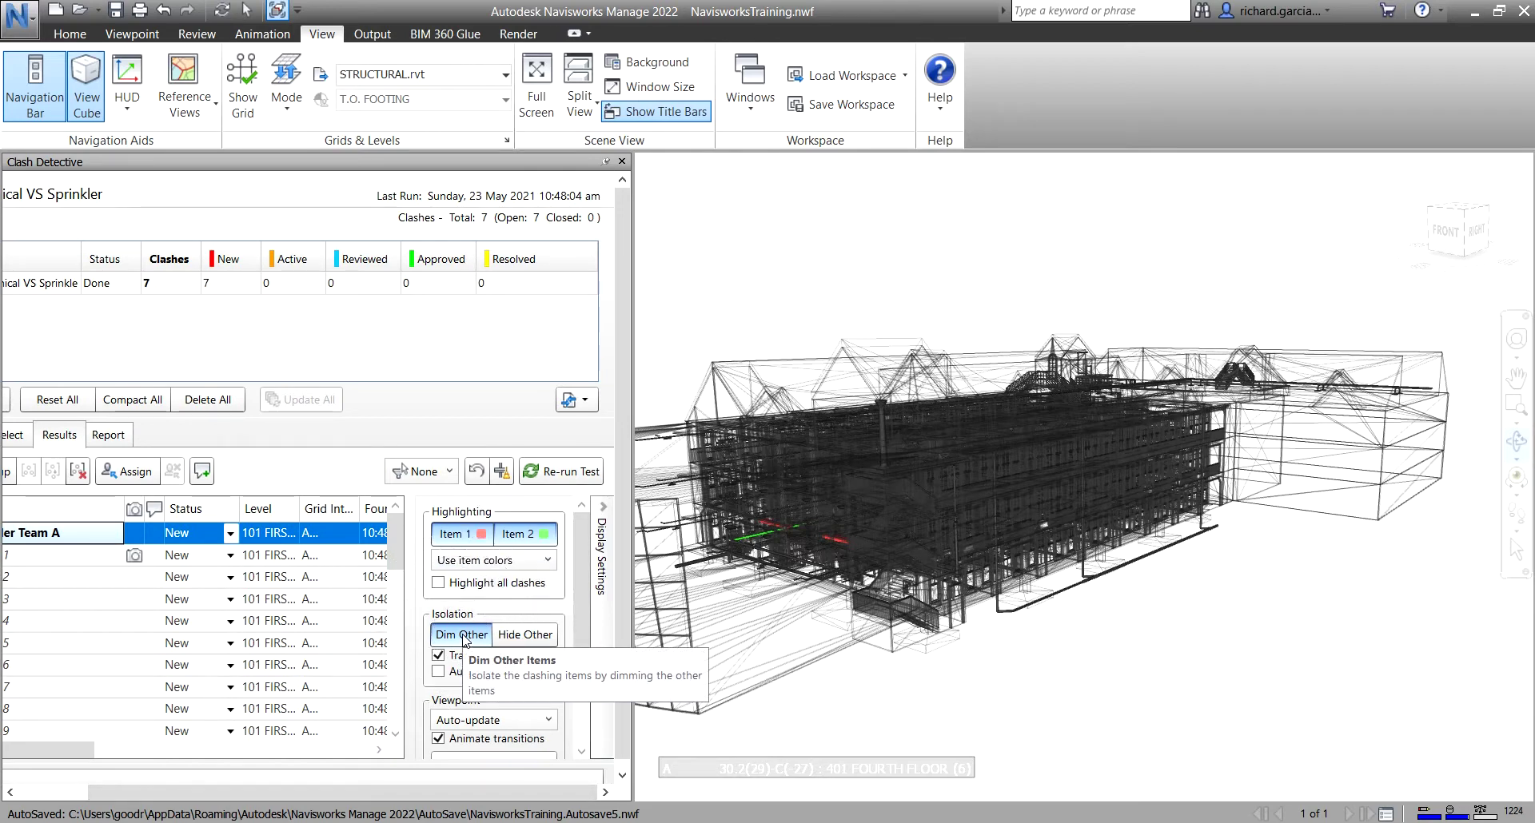
pyautogui.click(519, 645)
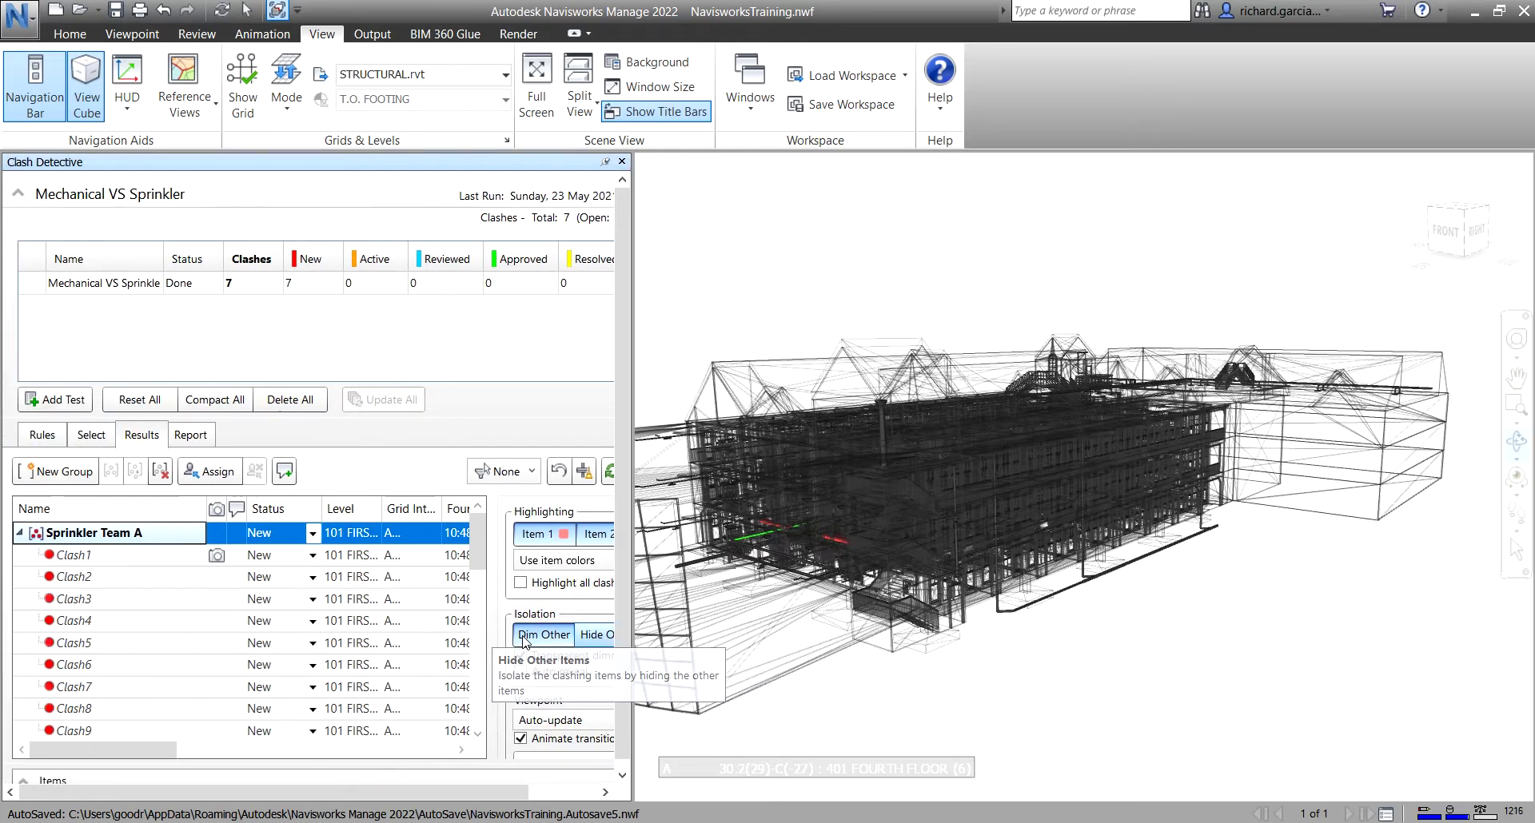
pyautogui.click(592, 635)
pyautogui.moveTo(1054, 574)
pyautogui.mouseDown()
pyautogui.moveTo(1031, 616)
pyautogui.moveTo(1034, 580)
pyautogui.mouseUp()
pyautogui.scroll(8, 887, 559)
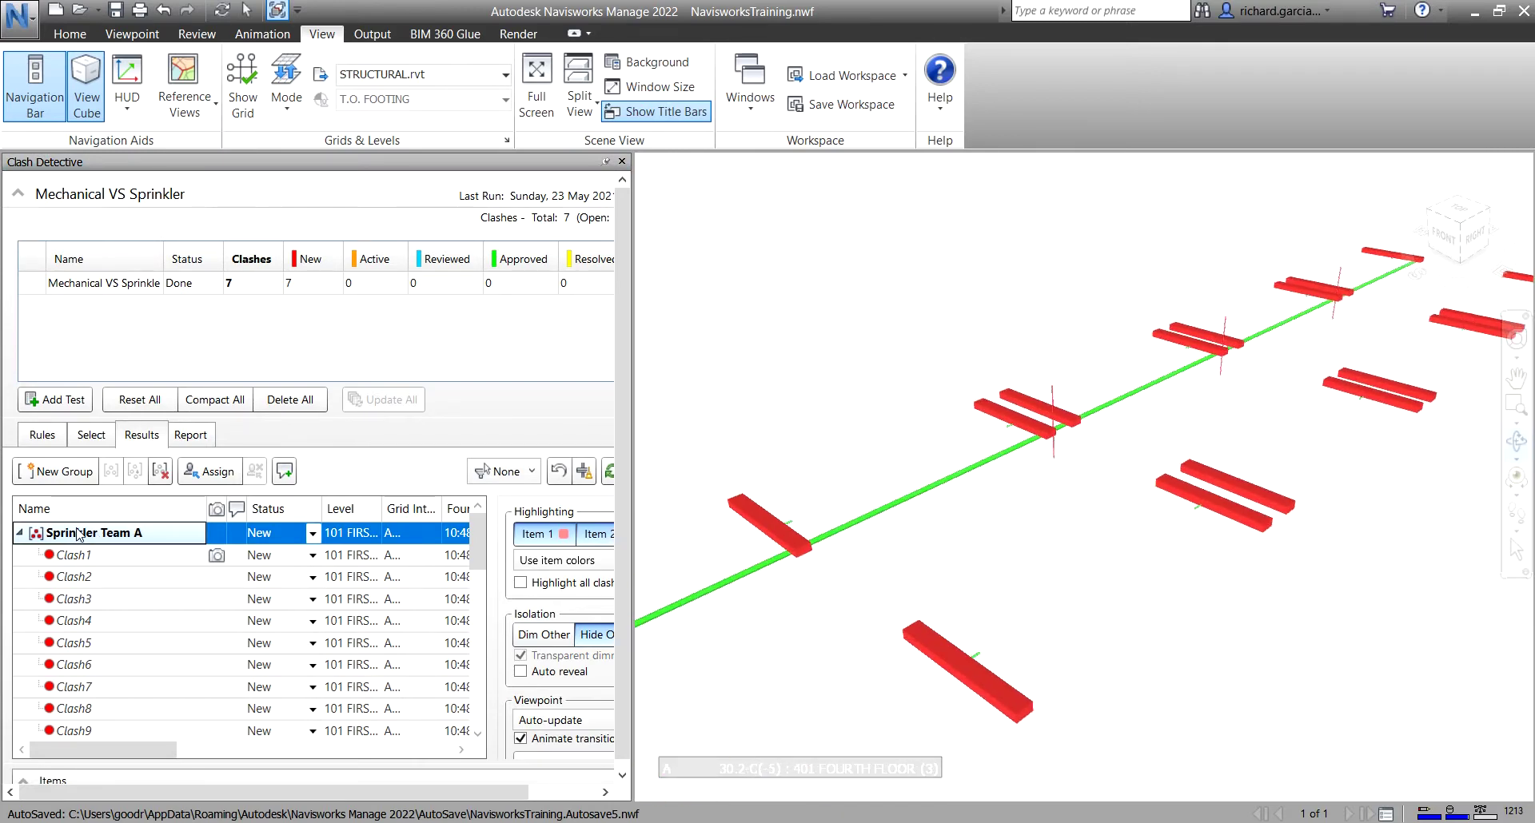
# Step: Display the Sprinkler Team B group's clashes in the model
pyautogui.scroll(-5, 88, 552)
pyautogui.scroll(-1, 94, 558)
pyautogui.scroll(1, 120, 592)
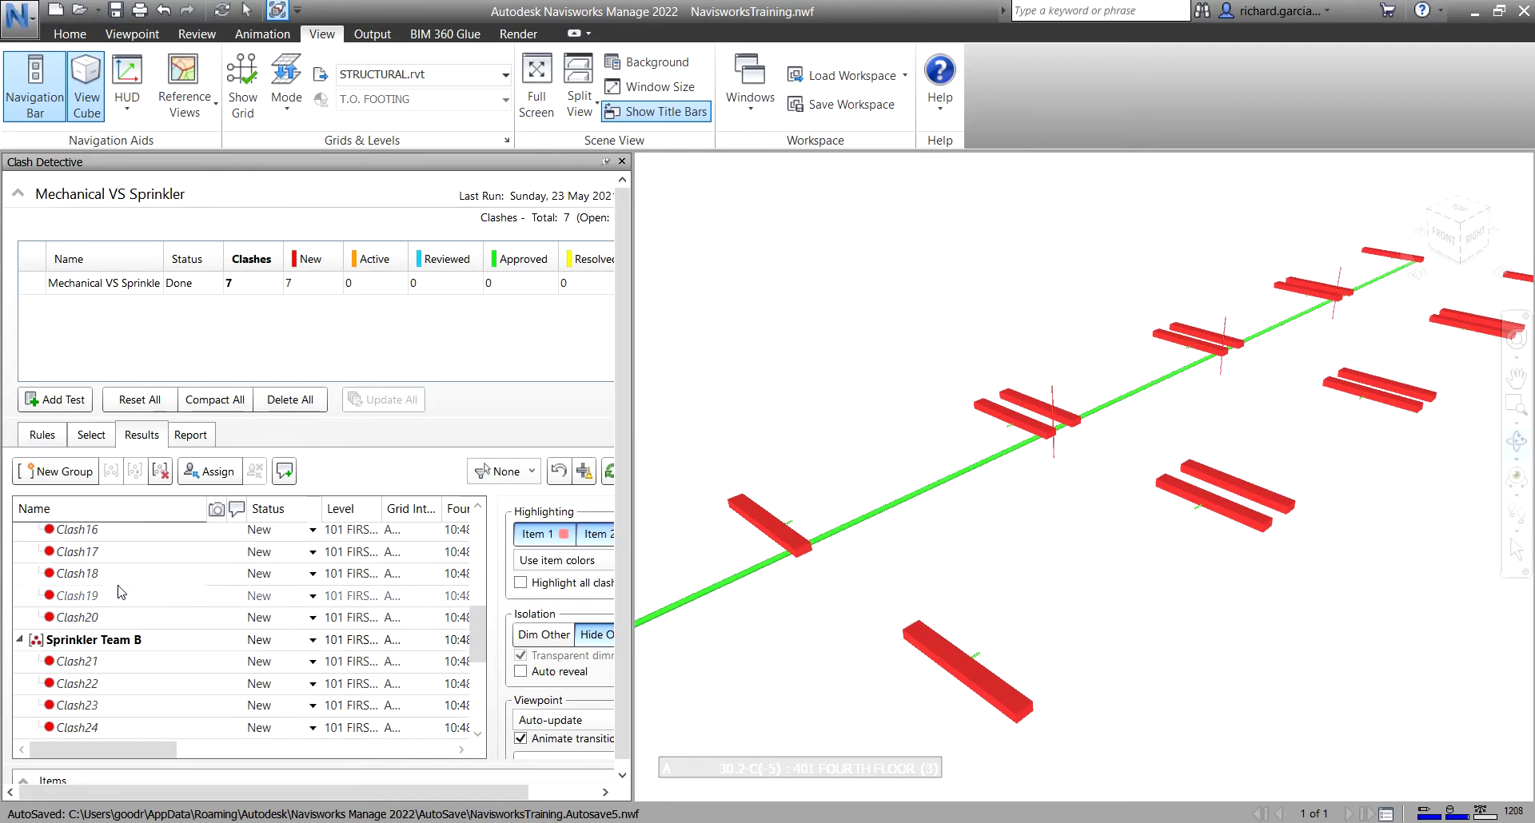
pyautogui.click(112, 639)
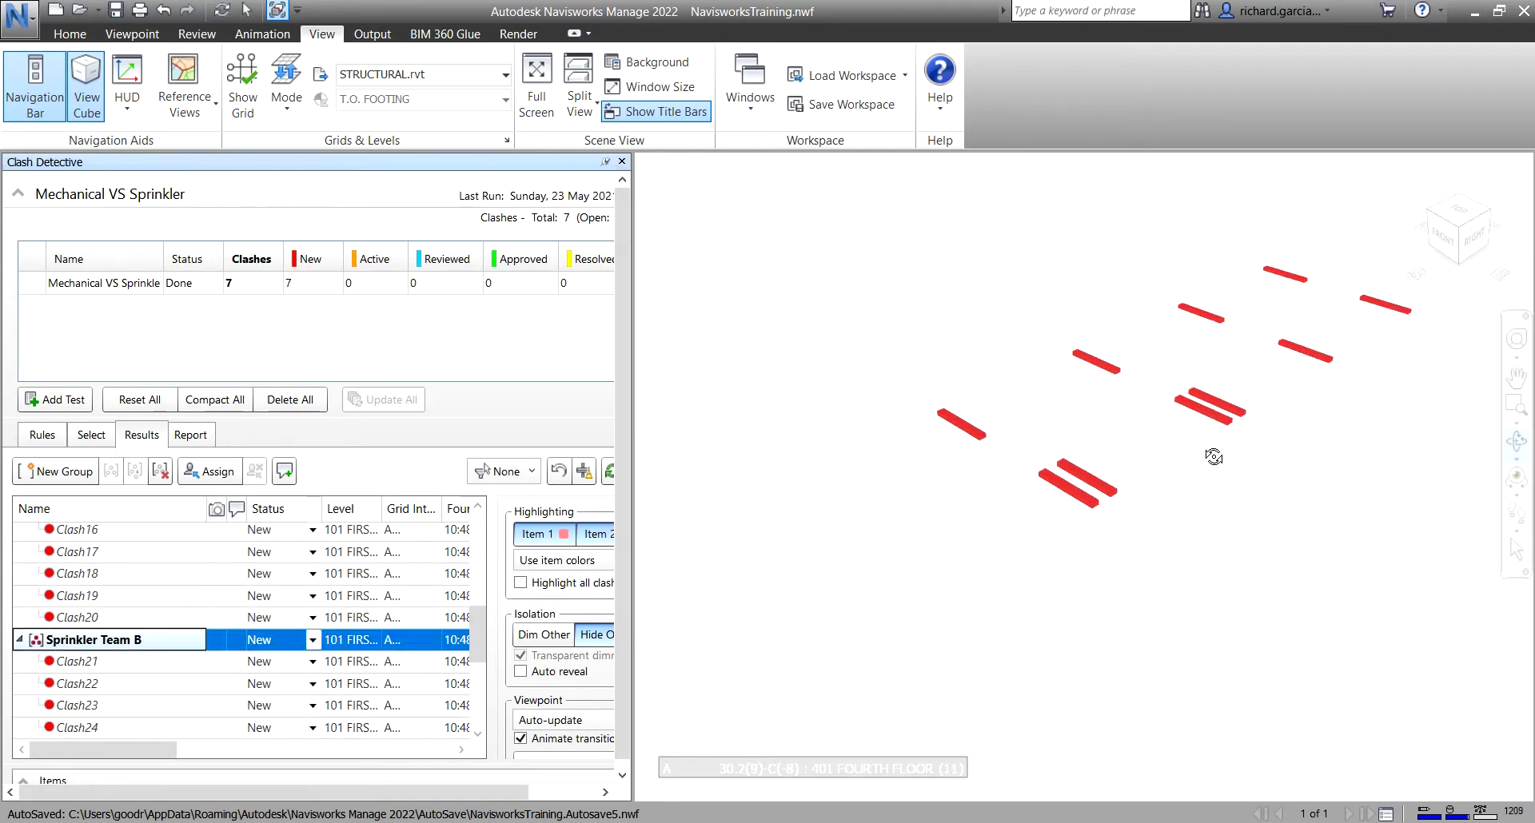
# Step: Inspect the ungrouped results Clash31 and Clash32, isolating the clashing items by dimming the other items
pyautogui.scroll(-3, 149, 639)
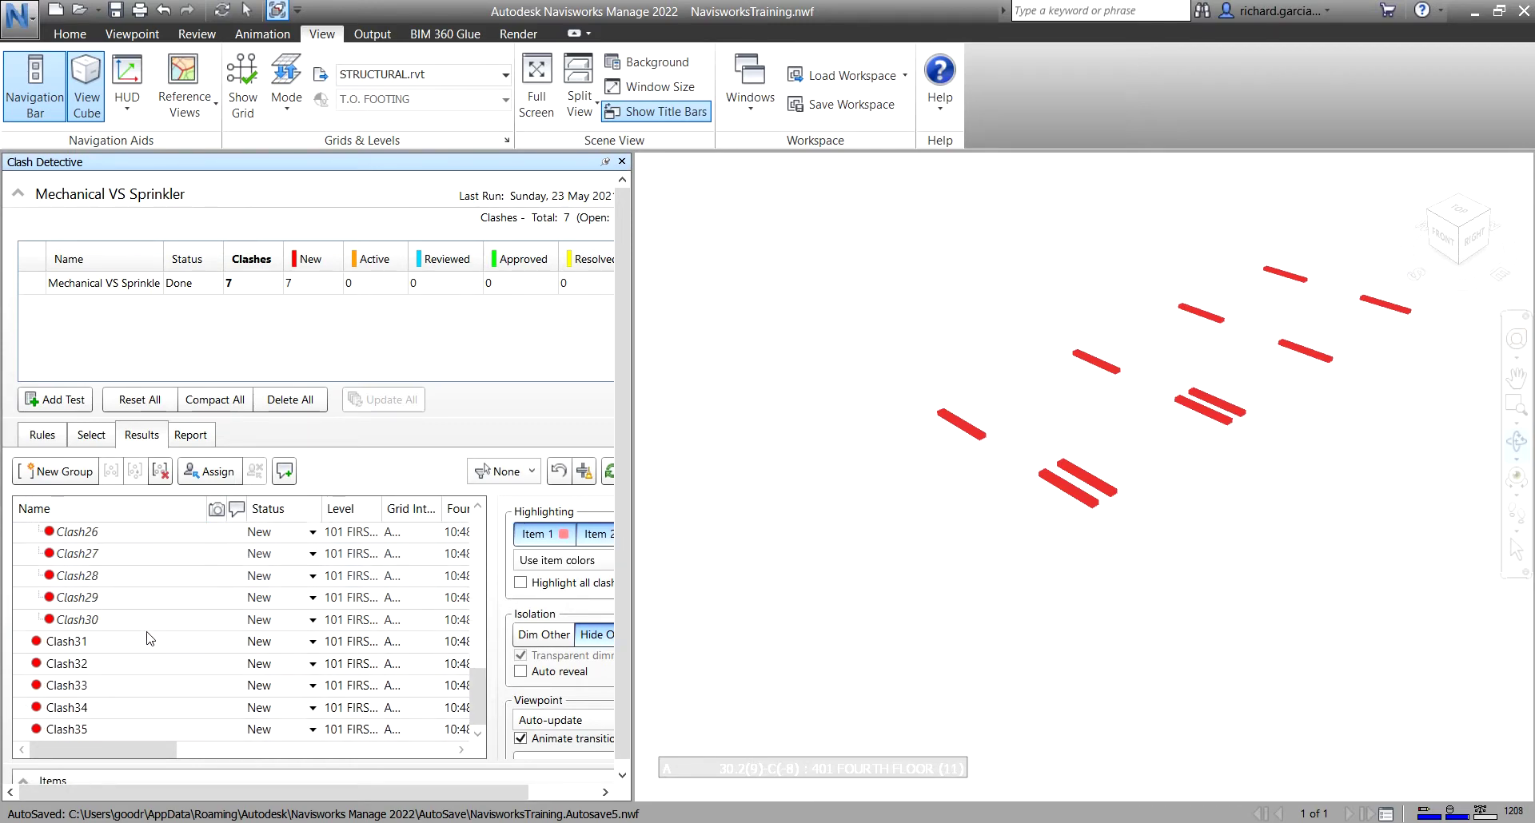
pyautogui.click(80, 642)
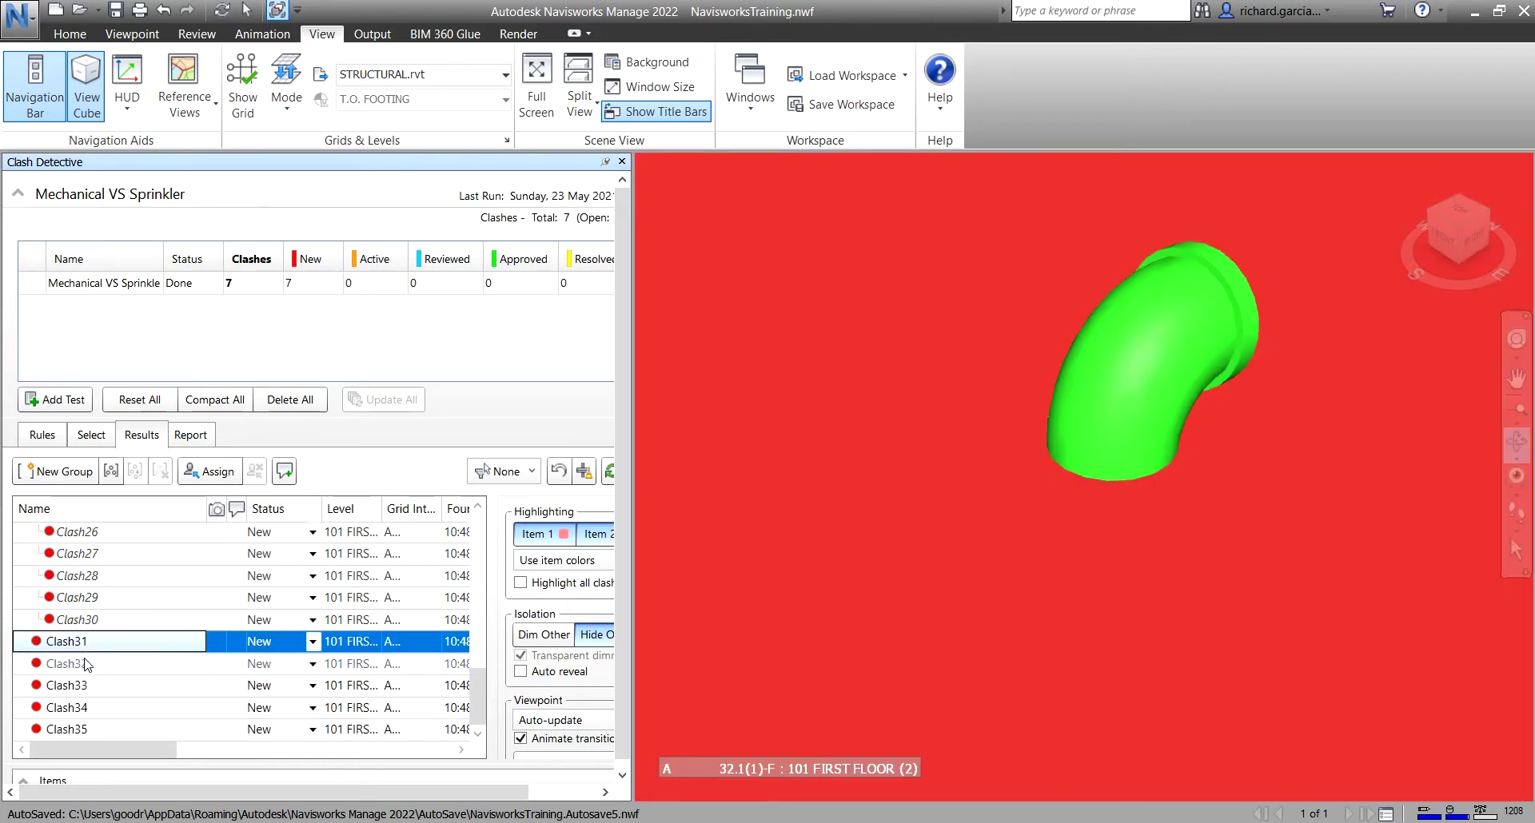
pyautogui.click(84, 664)
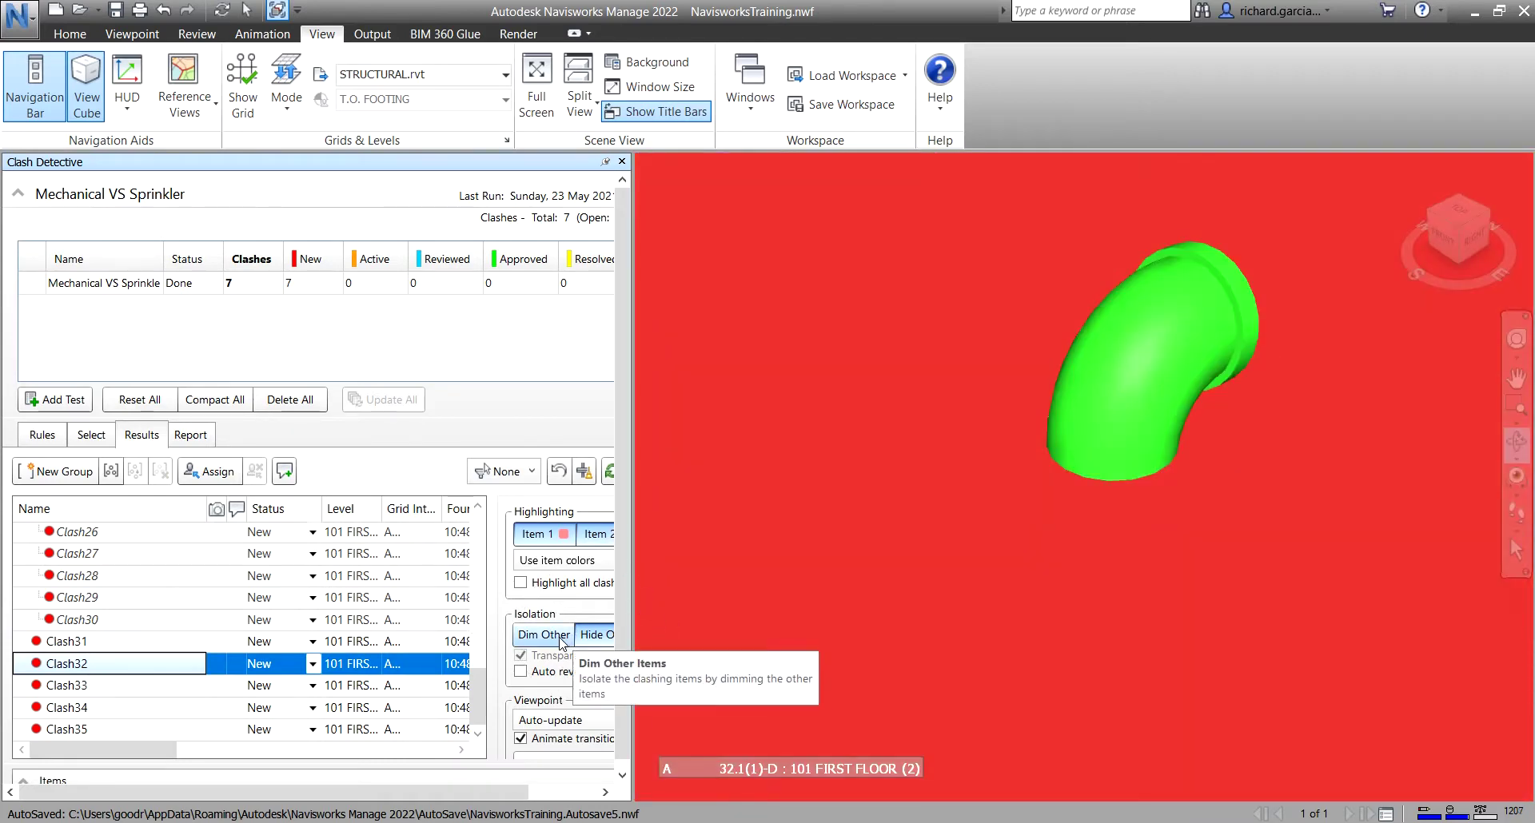
pyautogui.click(563, 639)
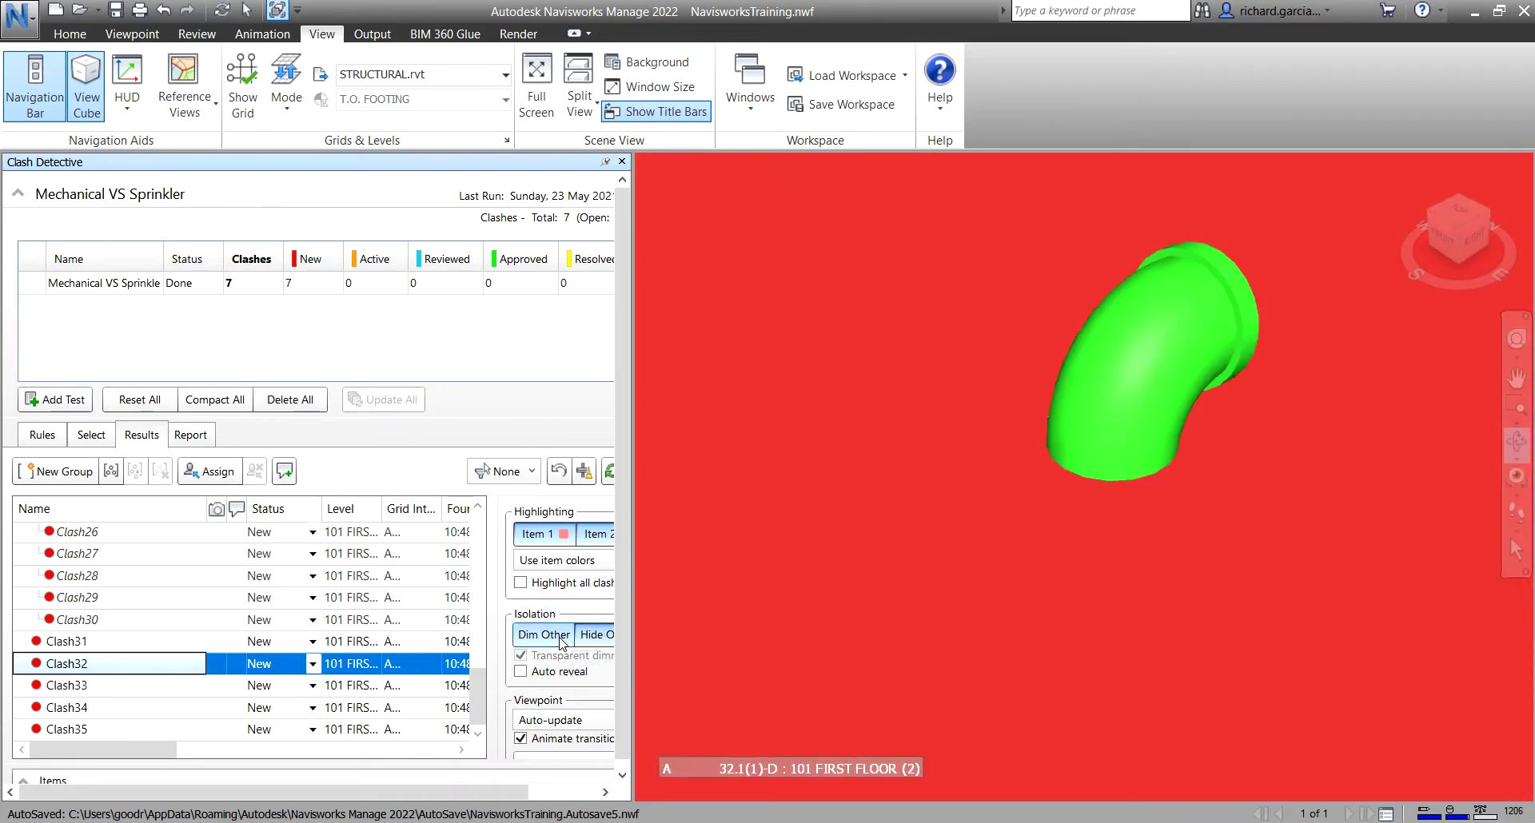
pyautogui.scroll(5, 920, 512)
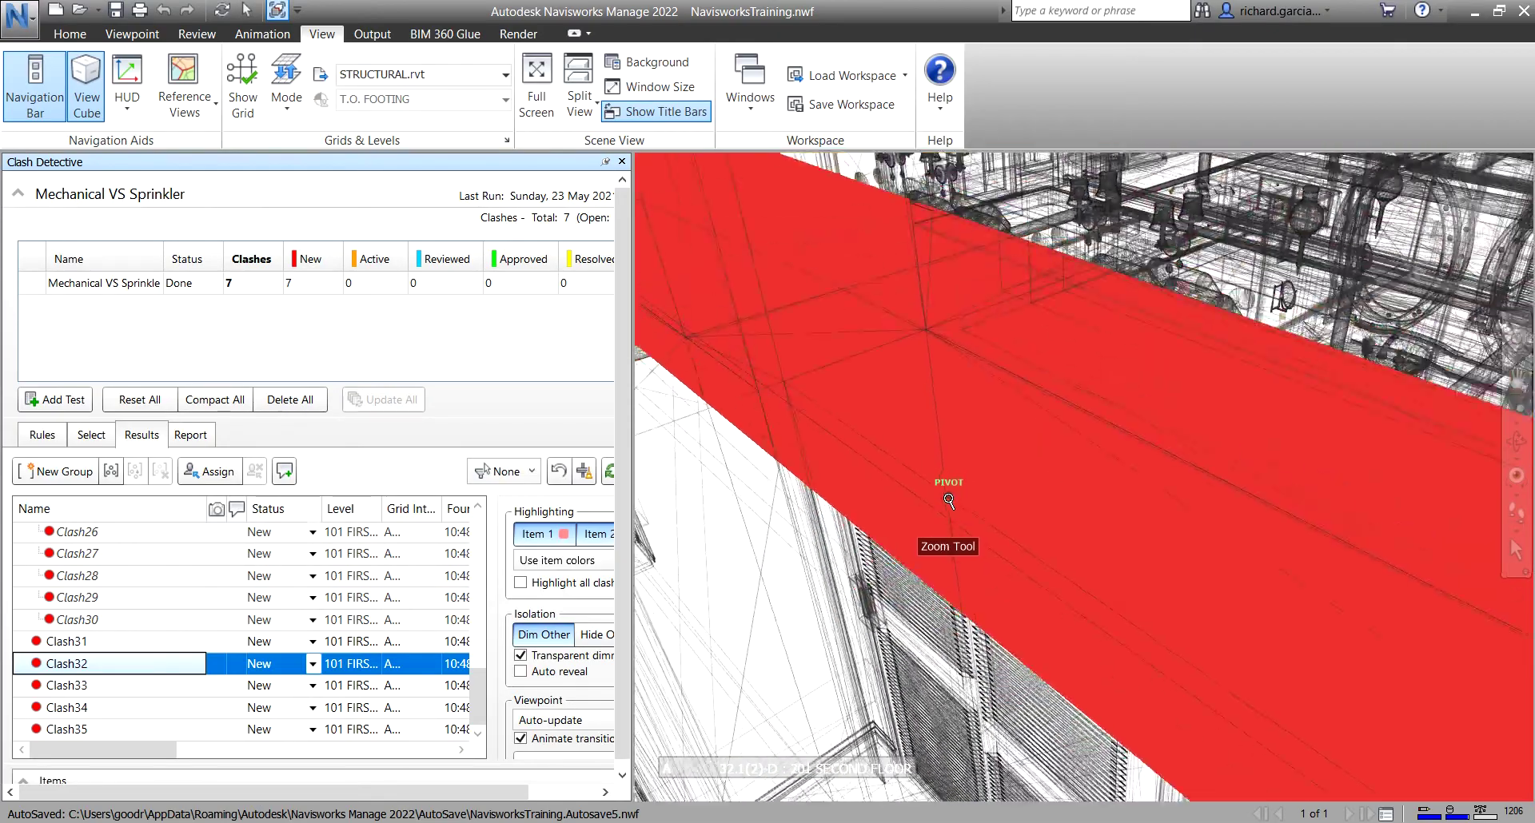
pyautogui.scroll(-5, 948, 500)
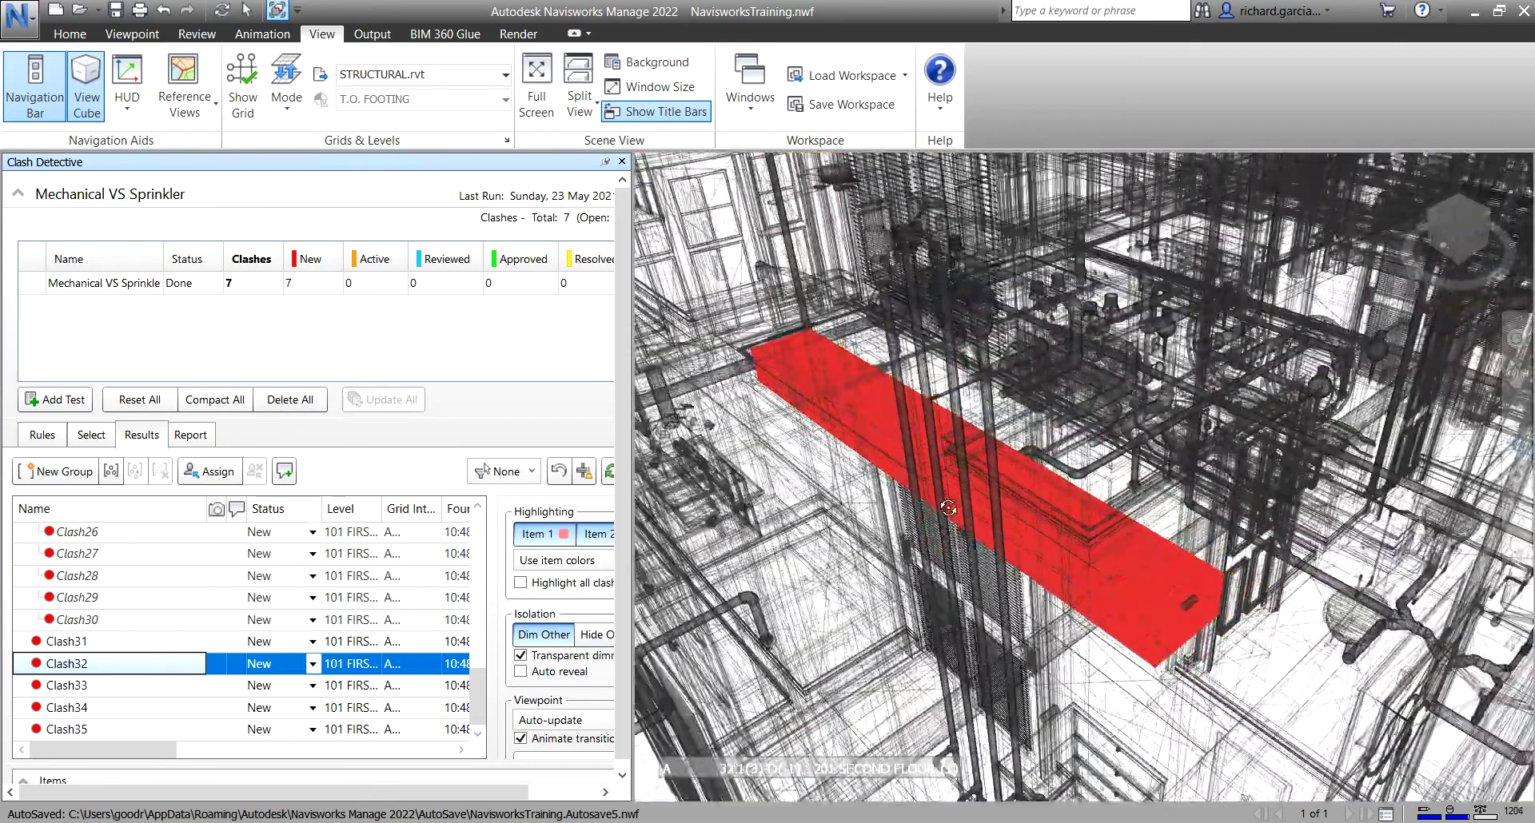
pyautogui.moveTo(948, 508)
pyautogui.keyDown('shift'); pyautogui.mouseDown(button='middle')
pyautogui.moveTo(877, 438)
pyautogui.moveTo(919, 464)
pyautogui.moveTo(968, 424)
pyautogui.mouseUp(button='middle'); pyautogui.keyUp('shift')
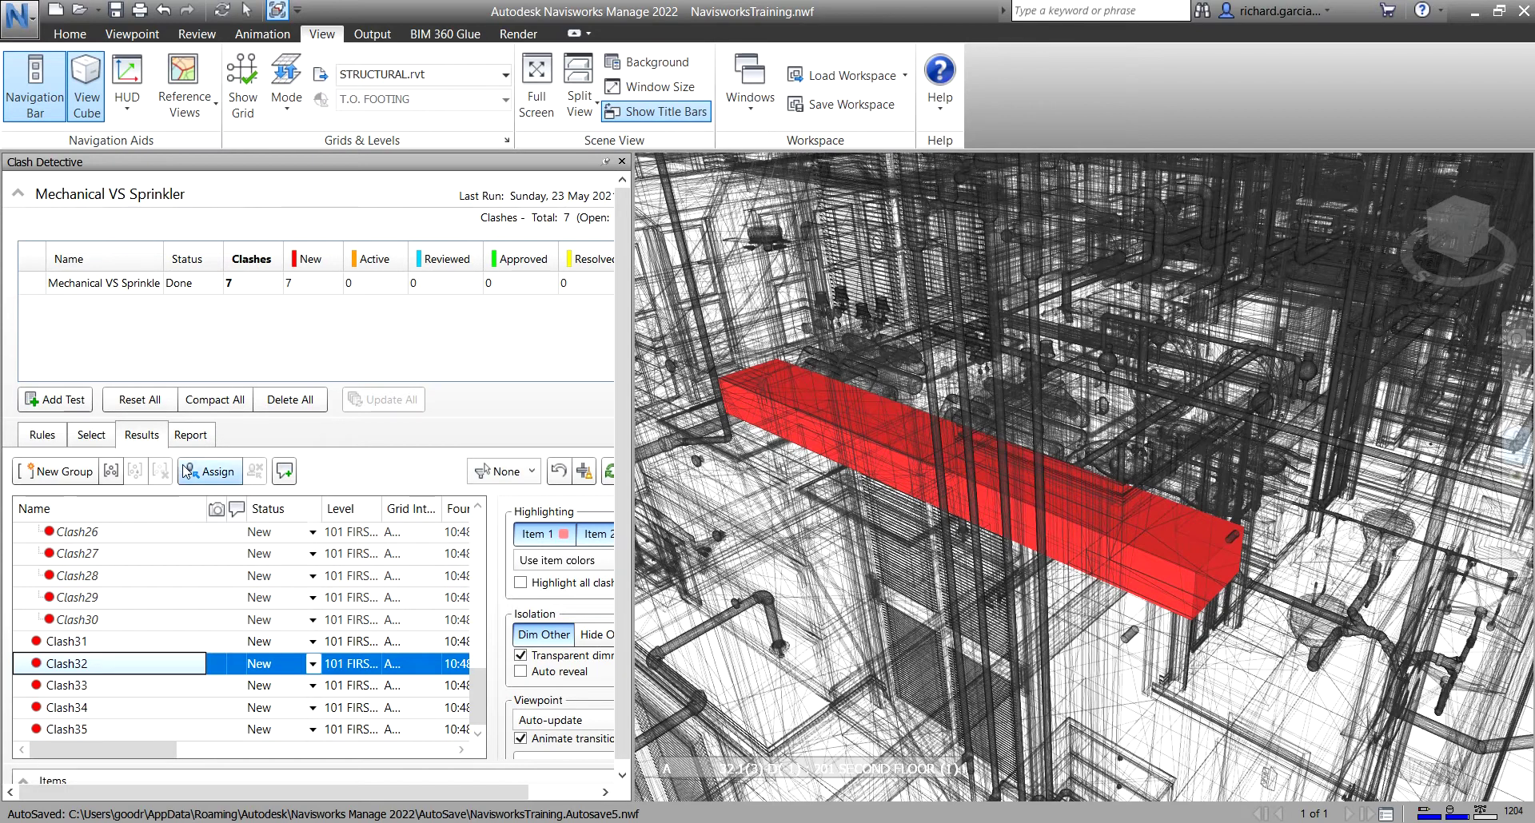
# Step: Set the output format of the current test's clash report to As viewpoints
pyautogui.click(201, 439)
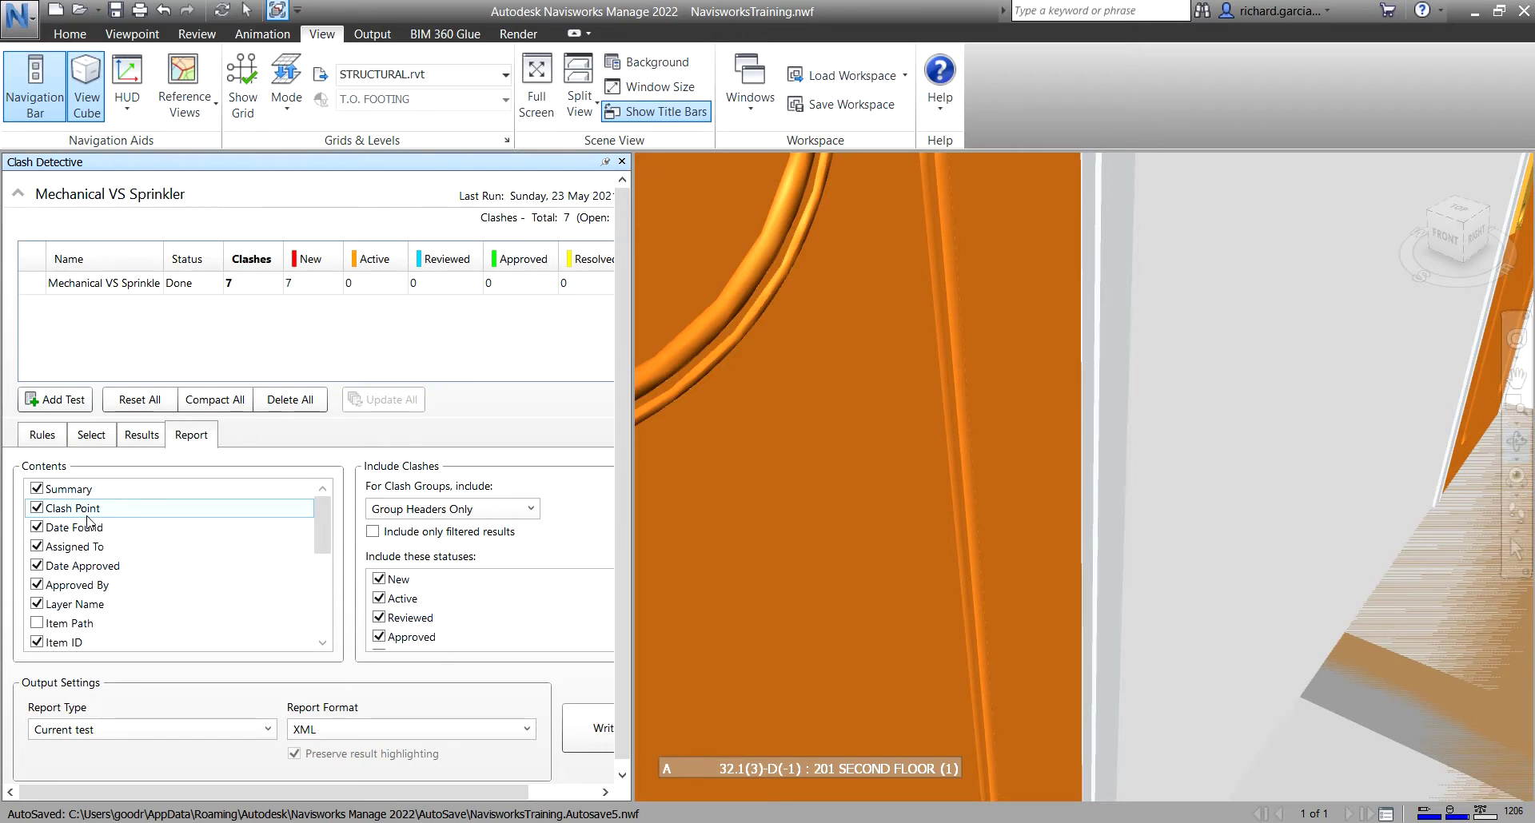
pyautogui.click(332, 729)
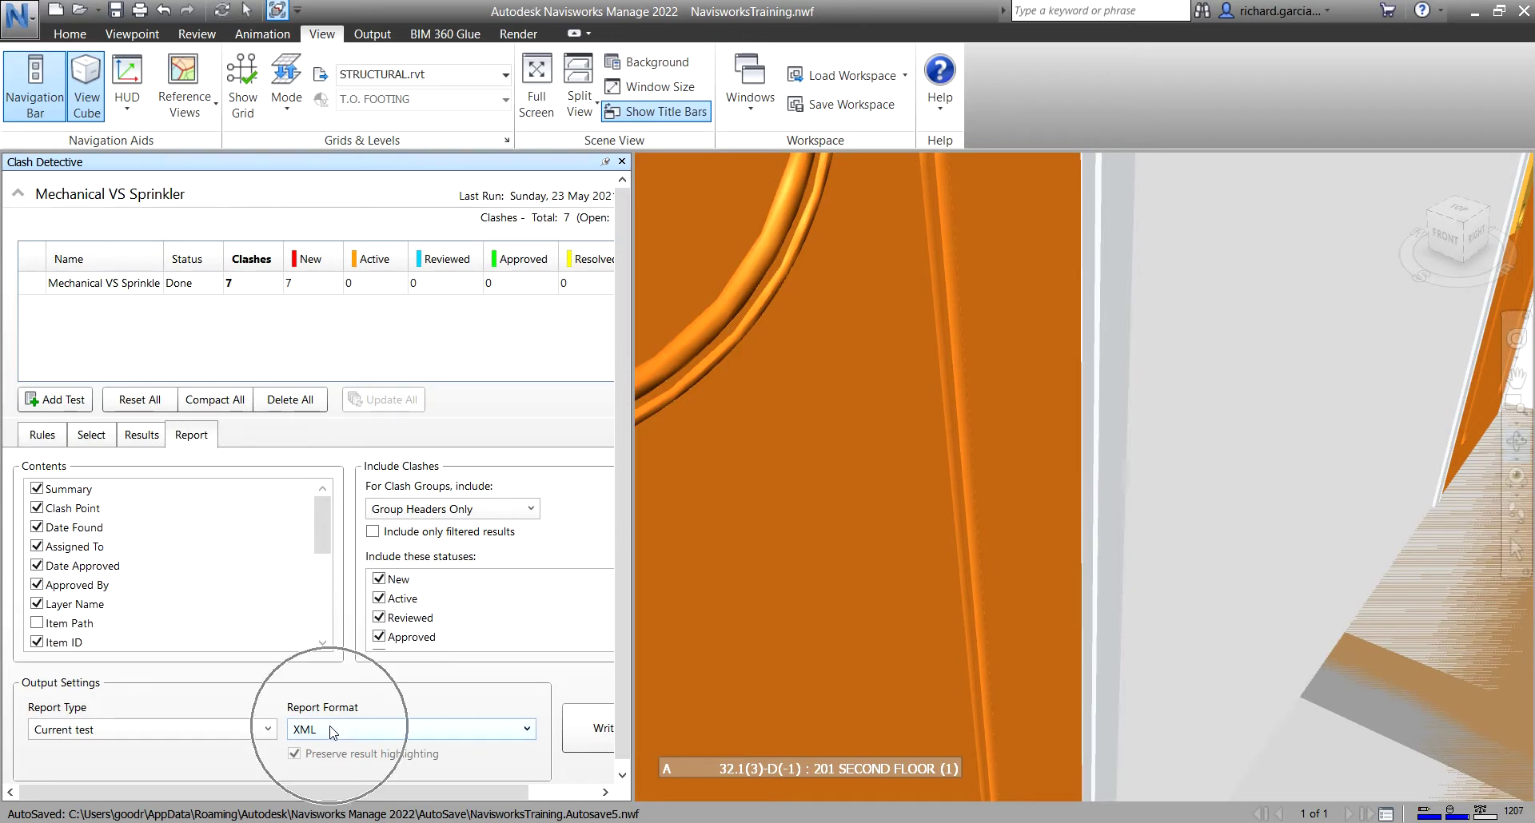
pyautogui.click(332, 730)
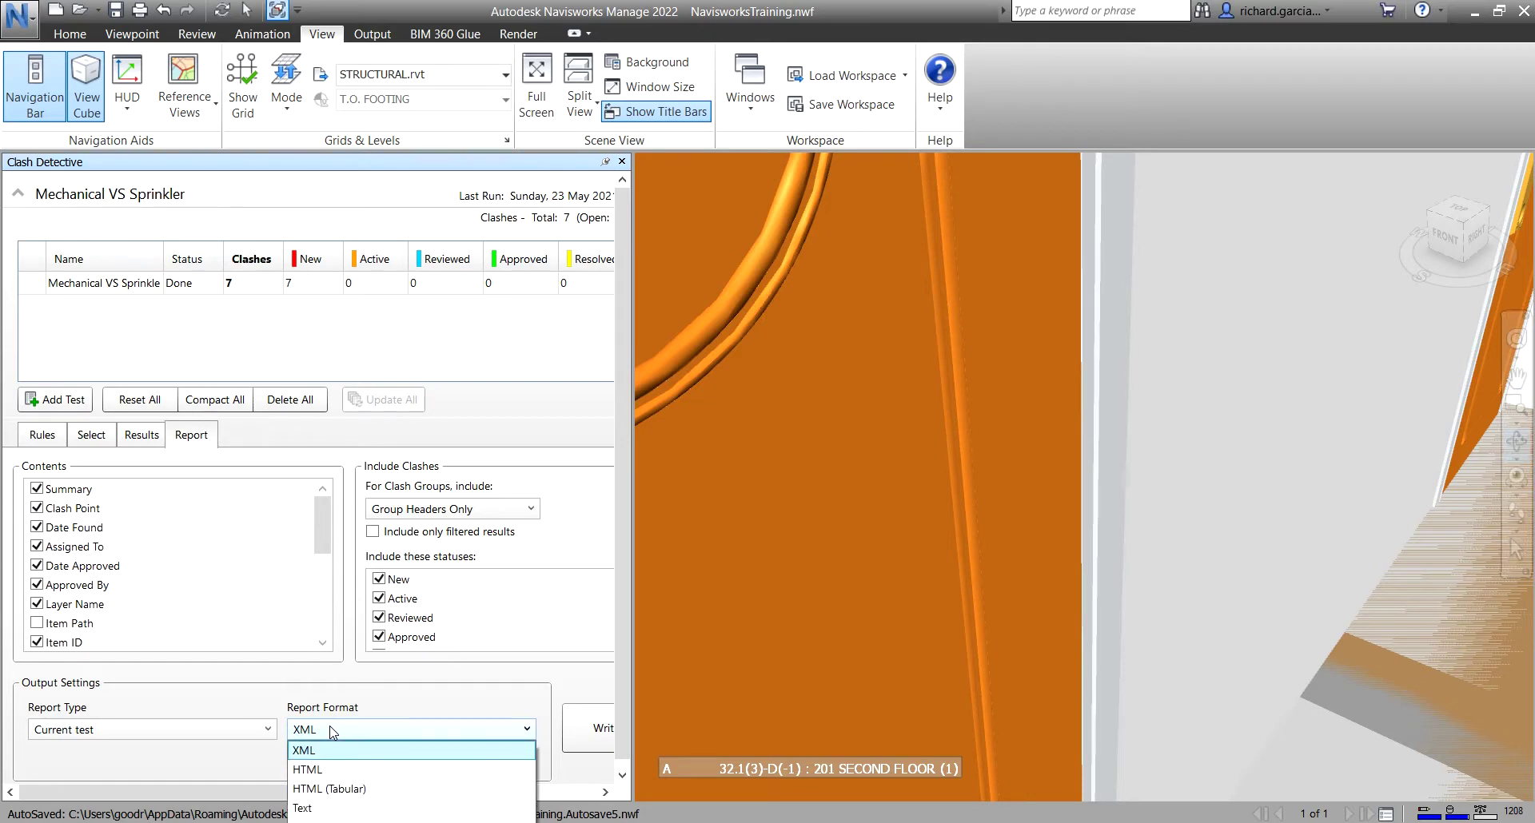
pyautogui.click(328, 819)
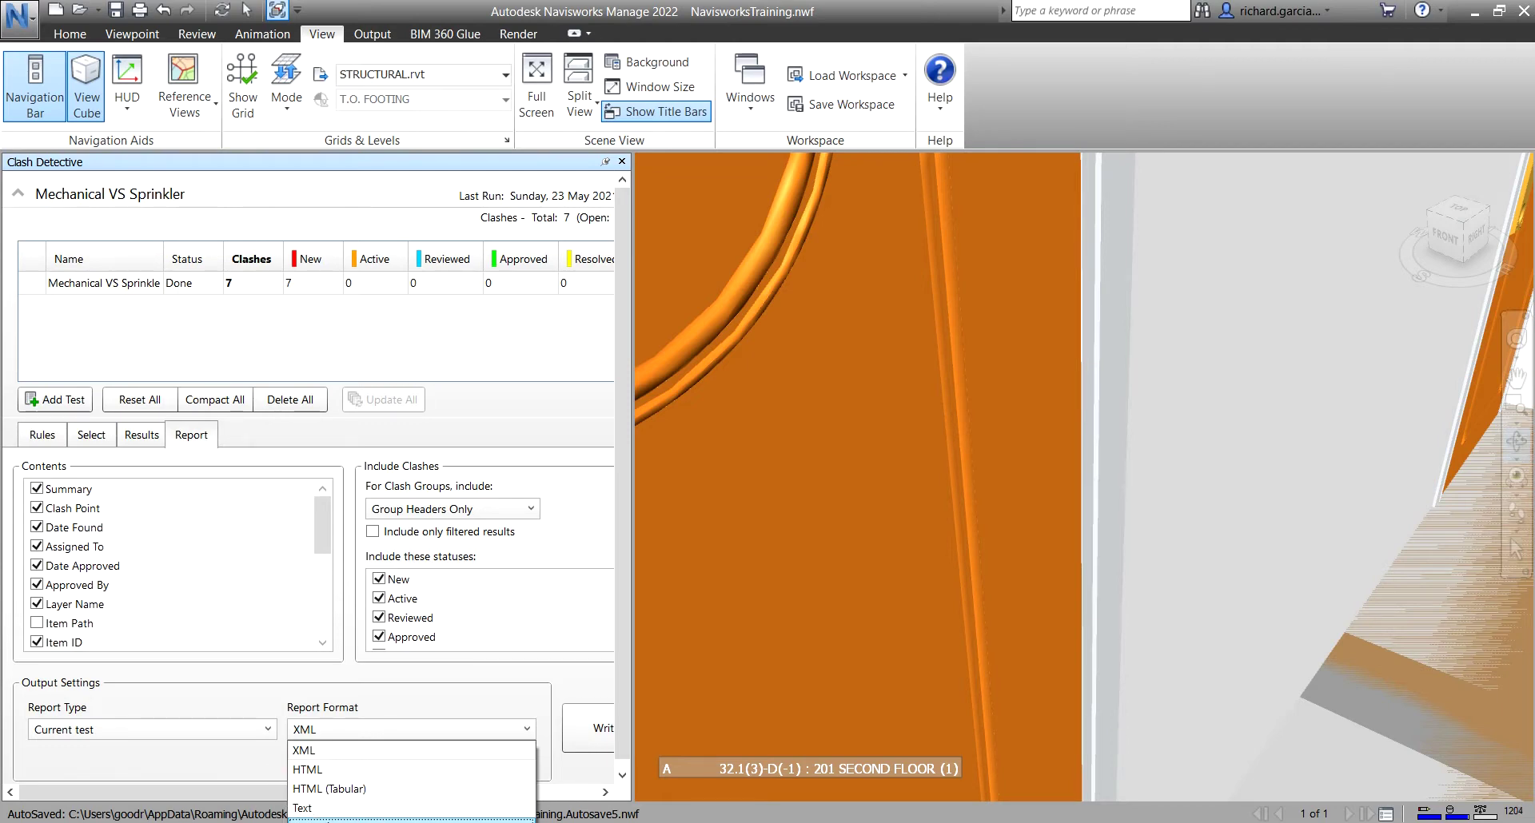
pyautogui.click(411, 820)
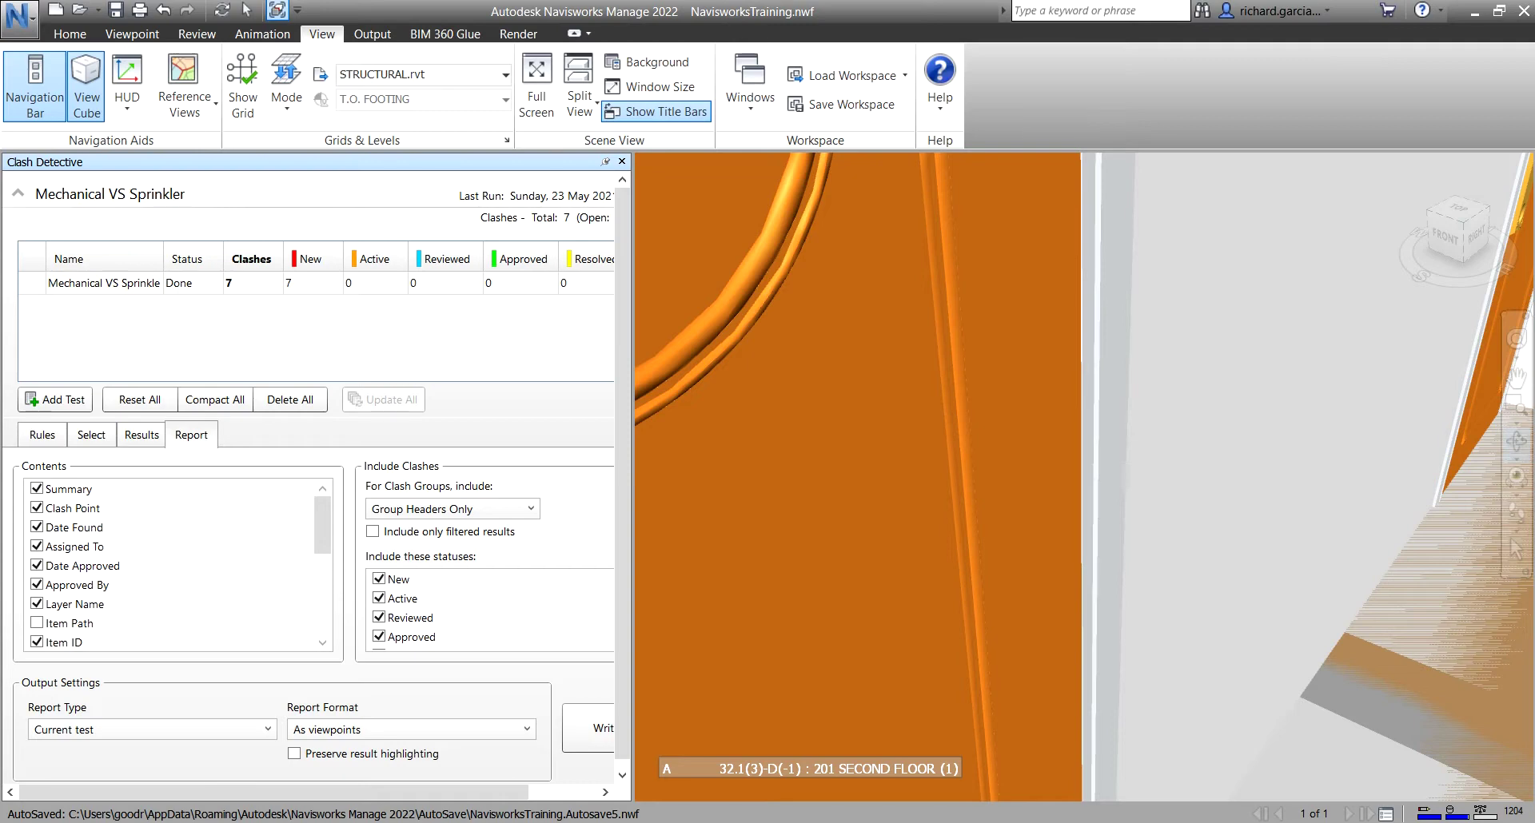
pyautogui.click(348, 710)
pyautogui.click(381, 729)
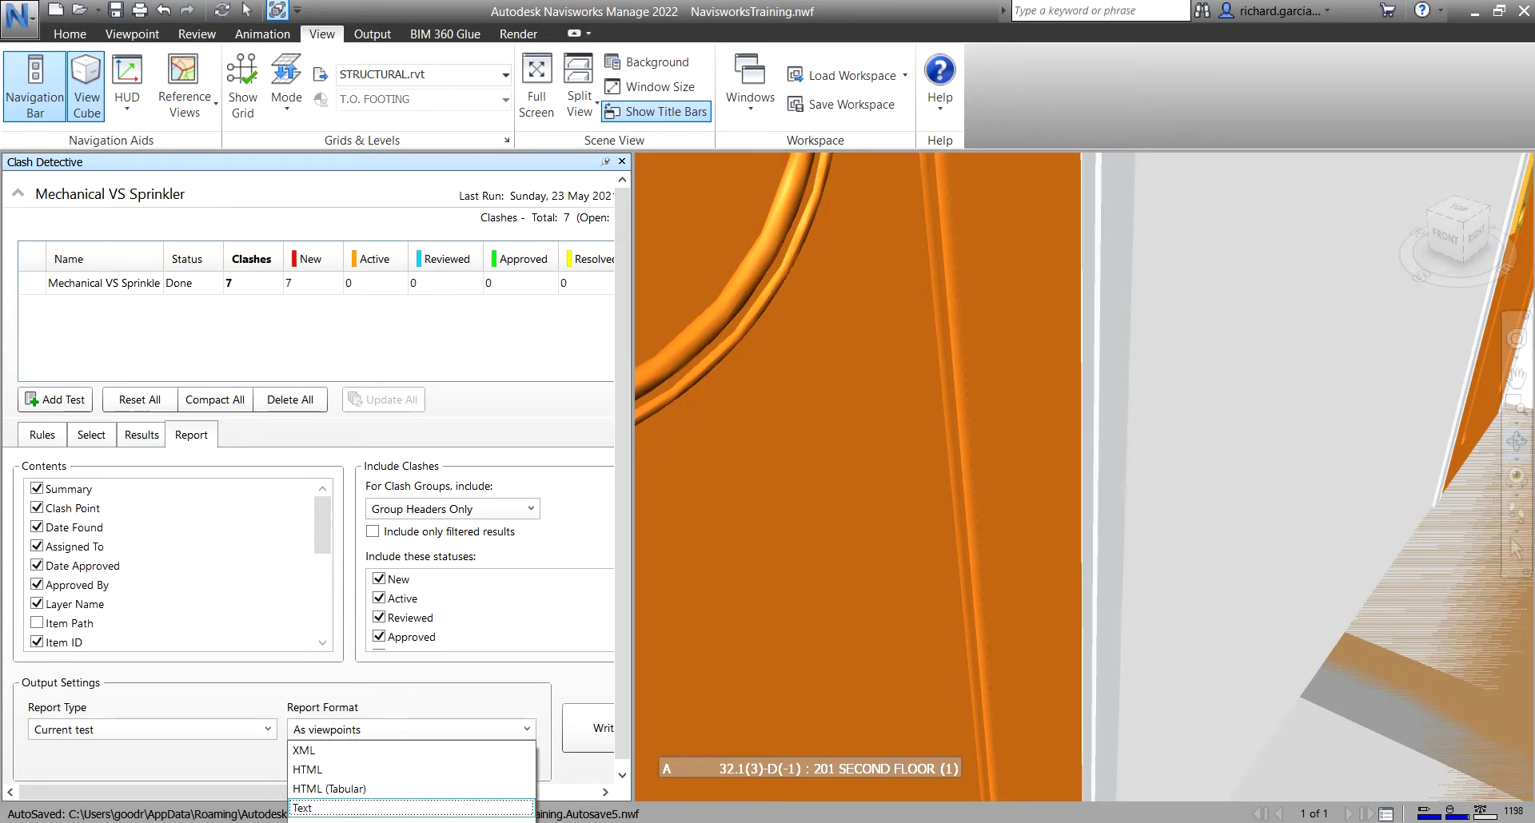
pyautogui.click(372, 821)
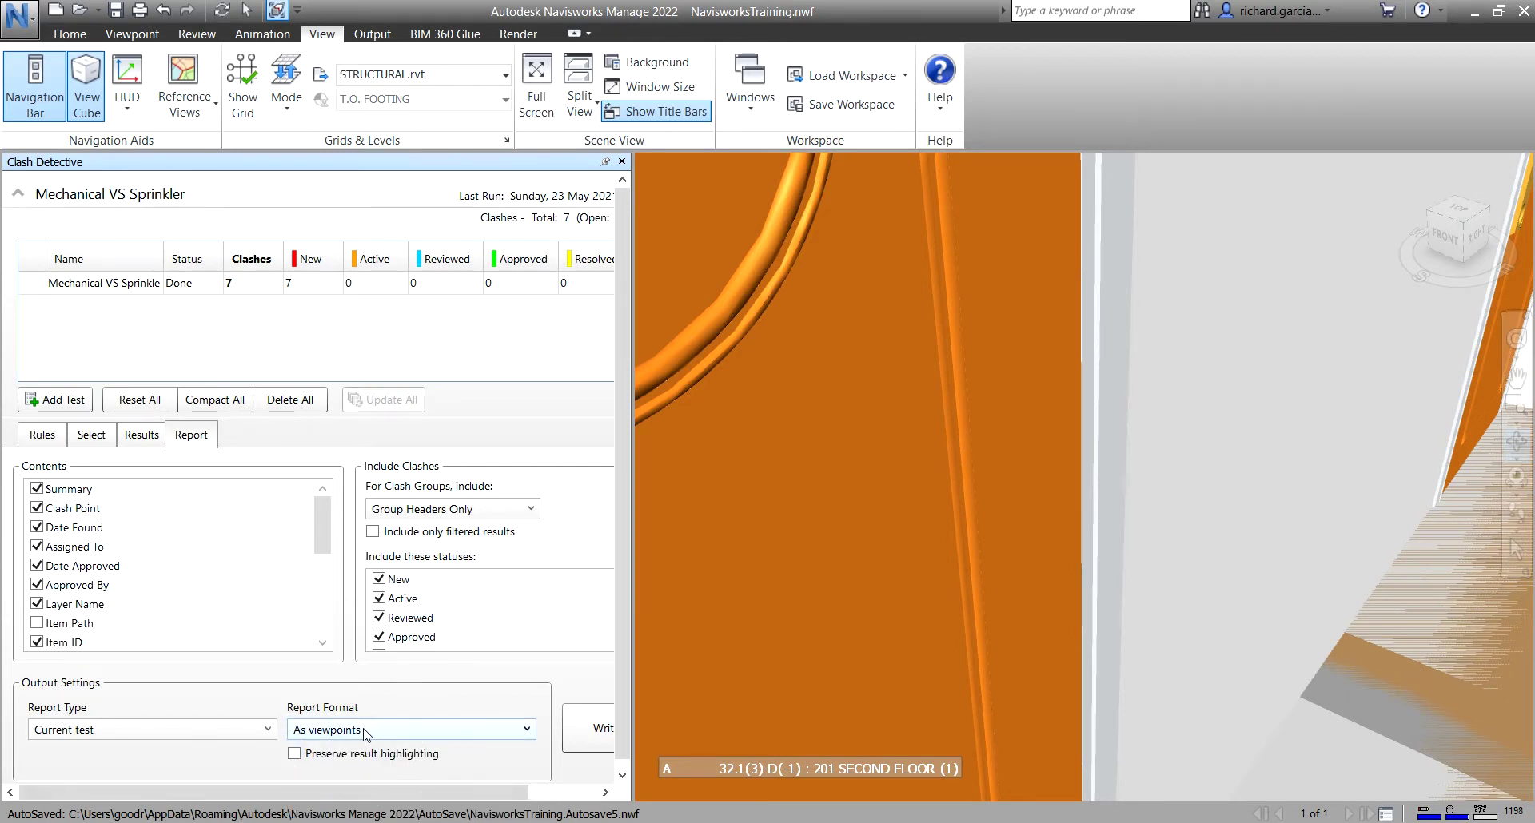
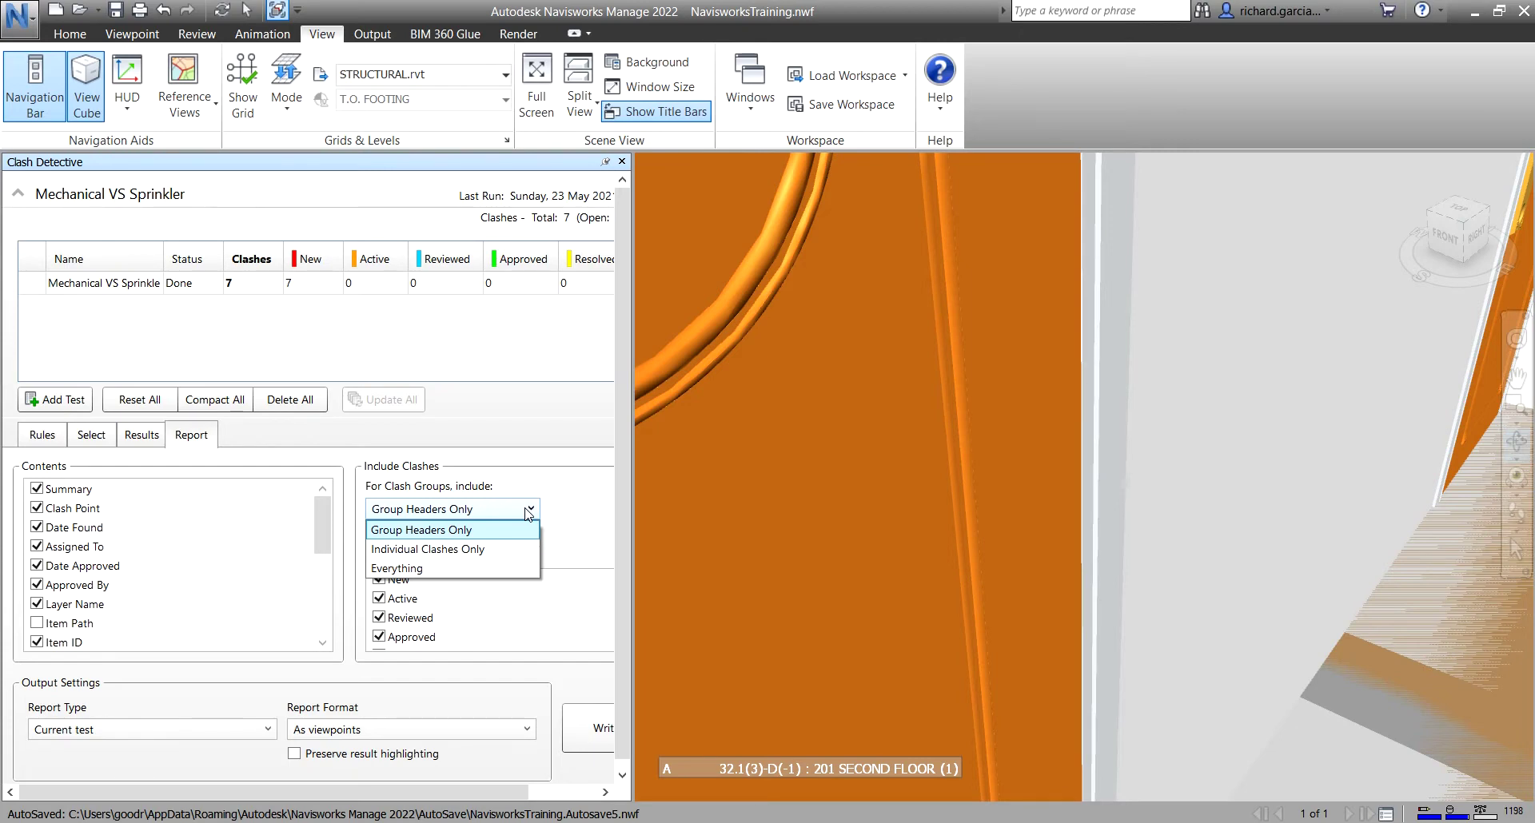
# Step: Examine the report's contents checklist, the inclusion options for clash groups and the list of statuses to include
pyautogui.click(475, 550)
pyautogui.click(322, 521)
pyautogui.moveTo(322, 520); pyautogui.dragTo(320, 613)
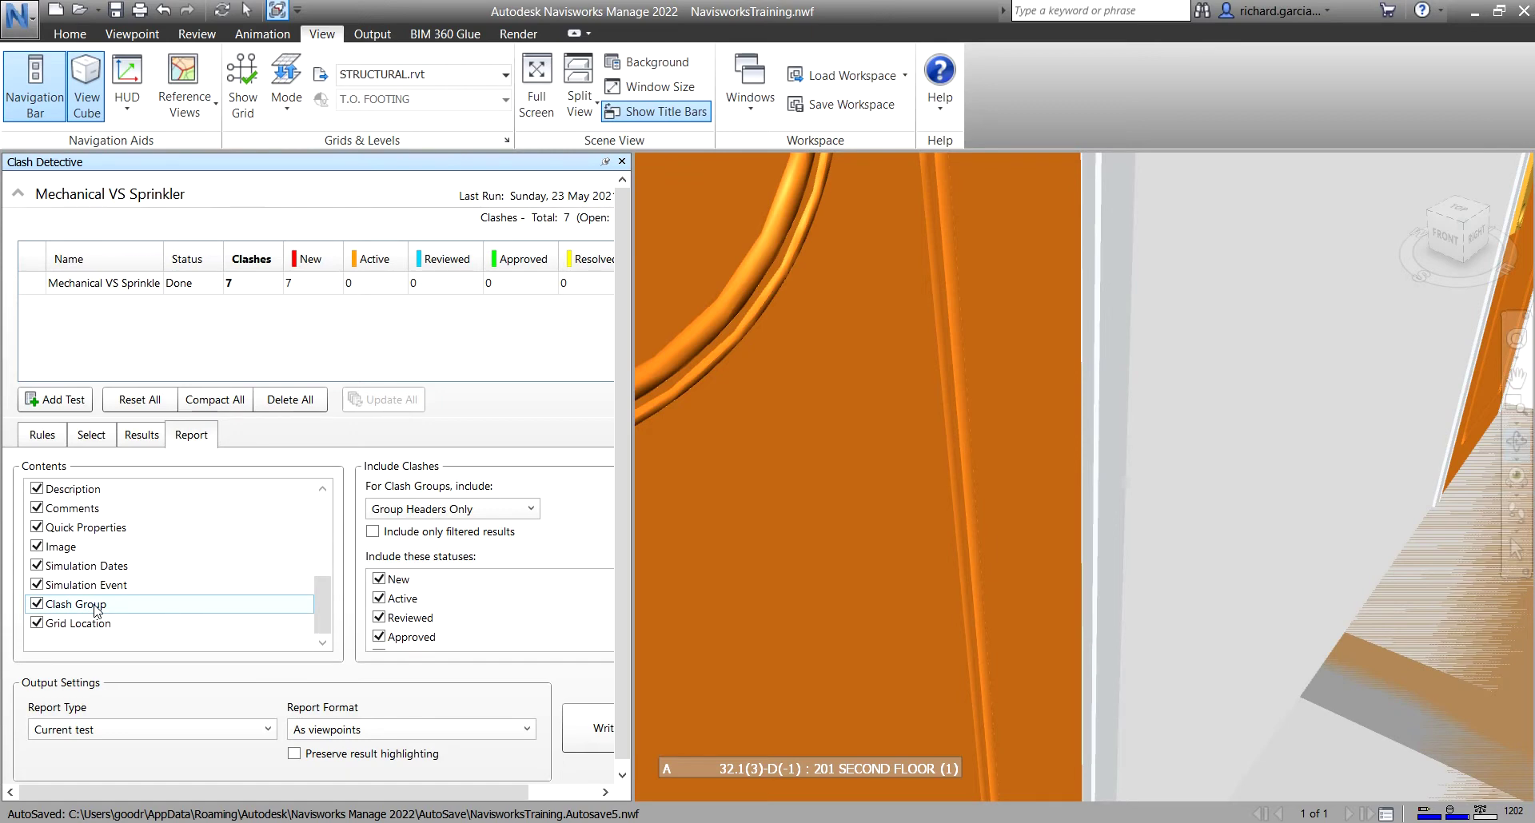
pyautogui.click(516, 512)
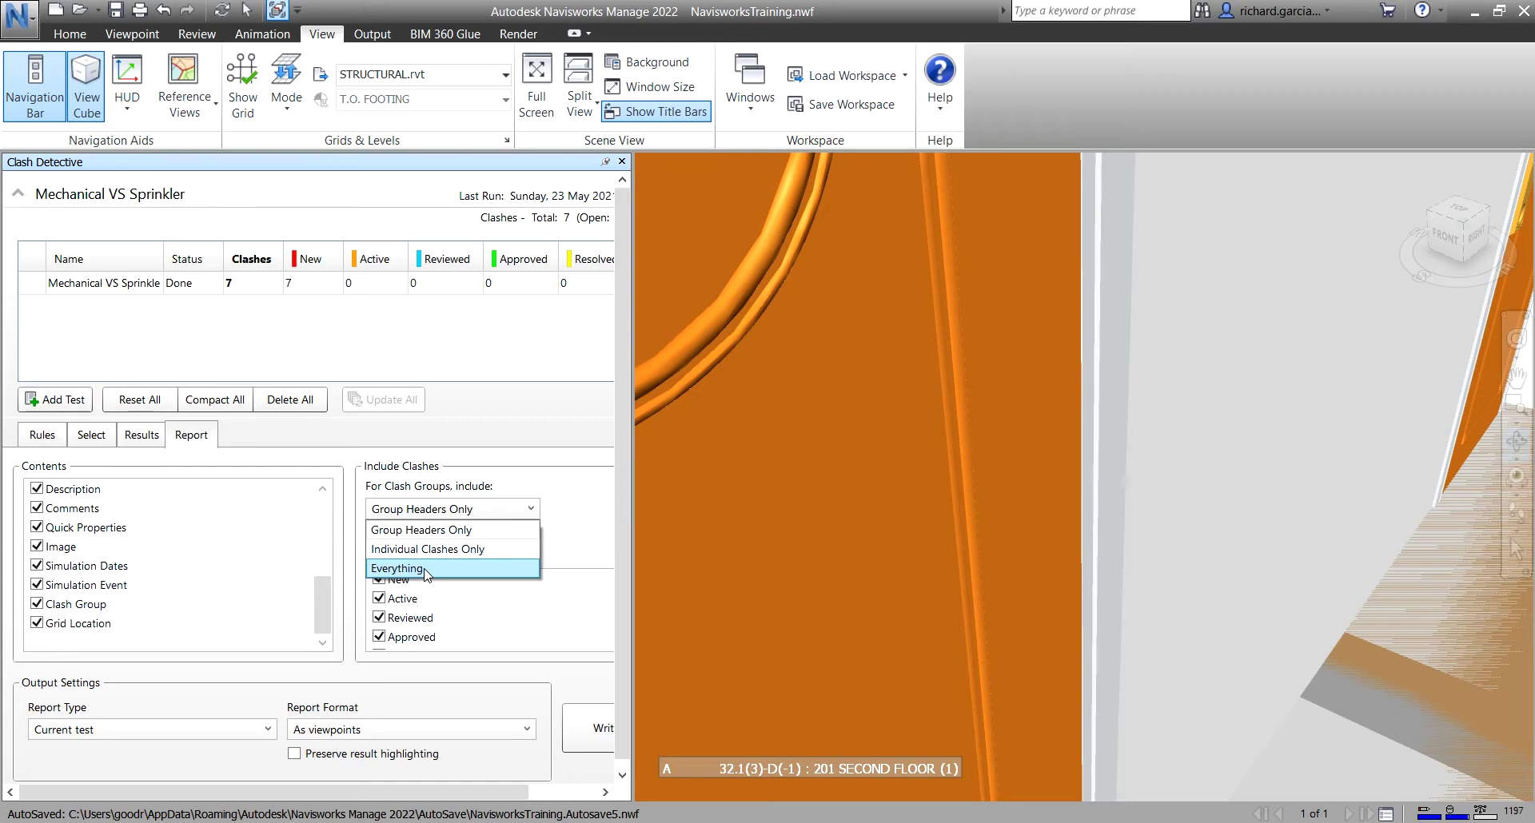
pyautogui.click(511, 530)
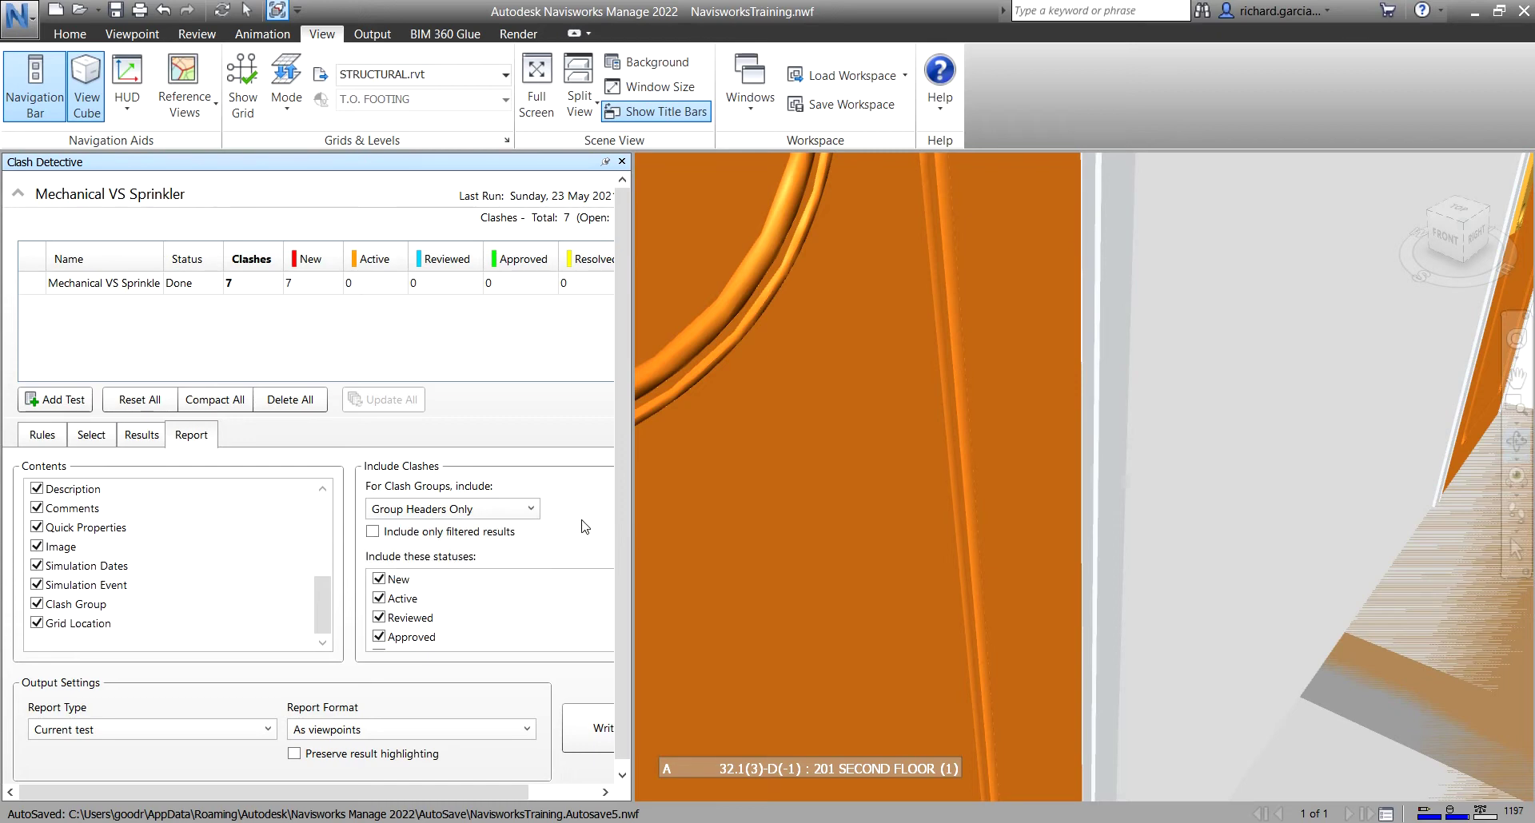
pyautogui.click(429, 561)
pyautogui.scroll(-1, 448, 600)
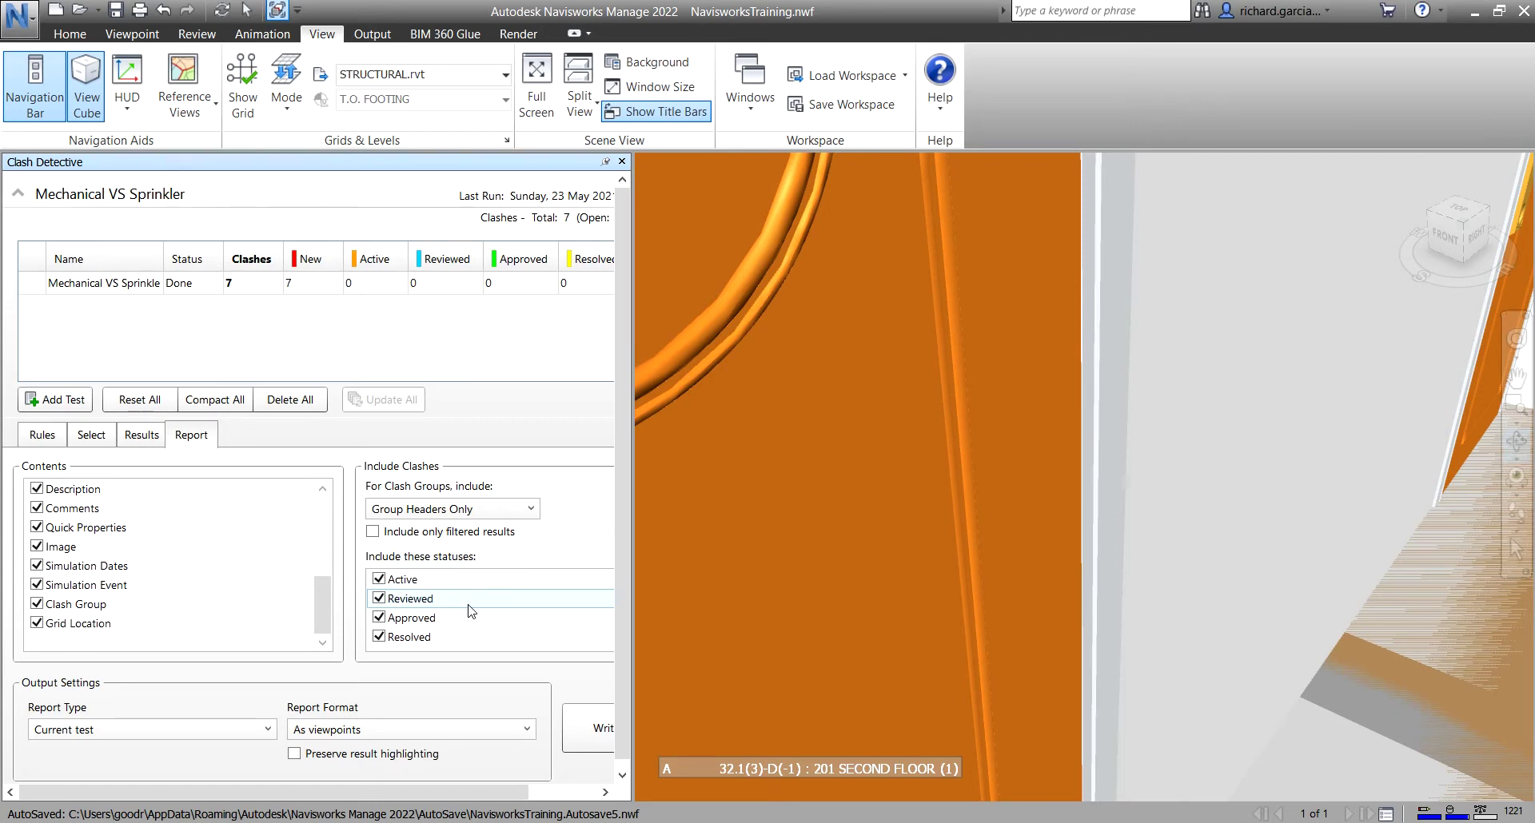
pyautogui.scroll(1, 419, 596)
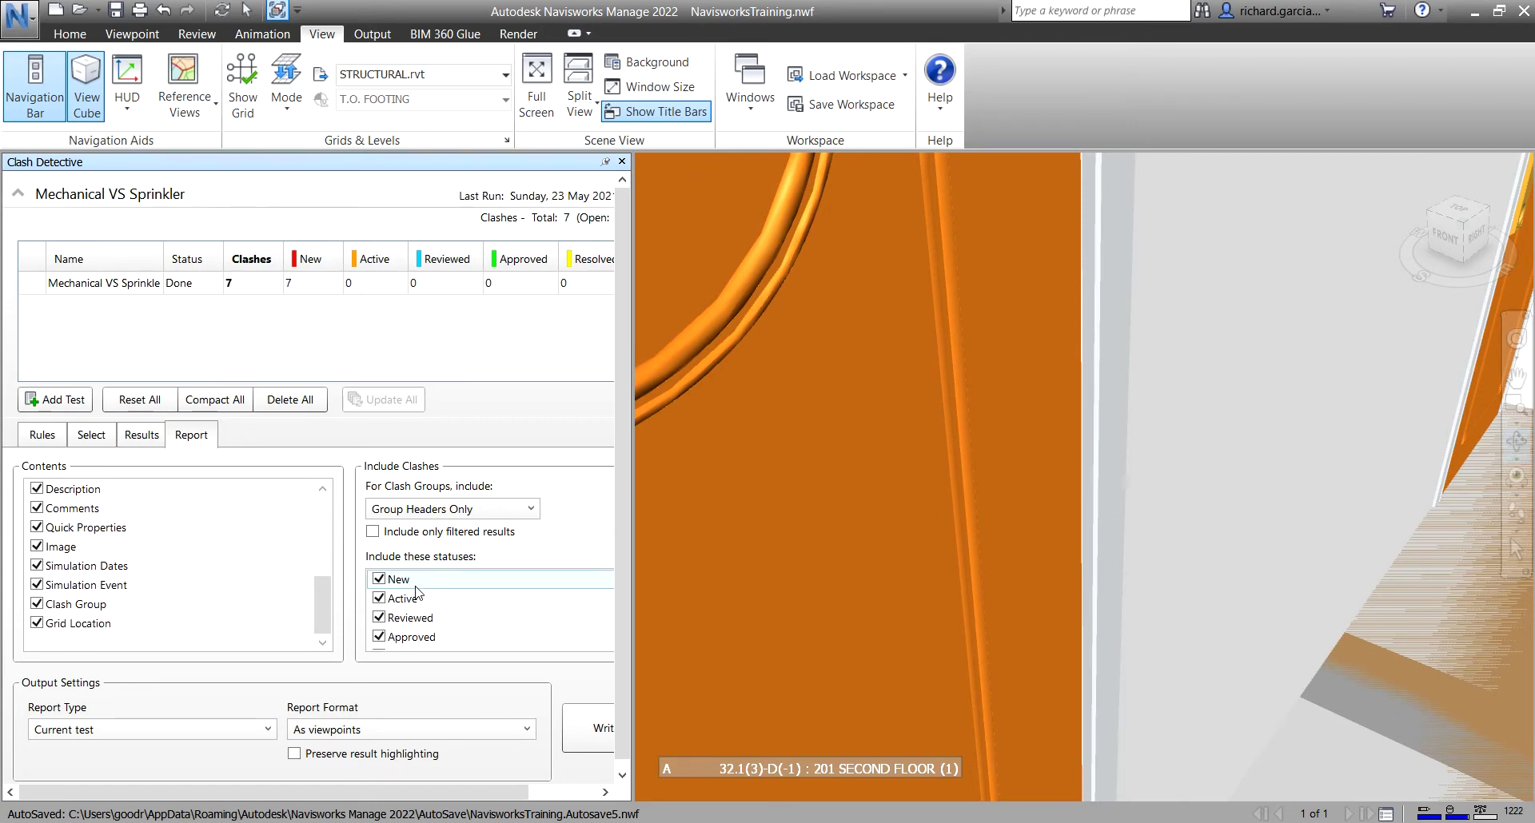
pyautogui.scroll(-1, 420, 599)
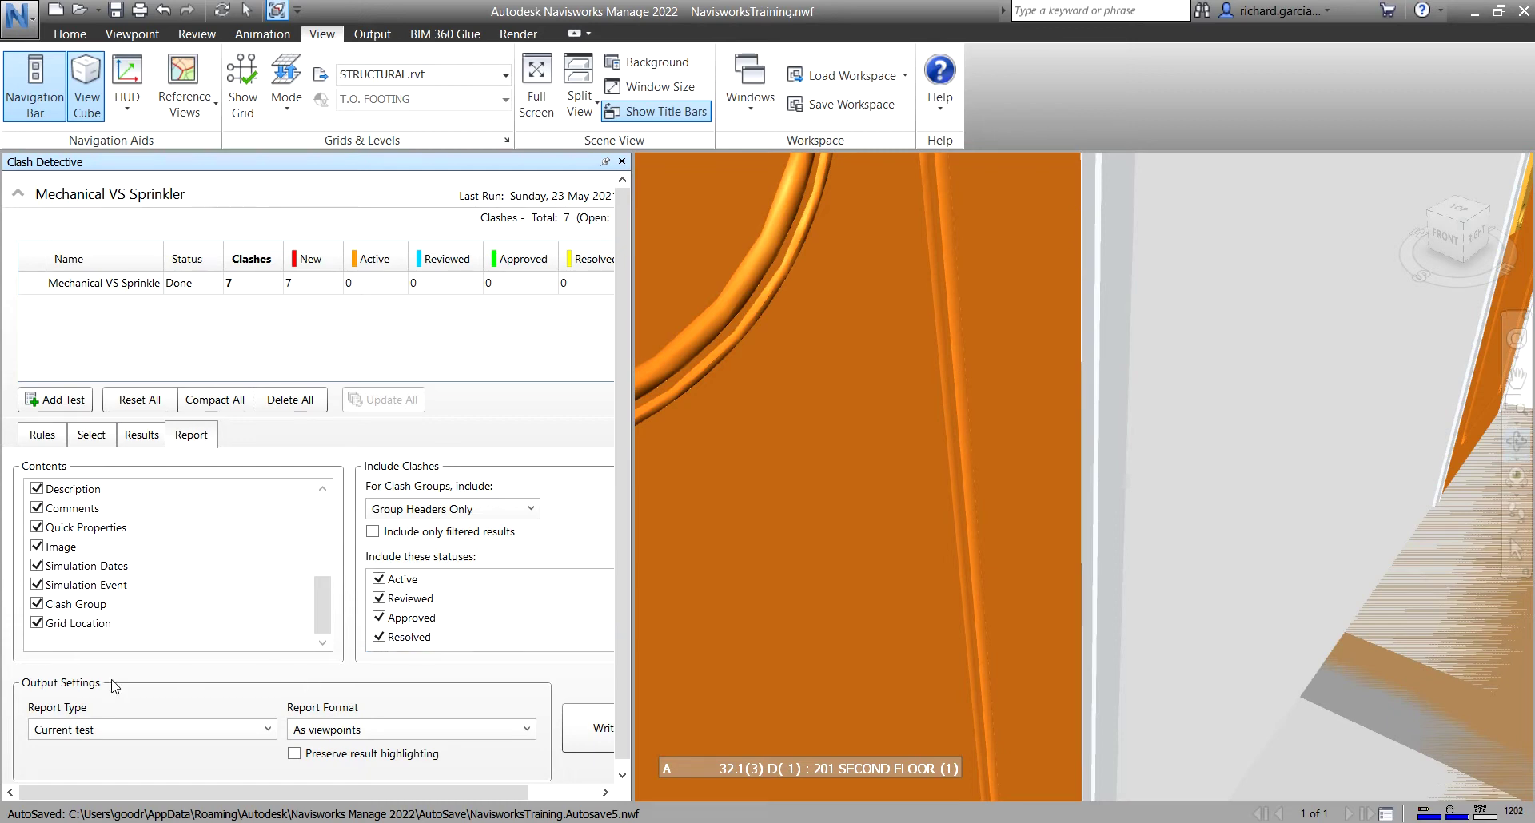
# Step: Examine the report type choices and the Preserve result highlighting option, keeping Current test as the report type
pyautogui.click(107, 731)
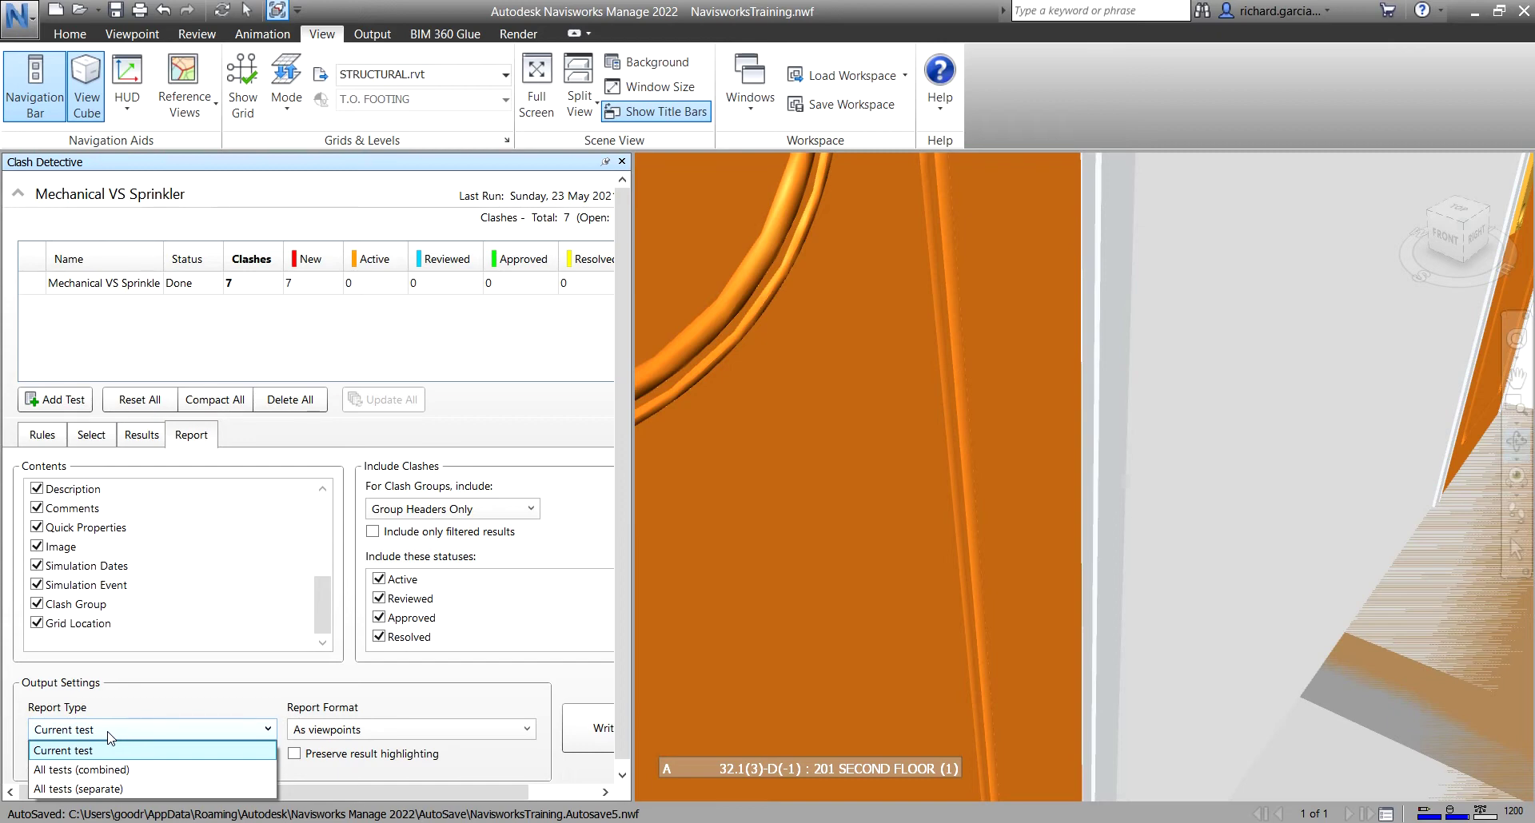
pyautogui.click(112, 772)
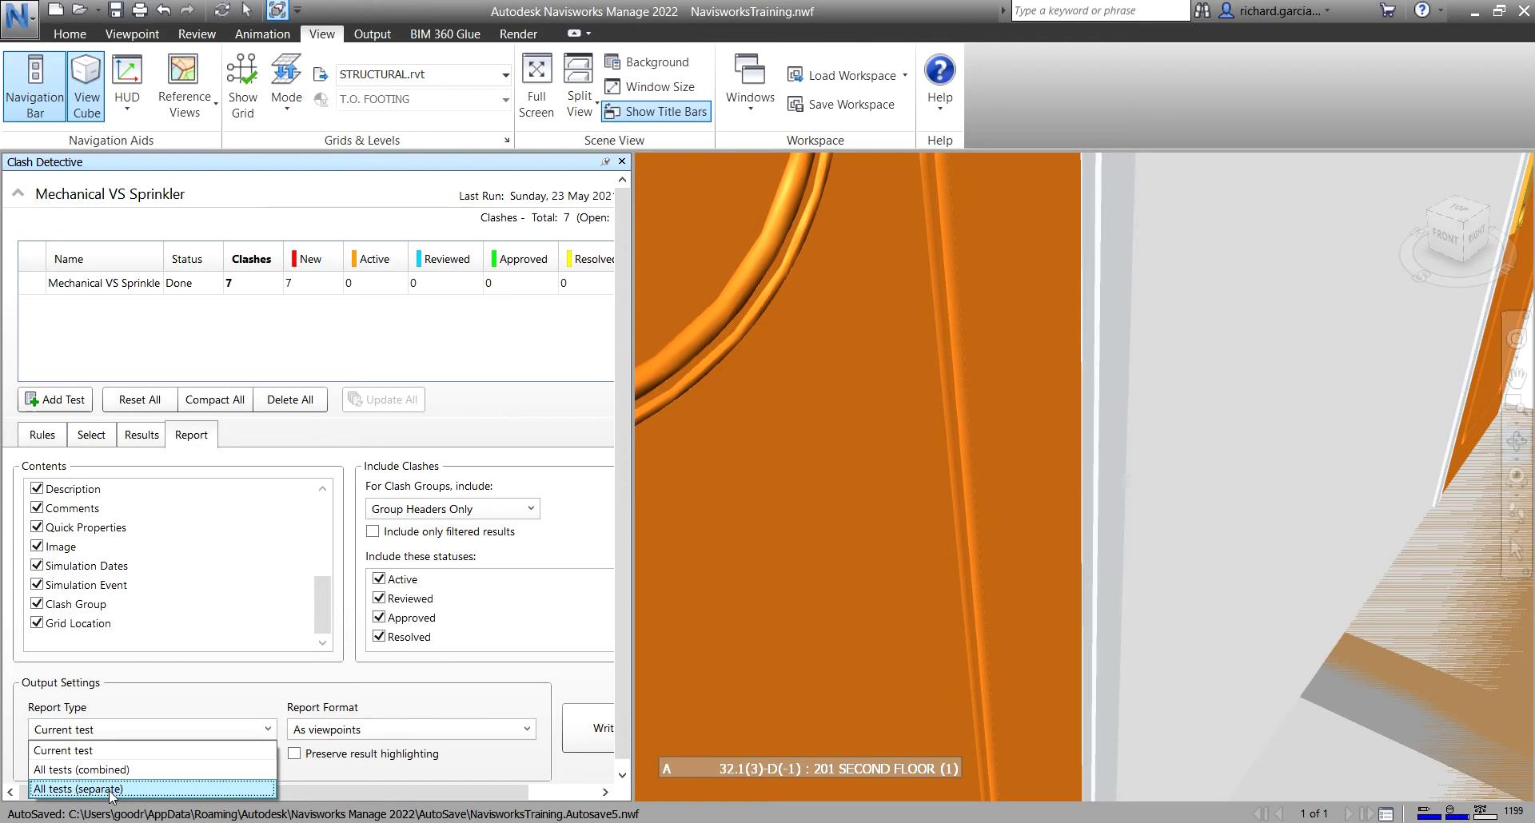
pyautogui.click(93, 751)
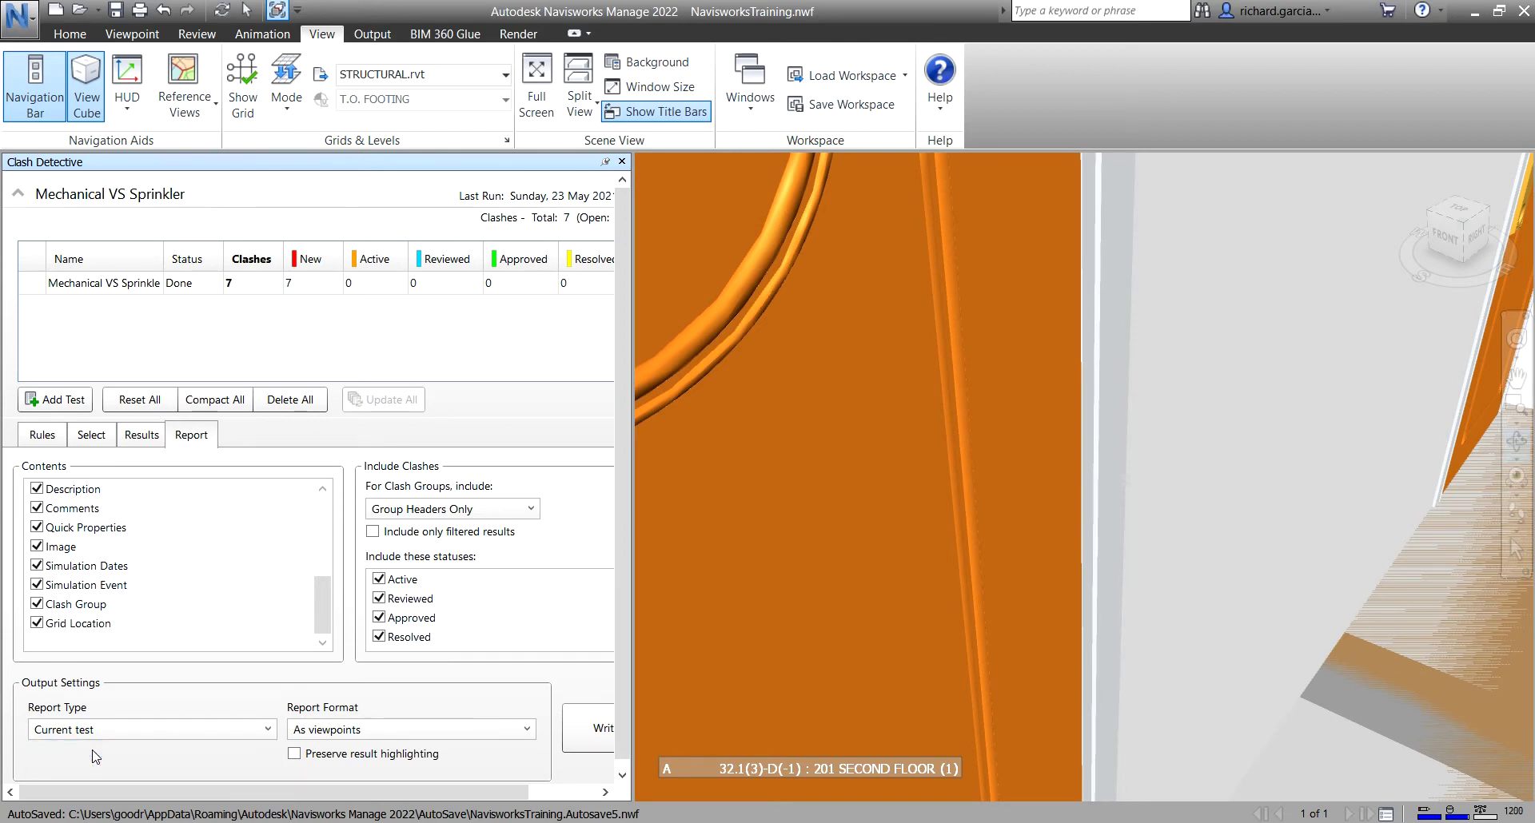
pyautogui.click(384, 721)
pyautogui.click(383, 730)
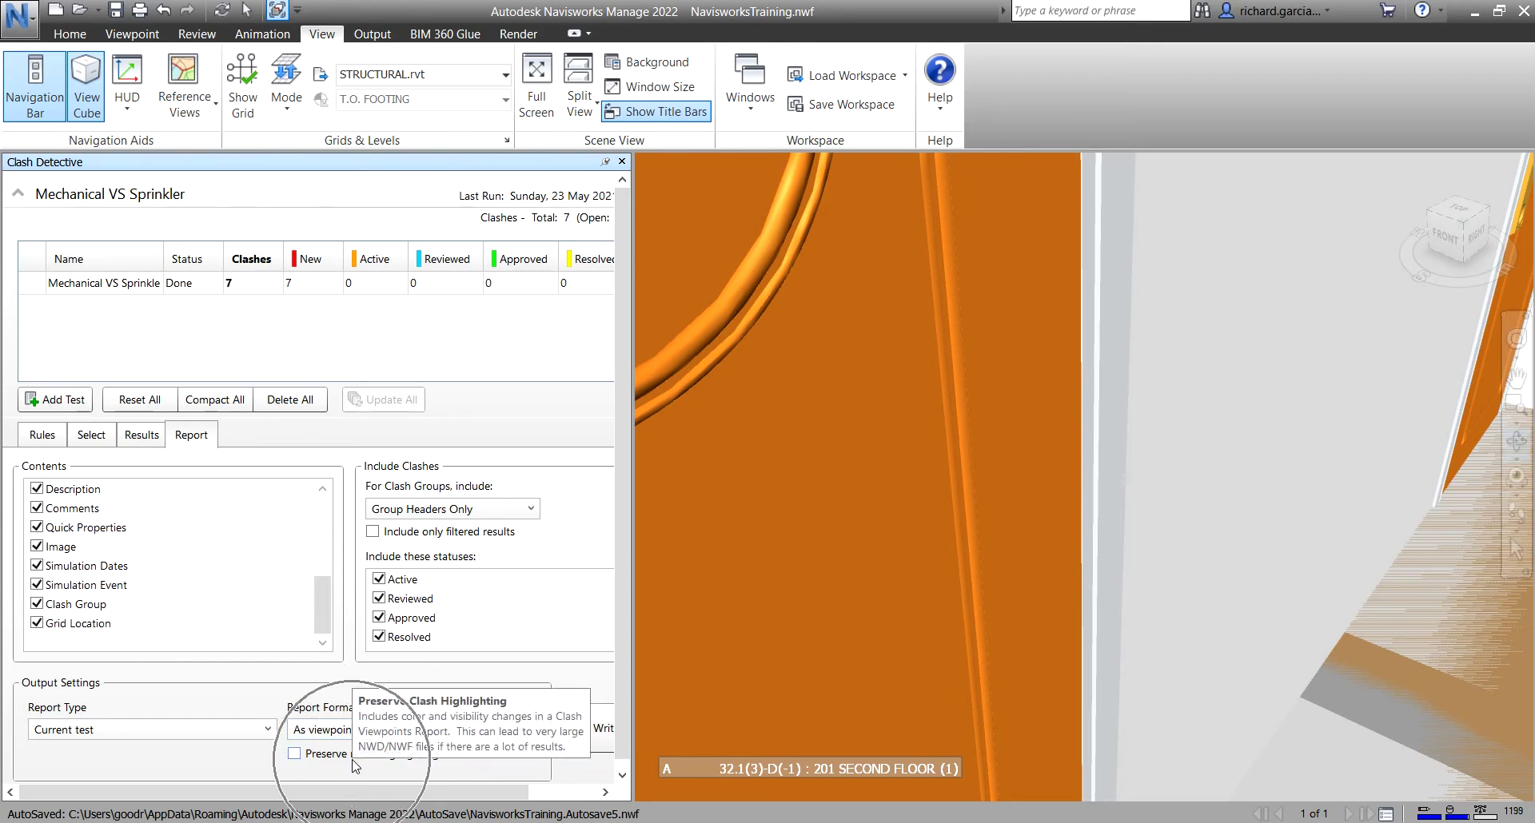
pyautogui.click(316, 768)
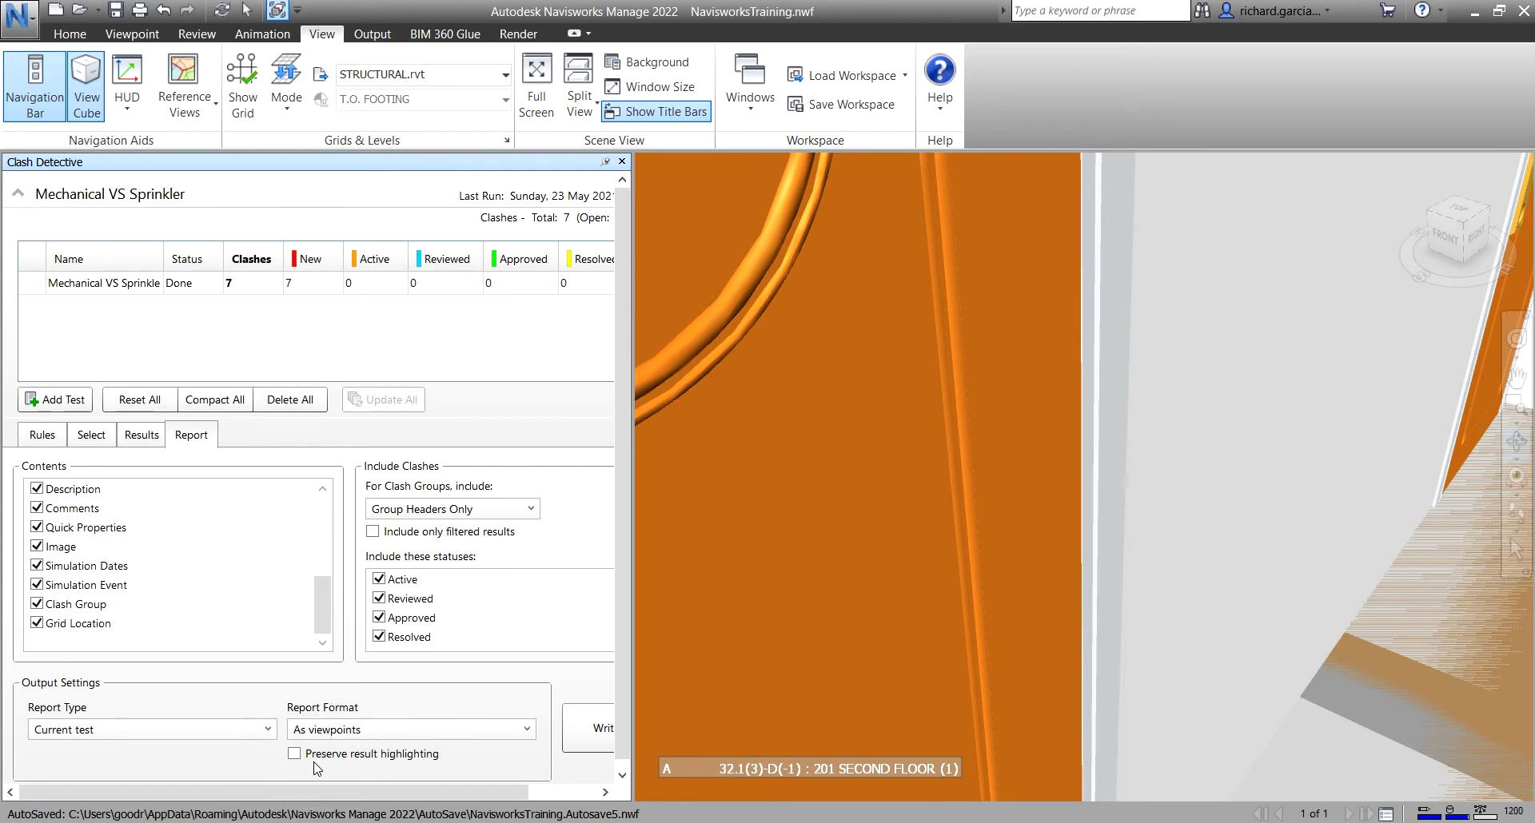
# Step: Try the XML, HTML and HTML (Tabular) report formats and return the format to As viewpoints
pyautogui.click(329, 730)
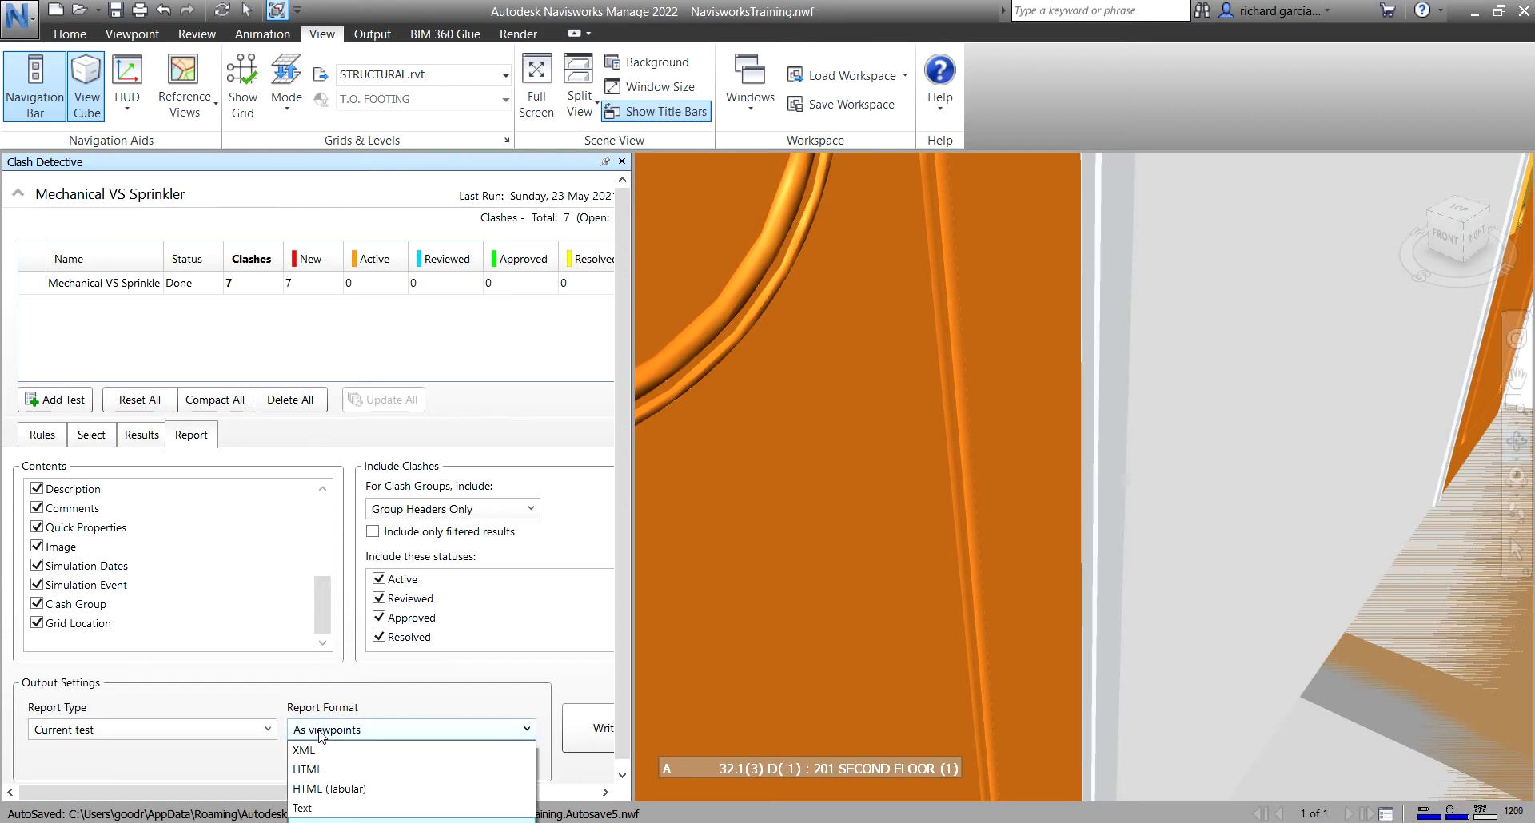
pyautogui.click(356, 747)
pyautogui.click(361, 730)
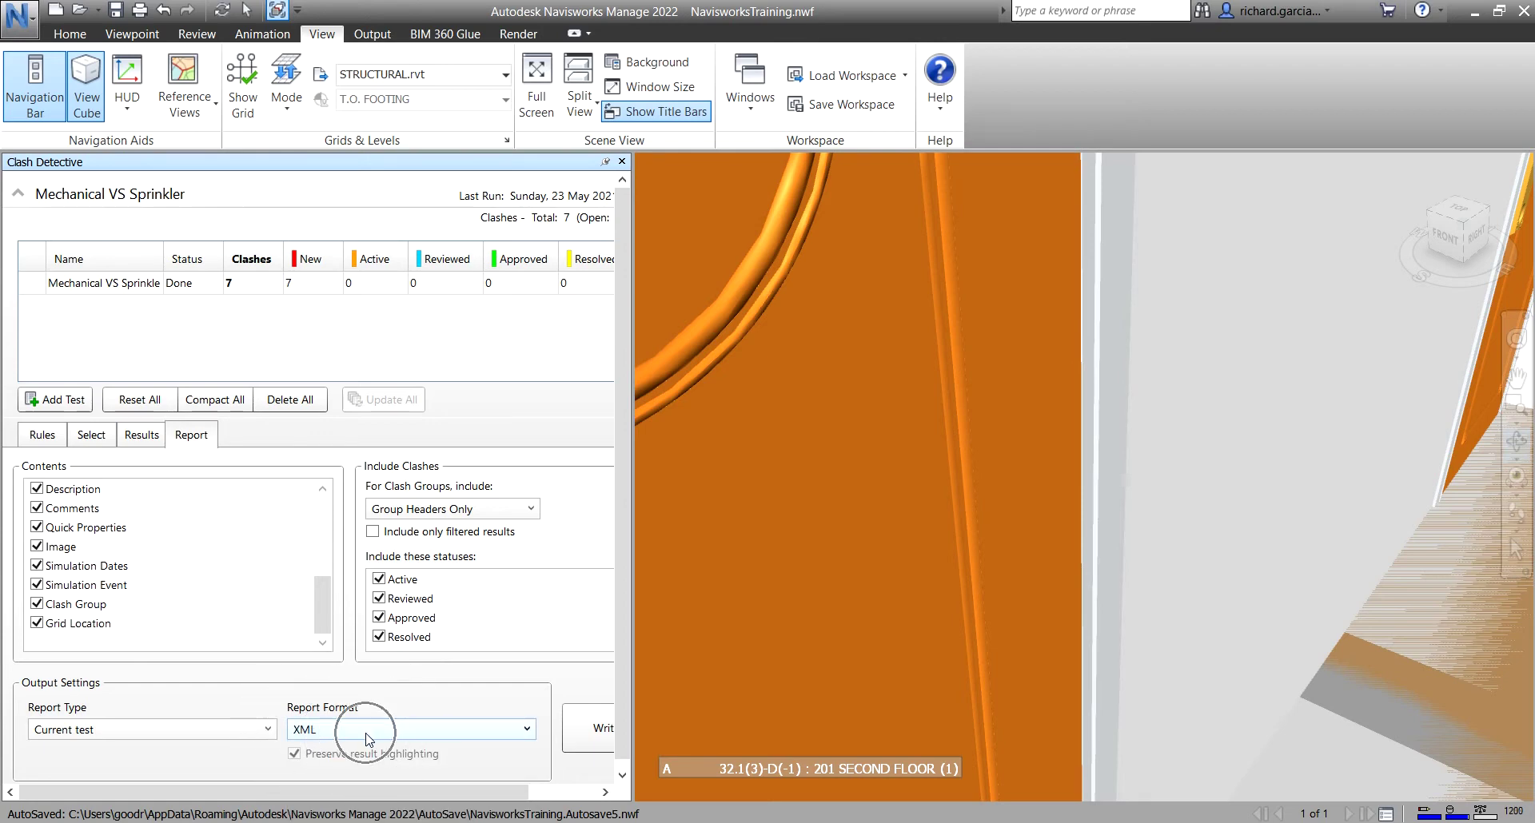
pyautogui.click(345, 770)
pyautogui.click(364, 730)
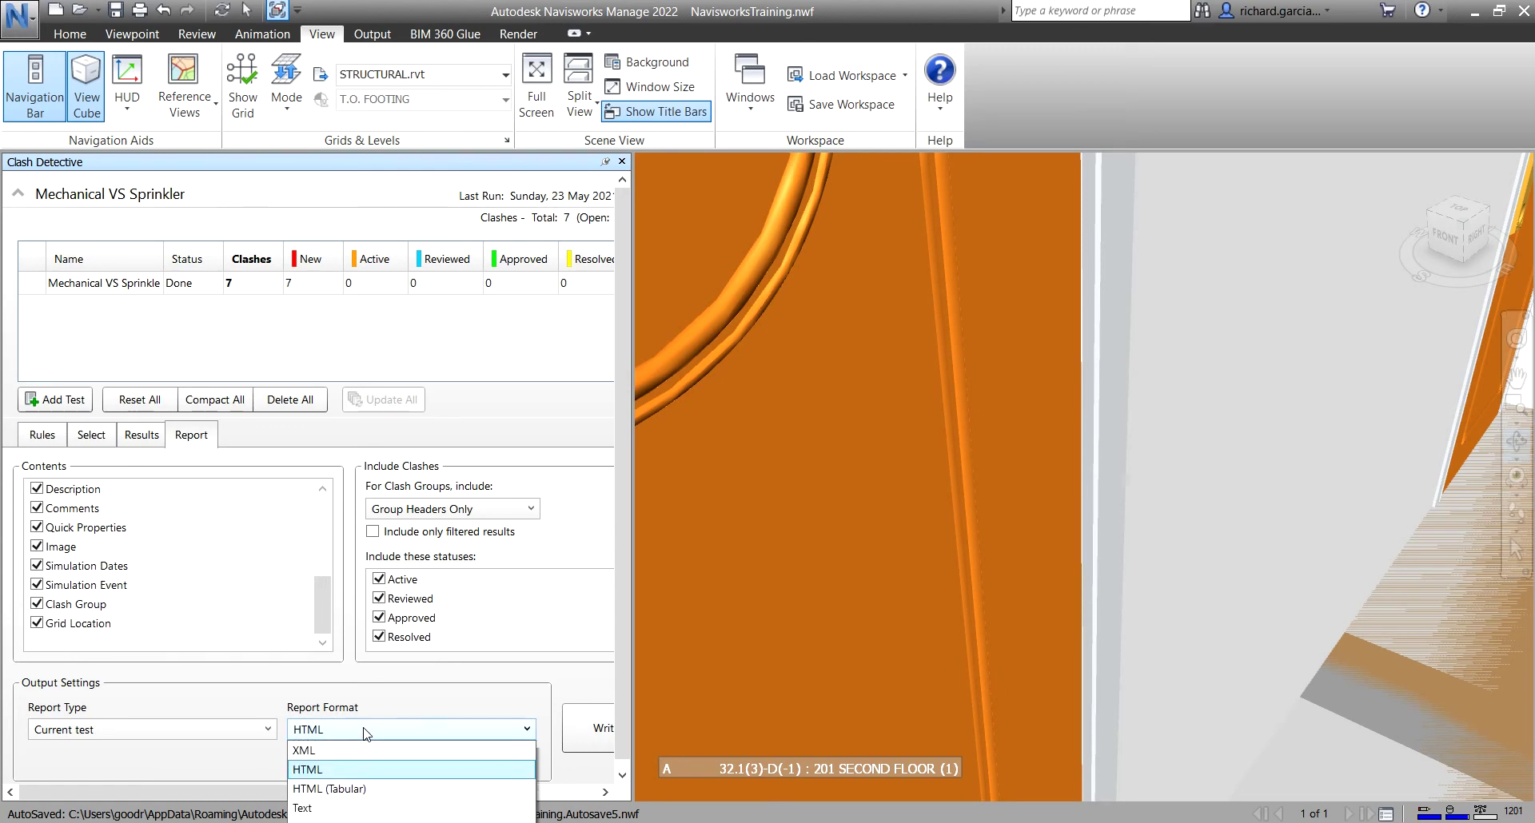
pyautogui.click(353, 790)
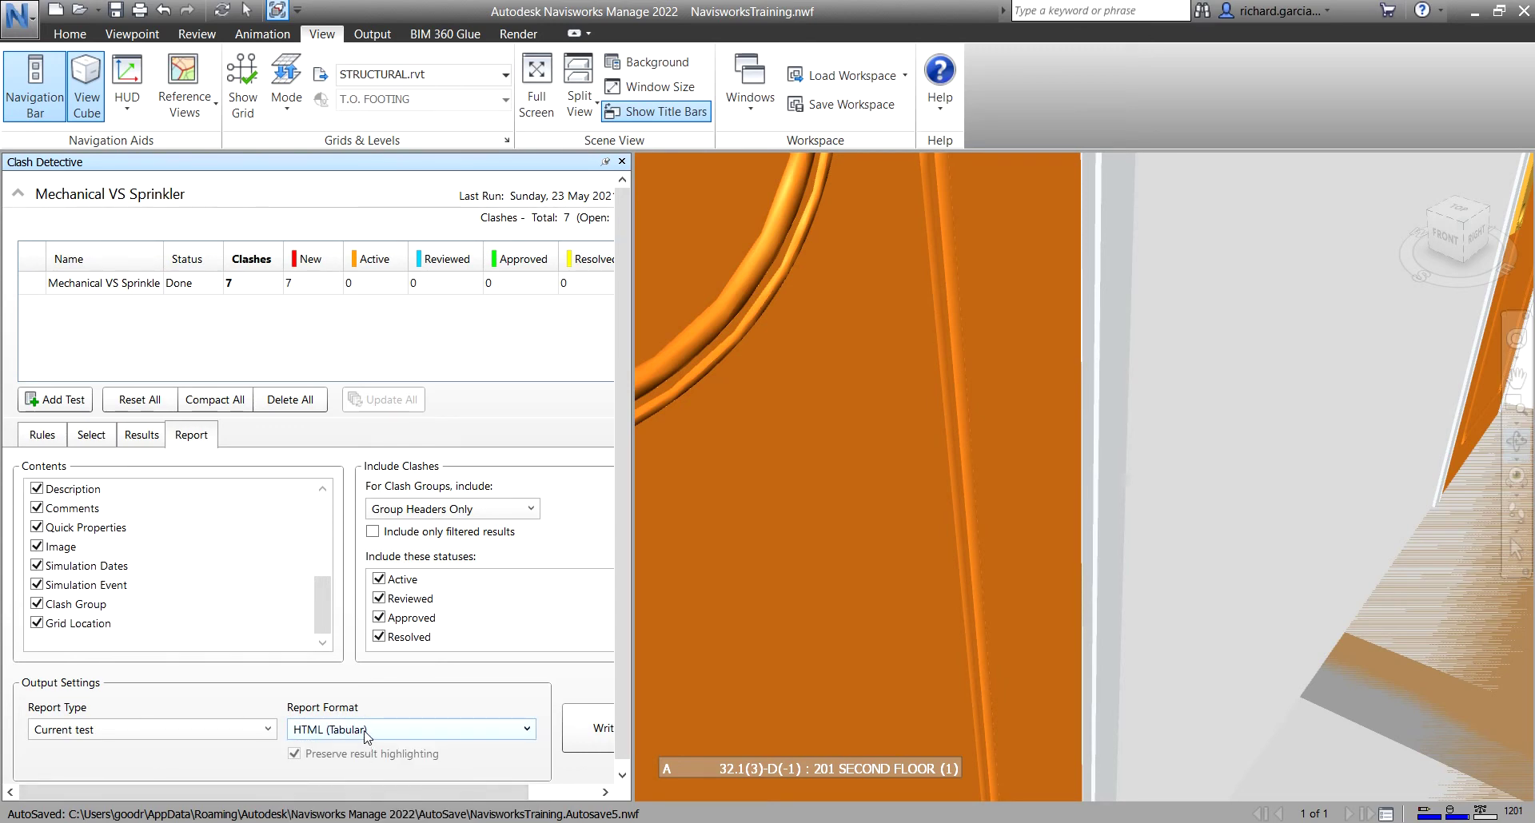
pyautogui.click(334, 734)
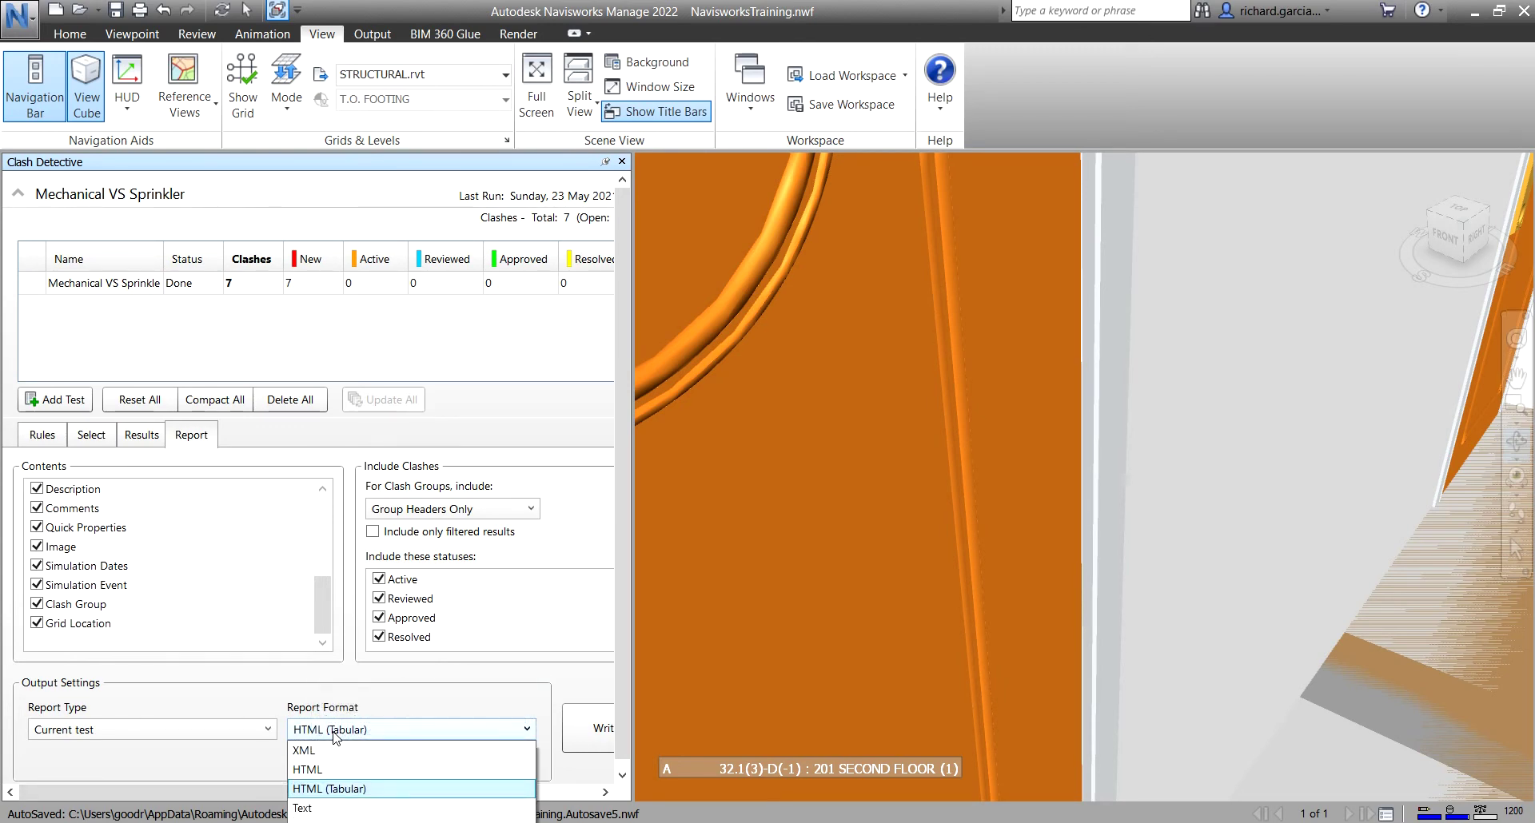
pyautogui.scroll(-1, 341, 811)
pyautogui.click(341, 809)
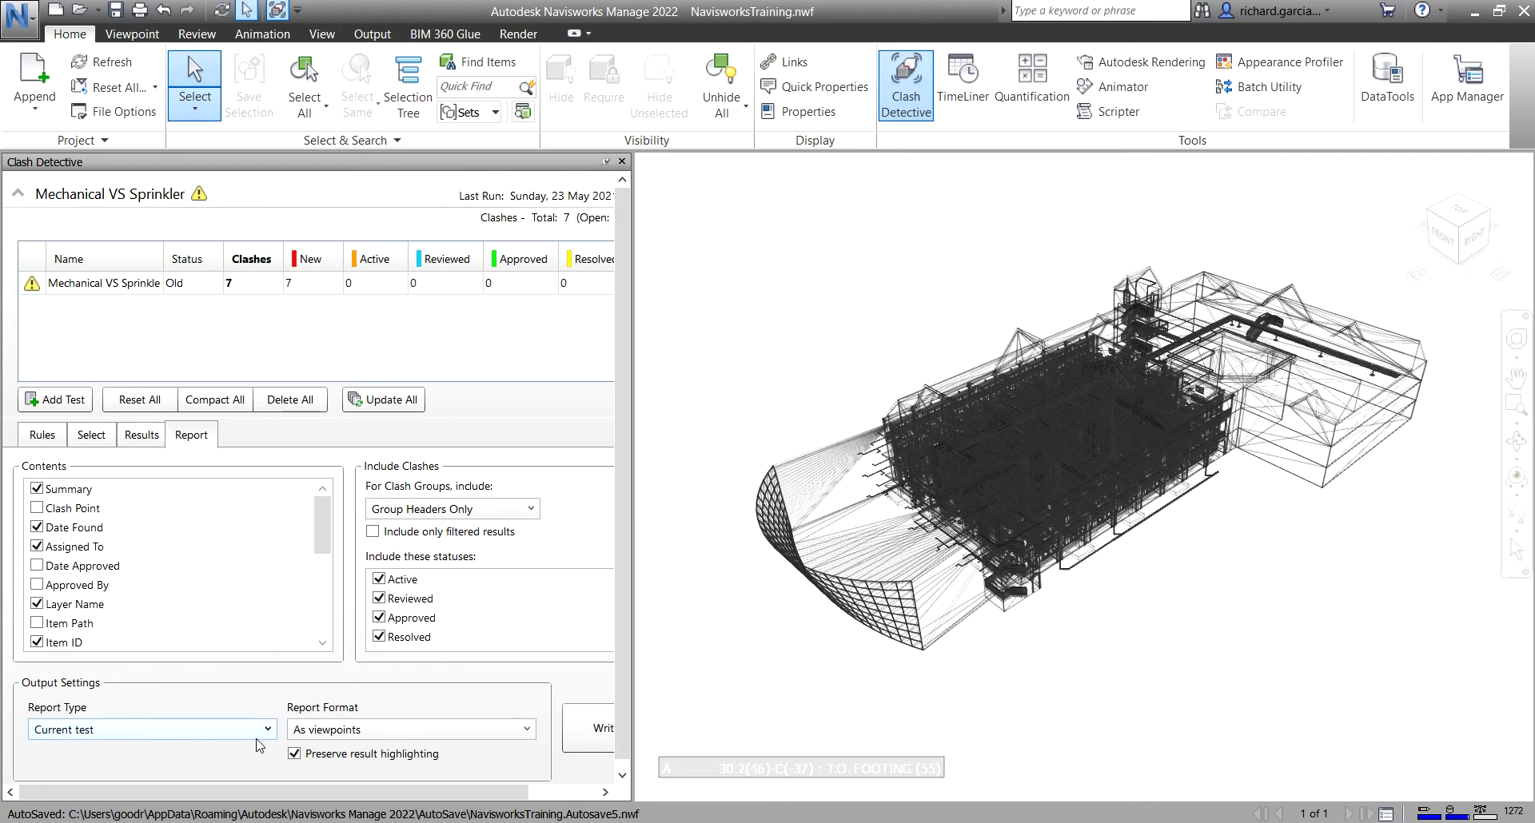
# Step: Write the Mechanical VS Sprinkler clash report as viewpoints with result highlighting preserved
pyautogui.click(365, 733)
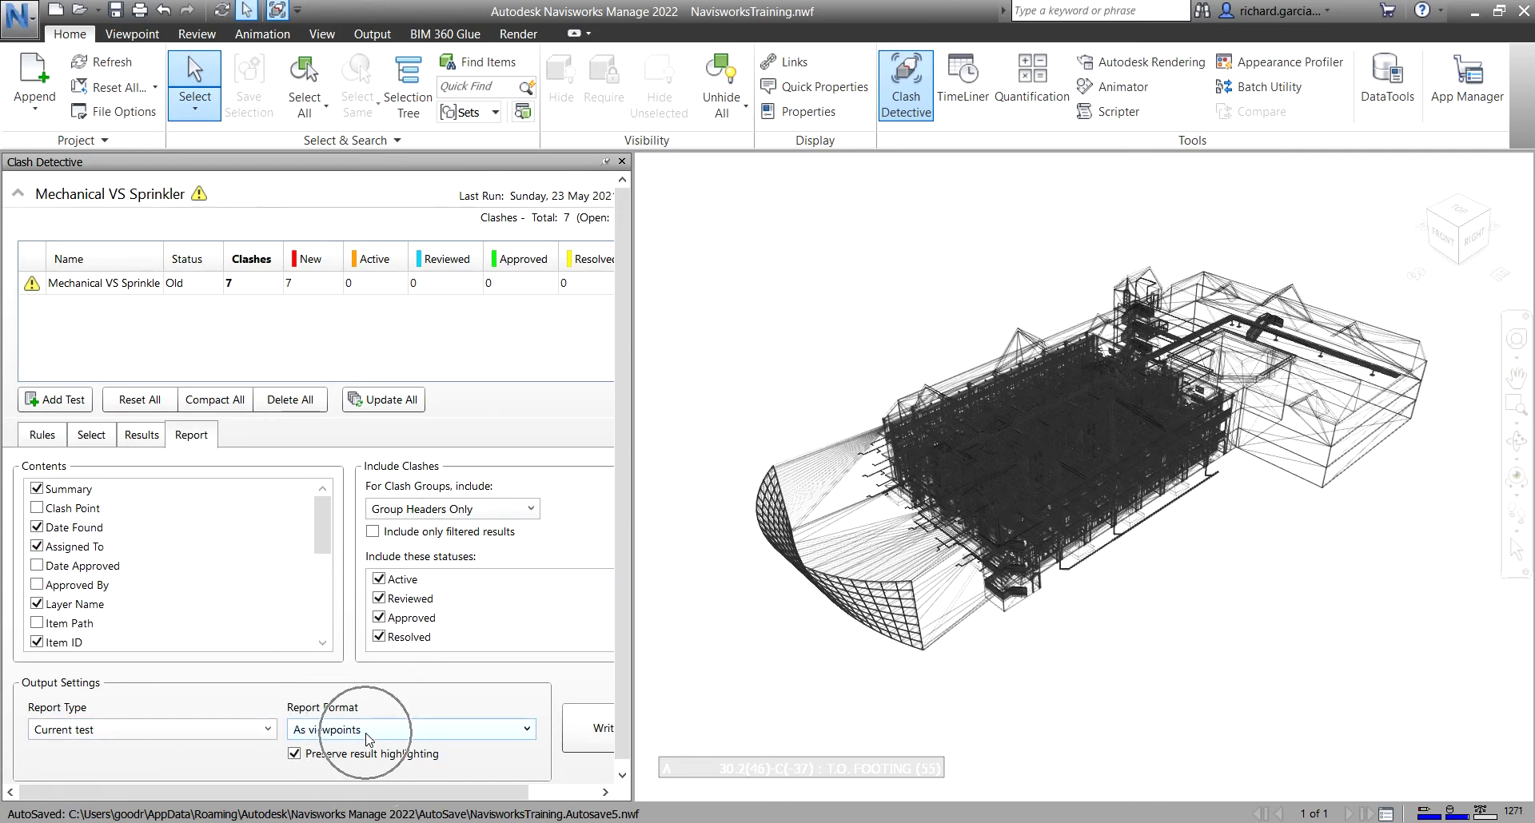
pyautogui.click(582, 733)
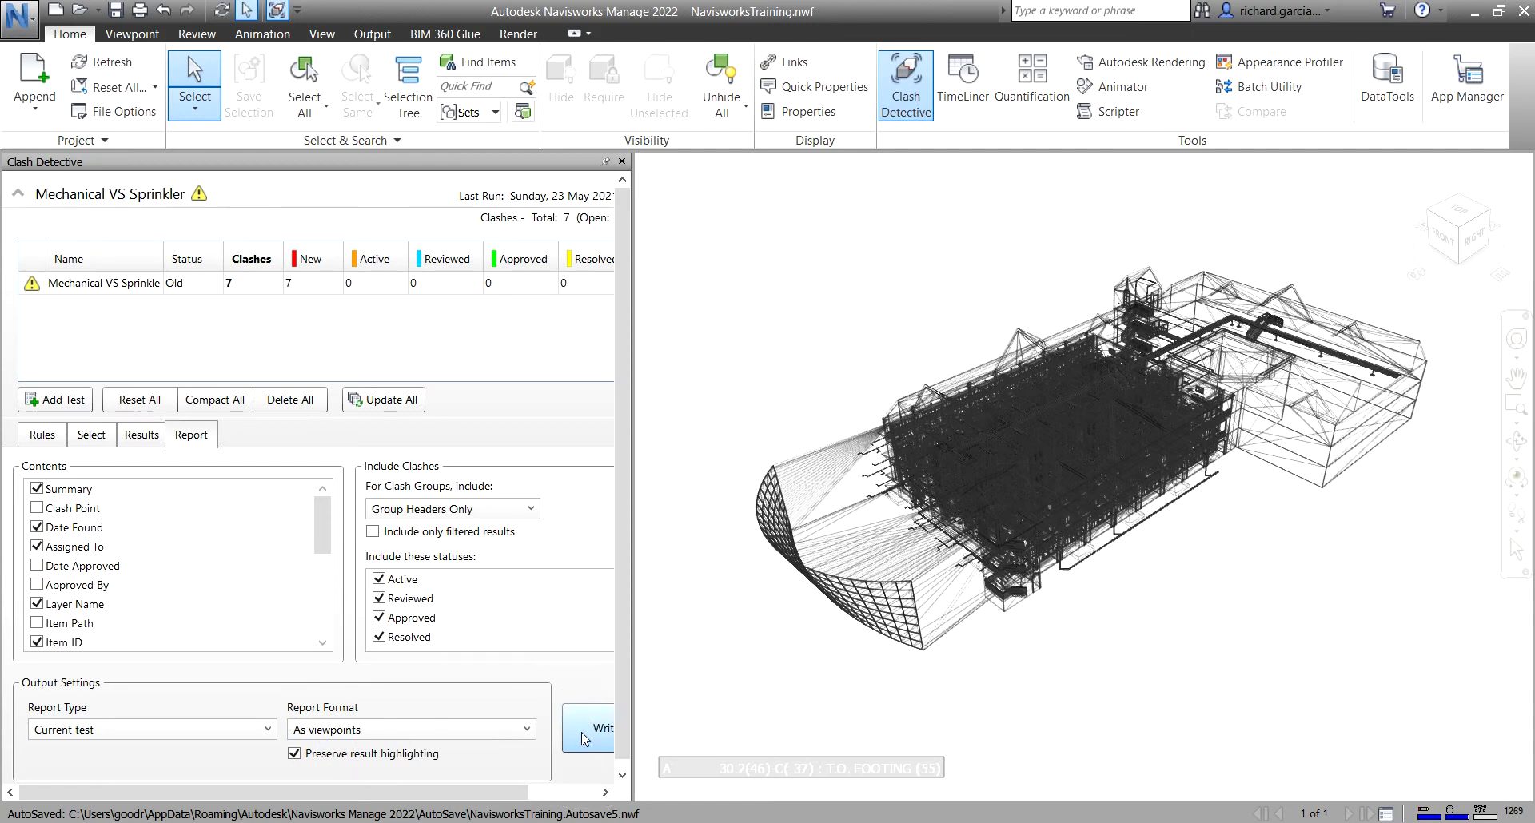
pyautogui.click(33, 287)
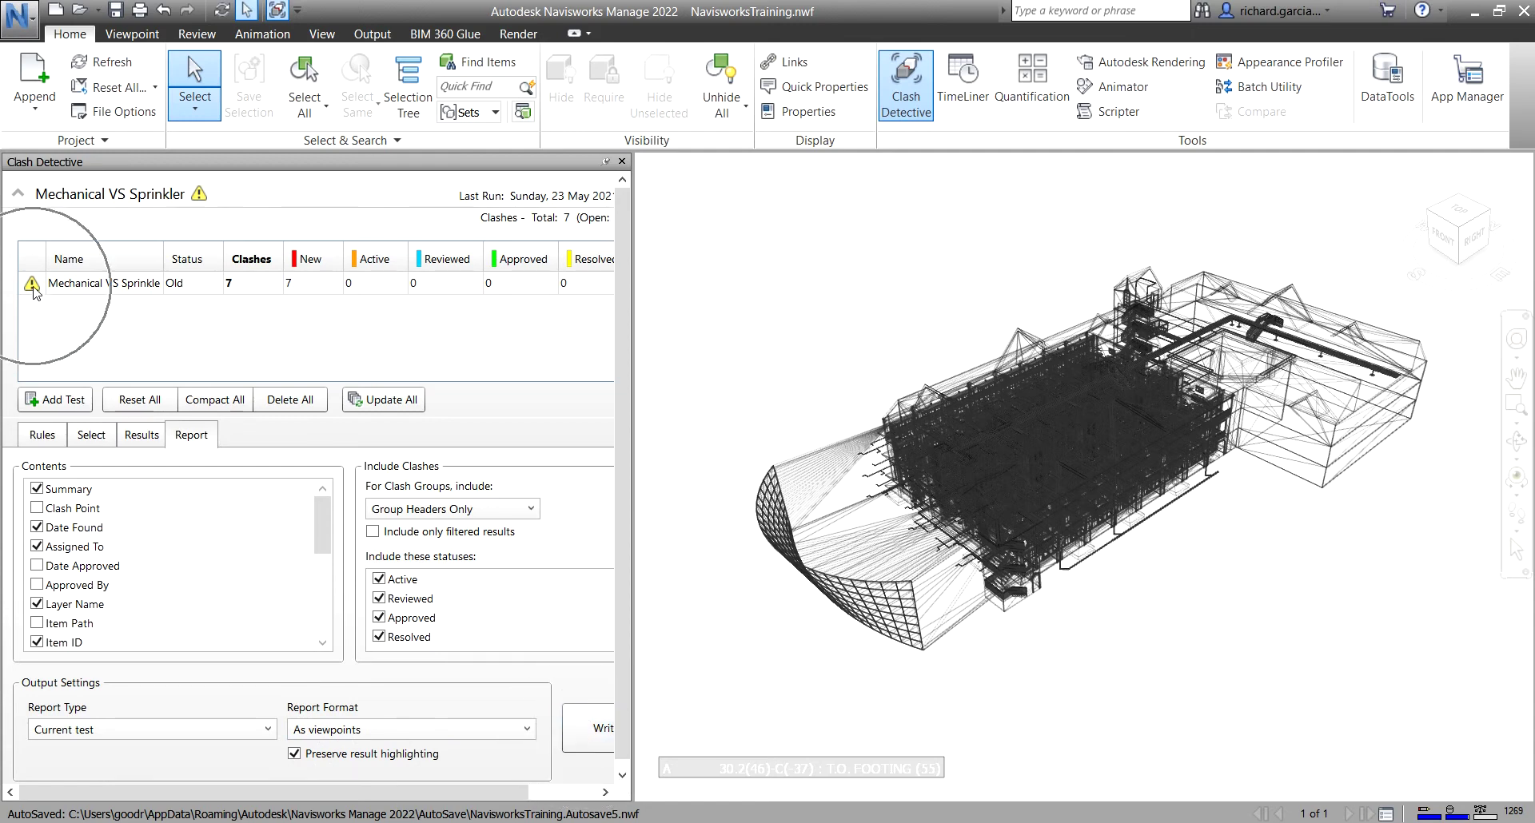
pyautogui.click(33, 288)
pyautogui.click(34, 288)
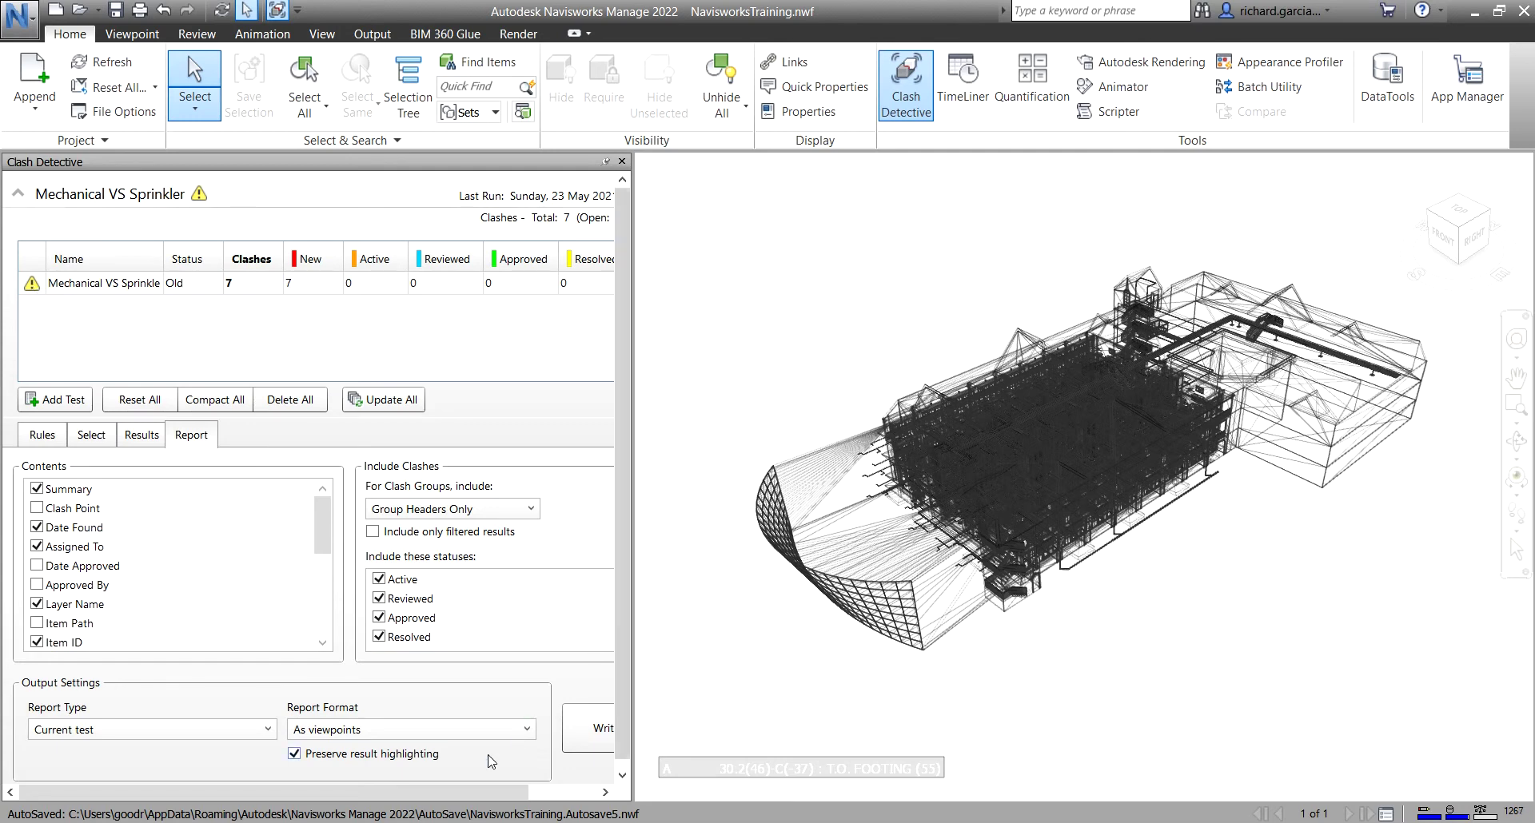
pyautogui.moveTo(474, 791); pyautogui.dragTo(475, 797)
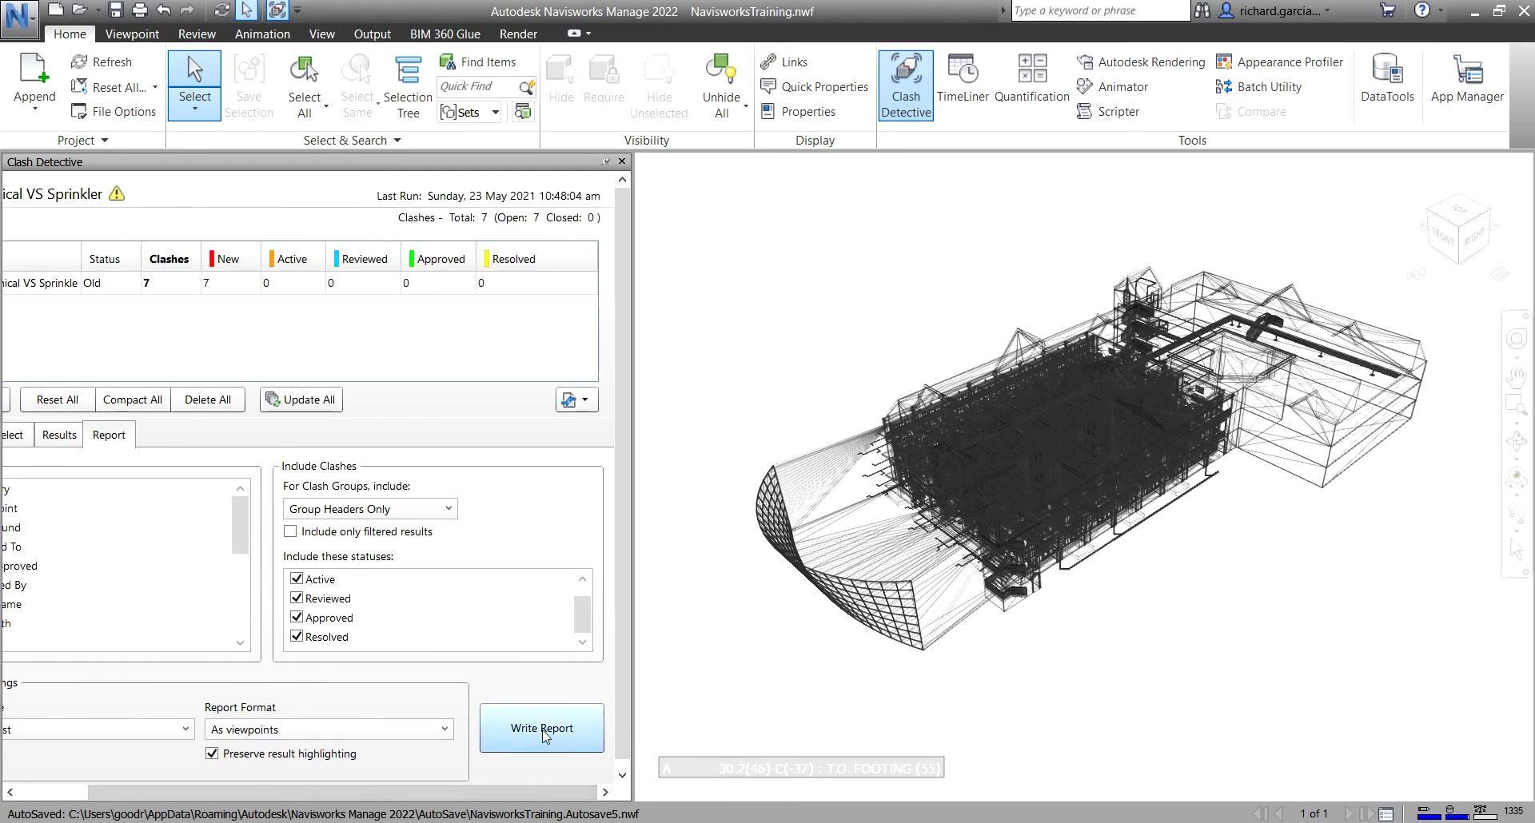
pyautogui.click(542, 734)
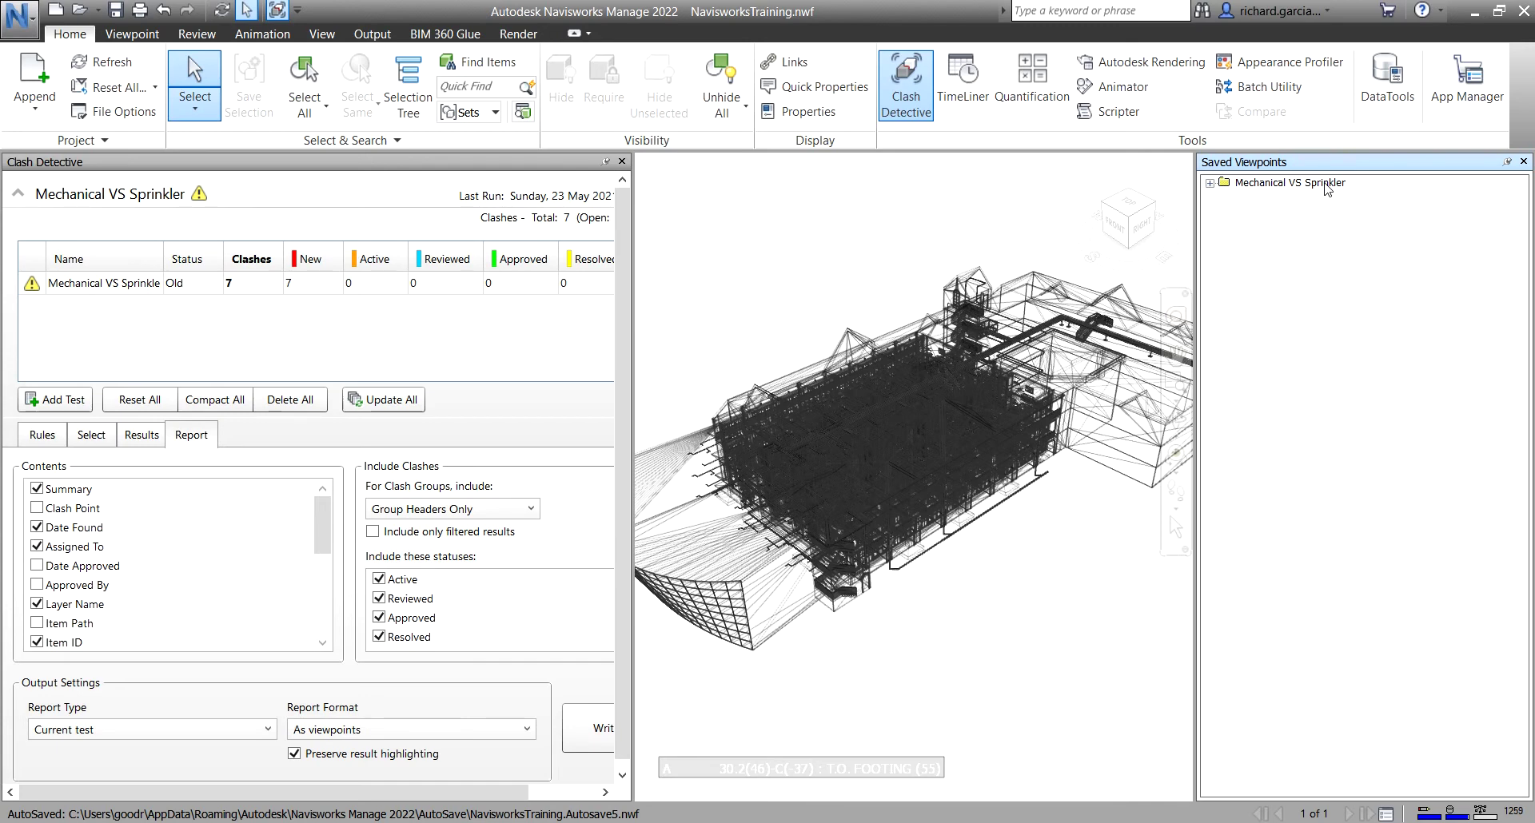
# Step: Expand the Mechanical VS Sprinkler viewpoint folder and inspect the Reset Appearance and Sprinkler Team A - Overview viewpoints
pyautogui.click(1210, 184)
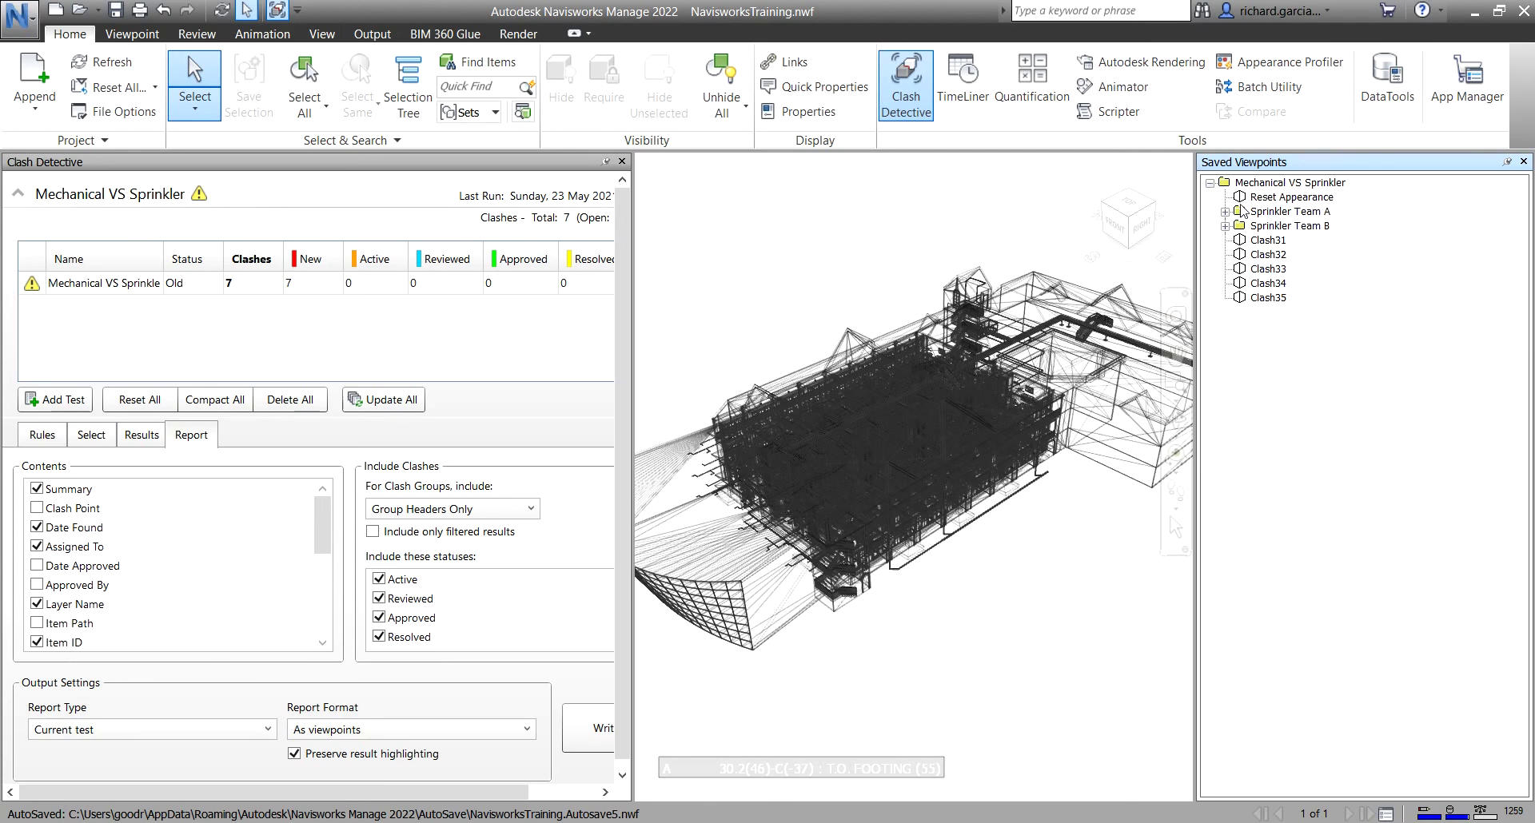
pyautogui.click(1266, 198)
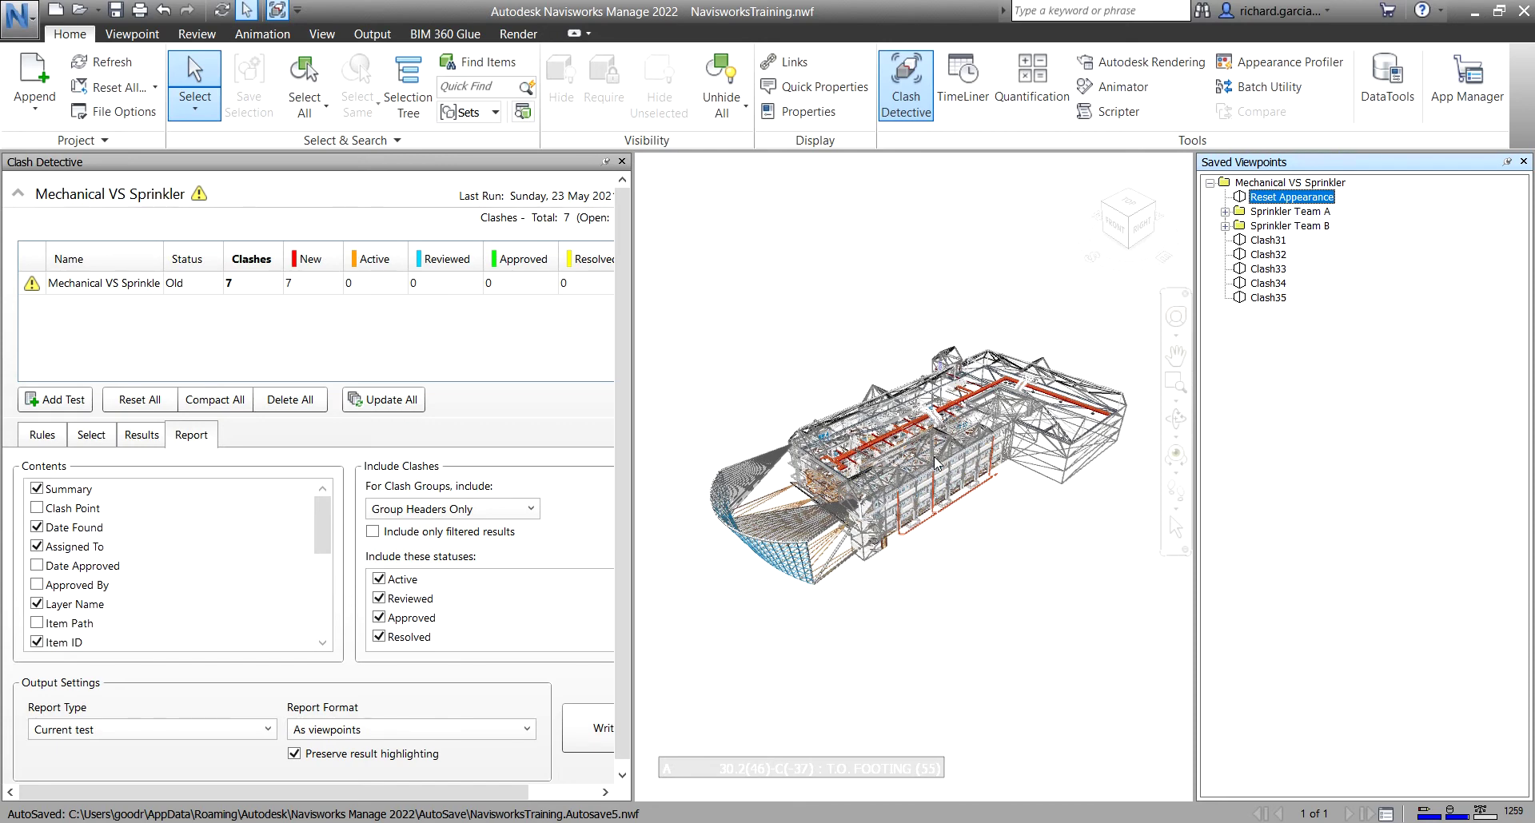
pyautogui.click(1261, 216)
pyautogui.click(1276, 244)
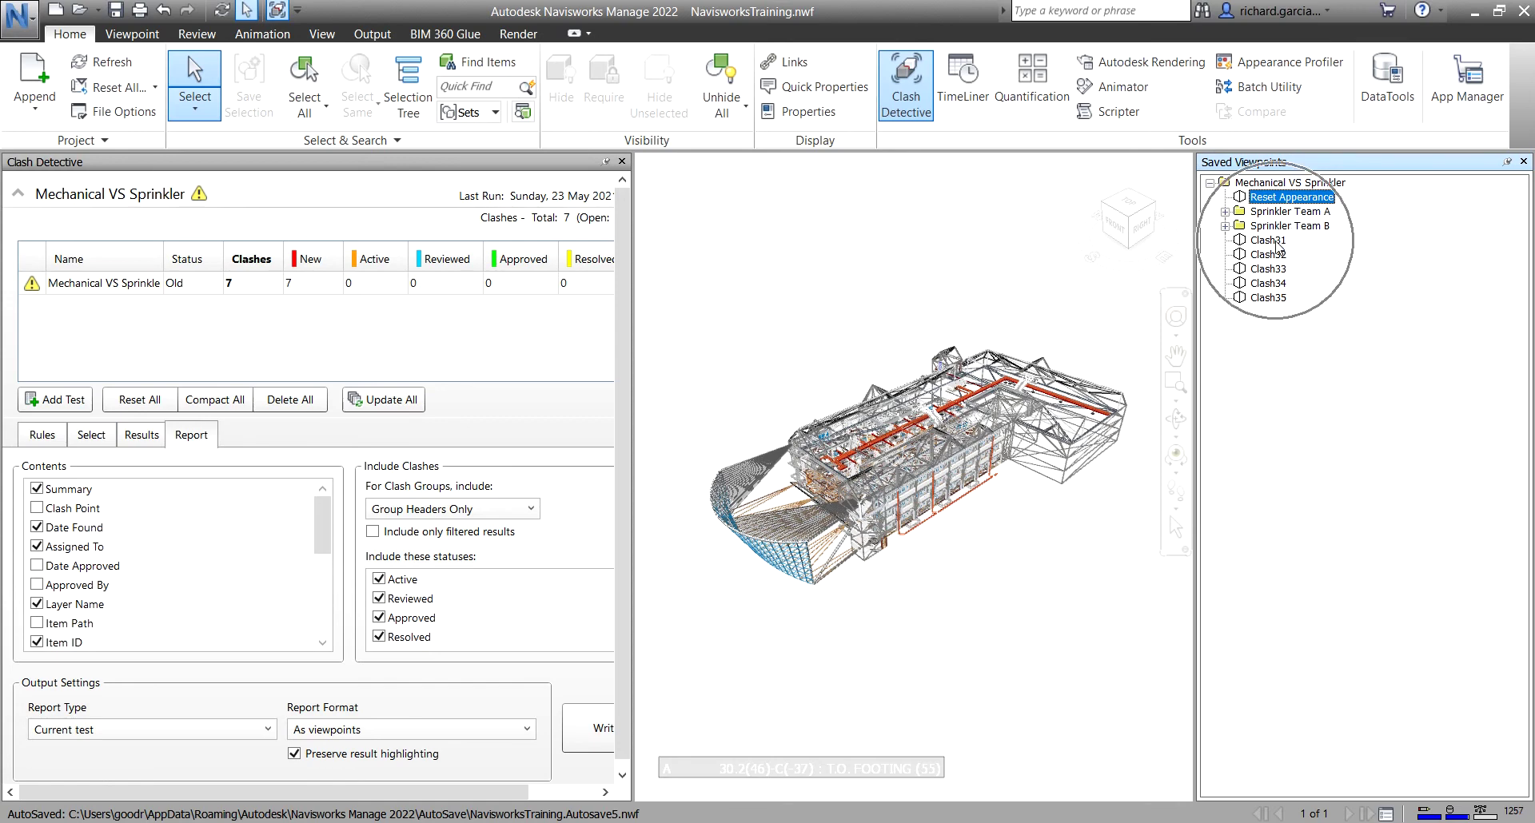
pyautogui.click(1225, 213)
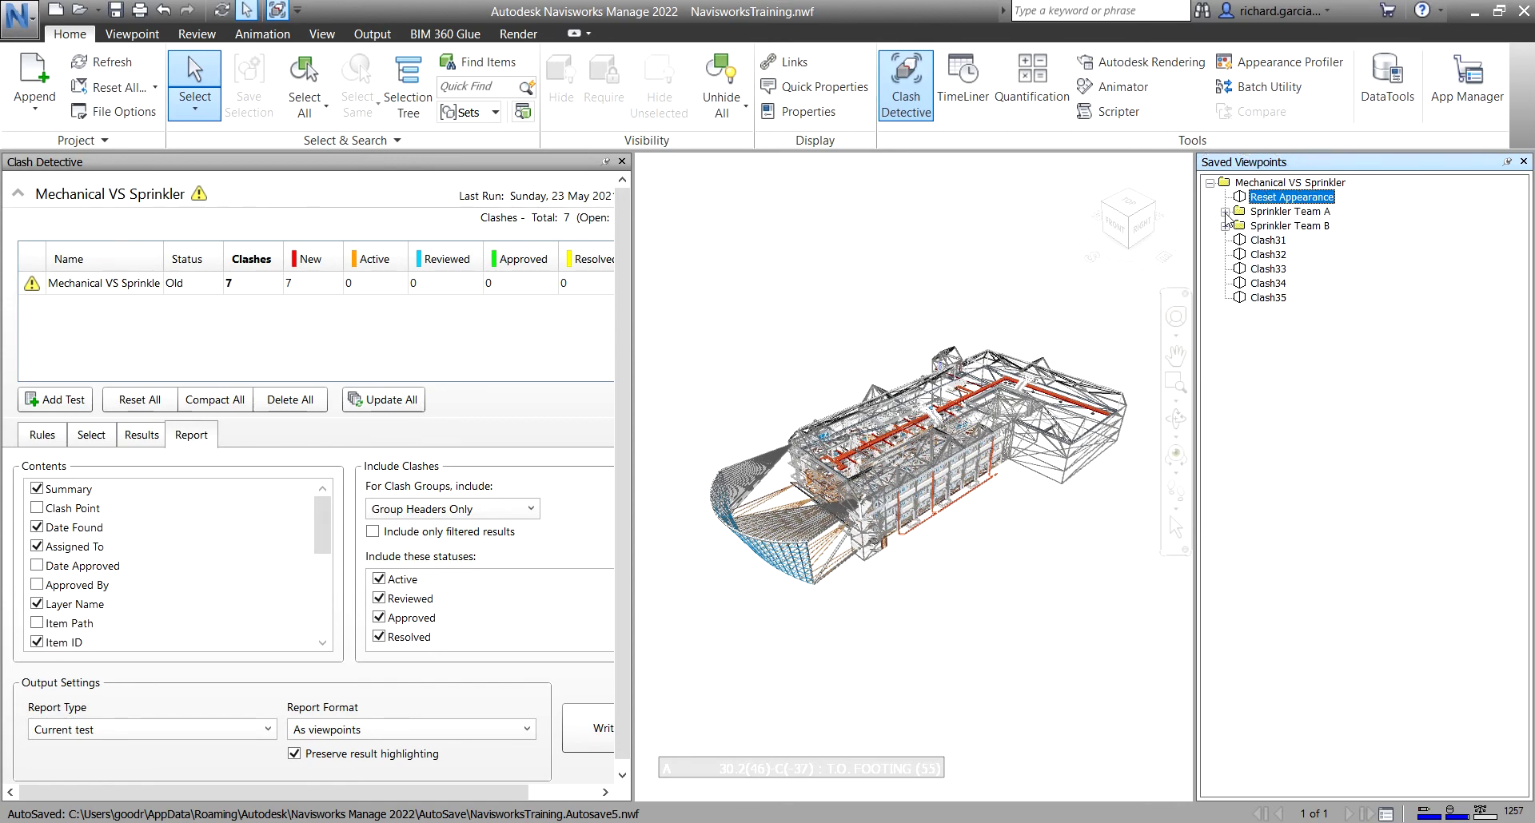
pyautogui.click(1287, 228)
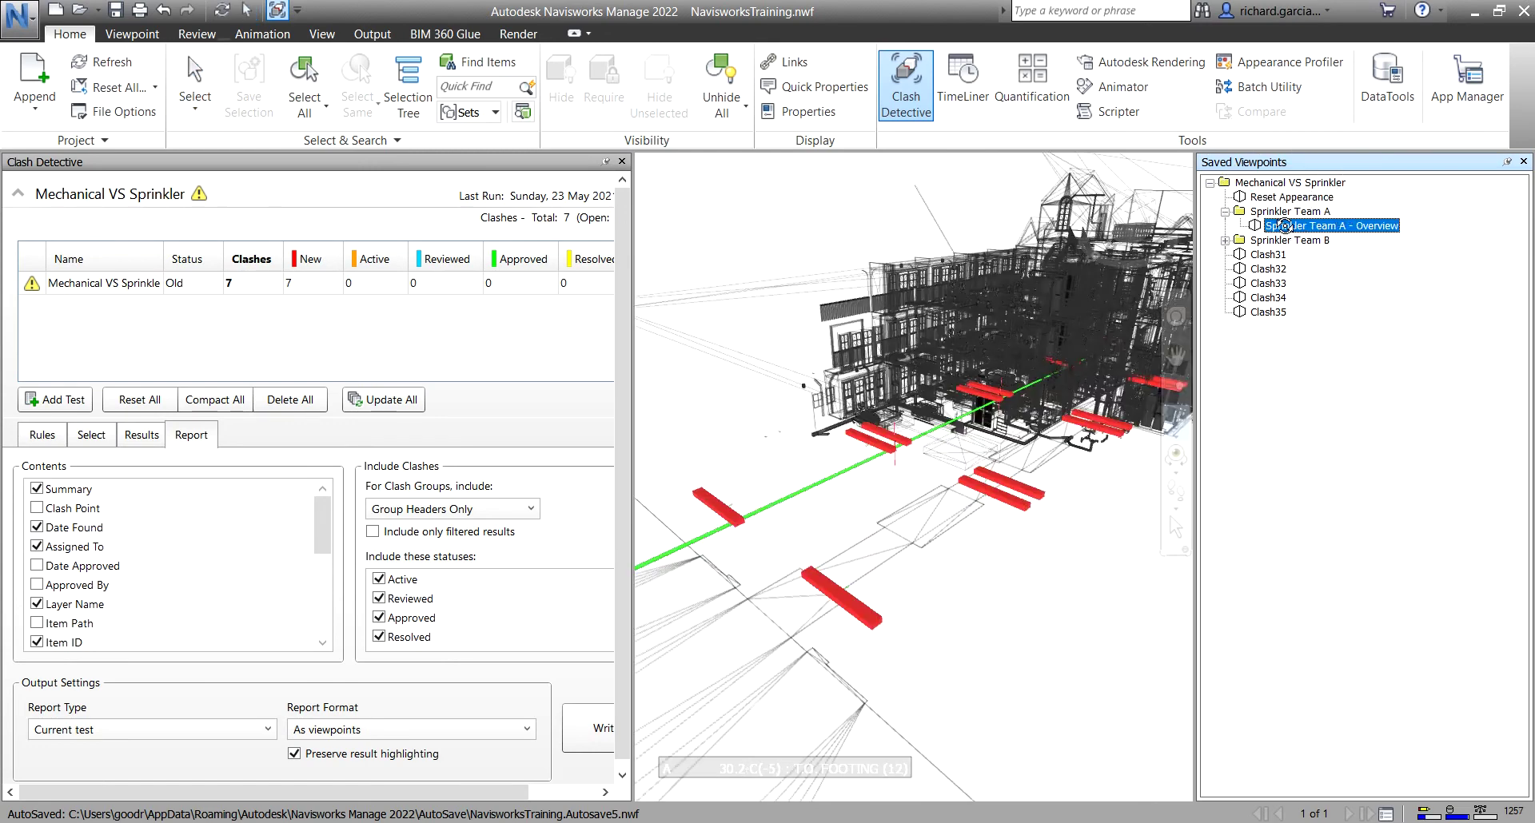
pyautogui.moveTo(916, 483); pyautogui.dragTo(925, 436)
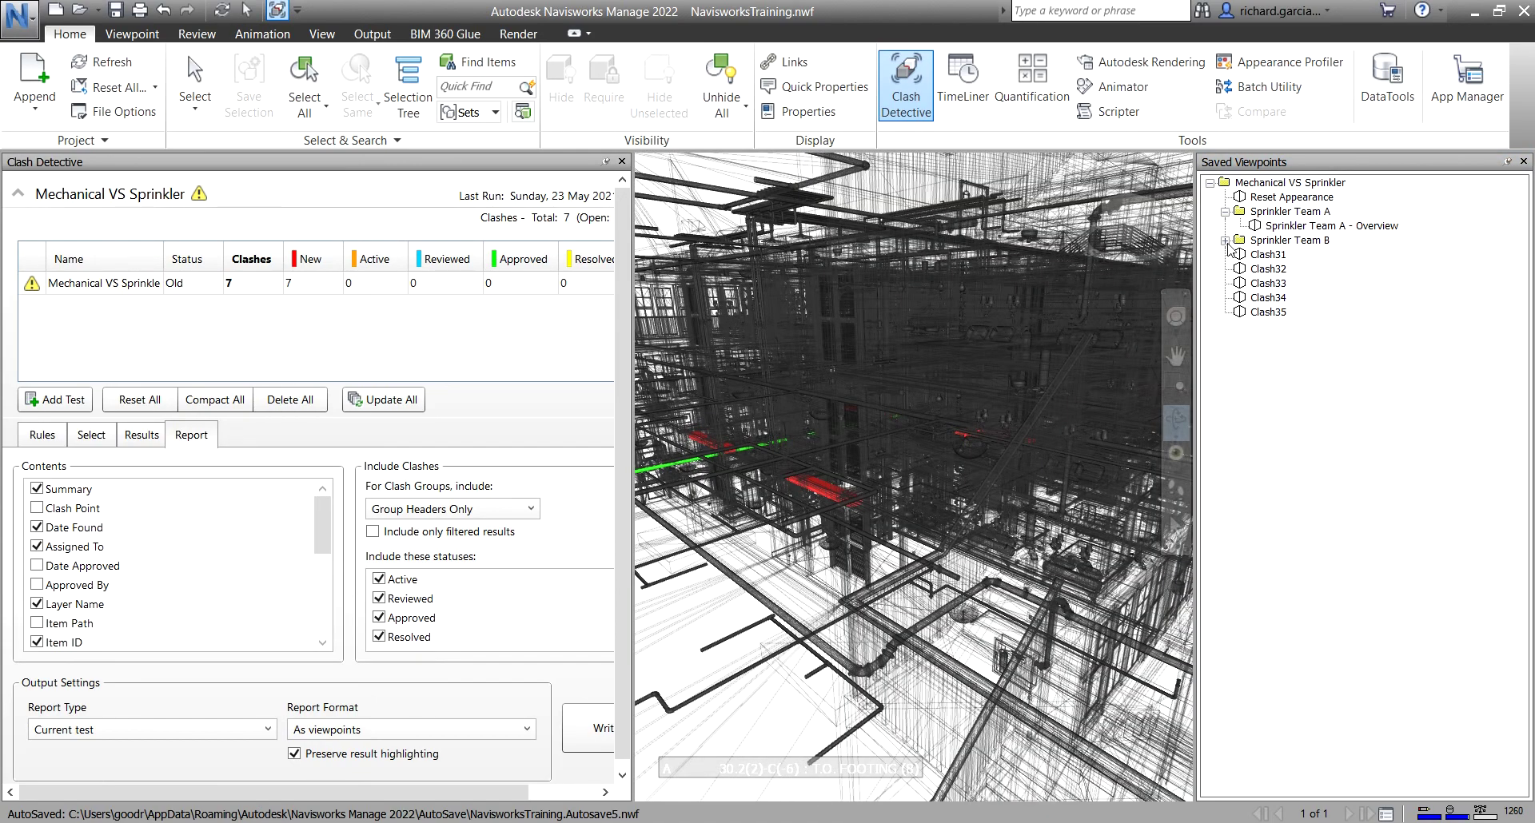
# Step: Inspect the Sprinkler Team B - Overview viewpoint and the individual viewpoints Clash31 to Clash33
pyautogui.doubleClick(1280, 243)
pyautogui.click(1290, 254)
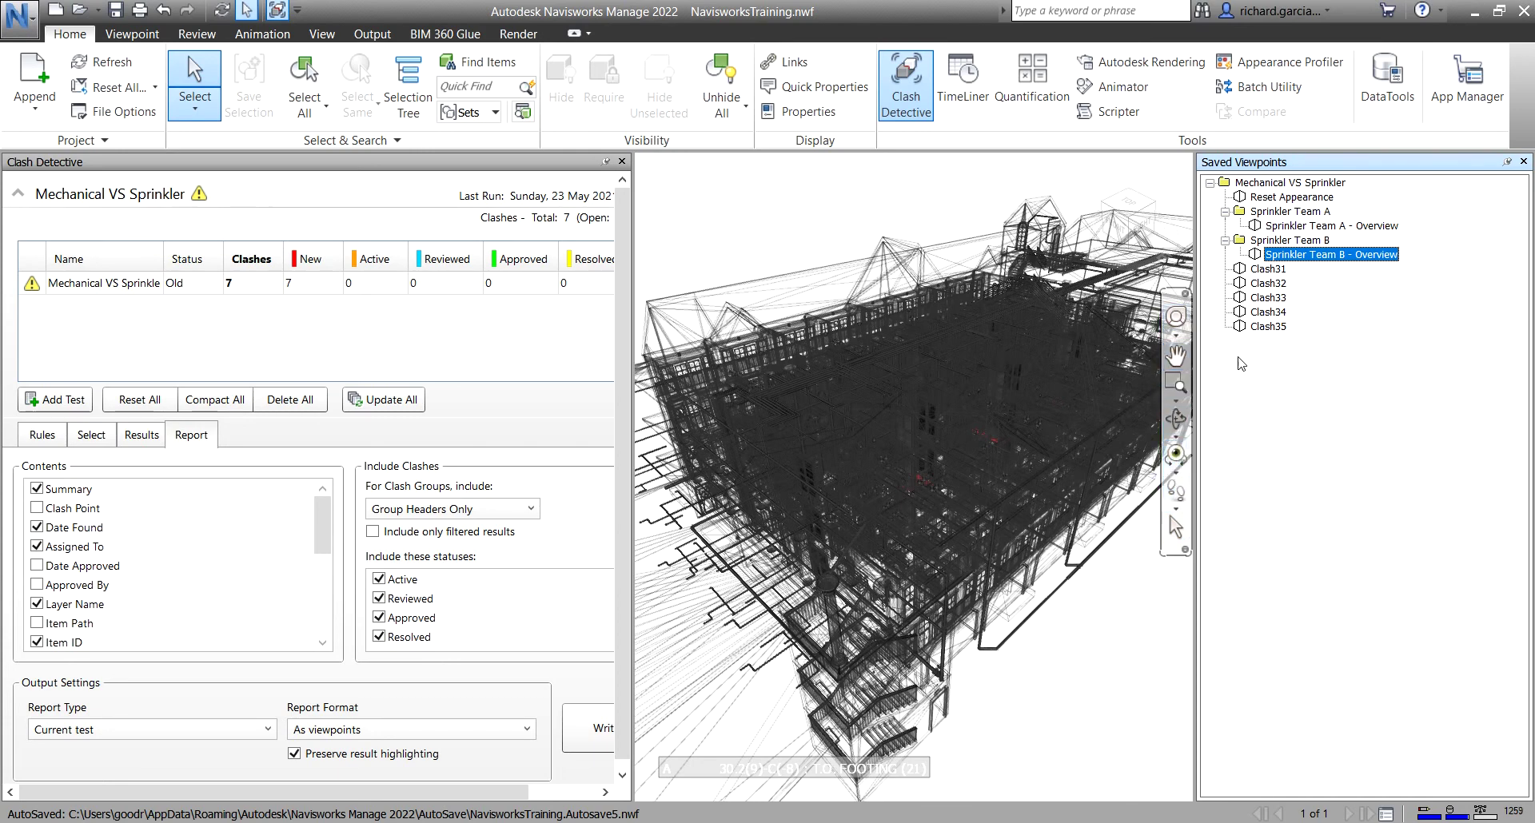
pyautogui.click(1262, 272)
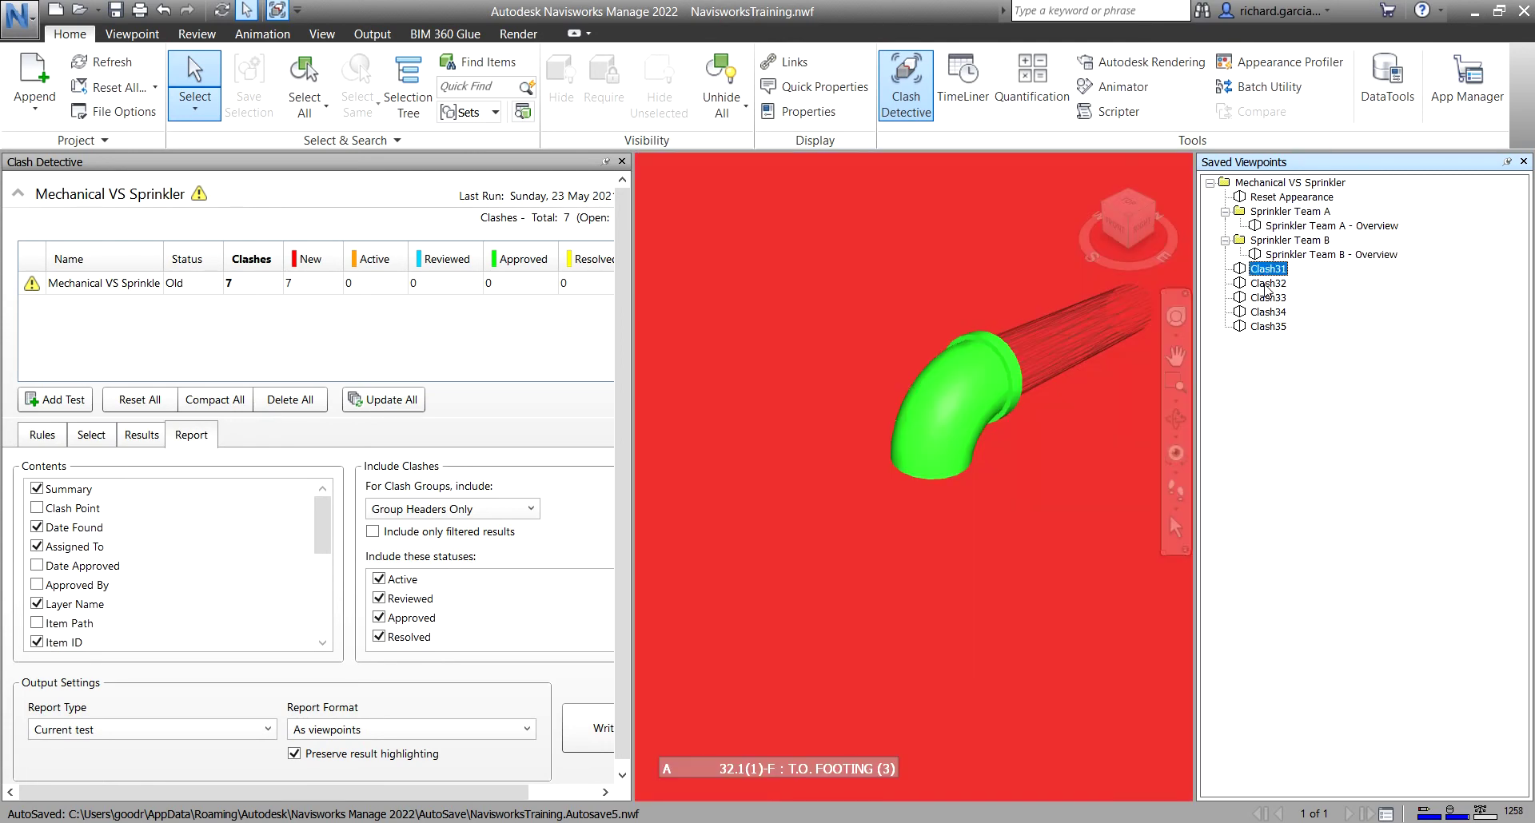
pyautogui.click(1267, 283)
pyautogui.click(1268, 297)
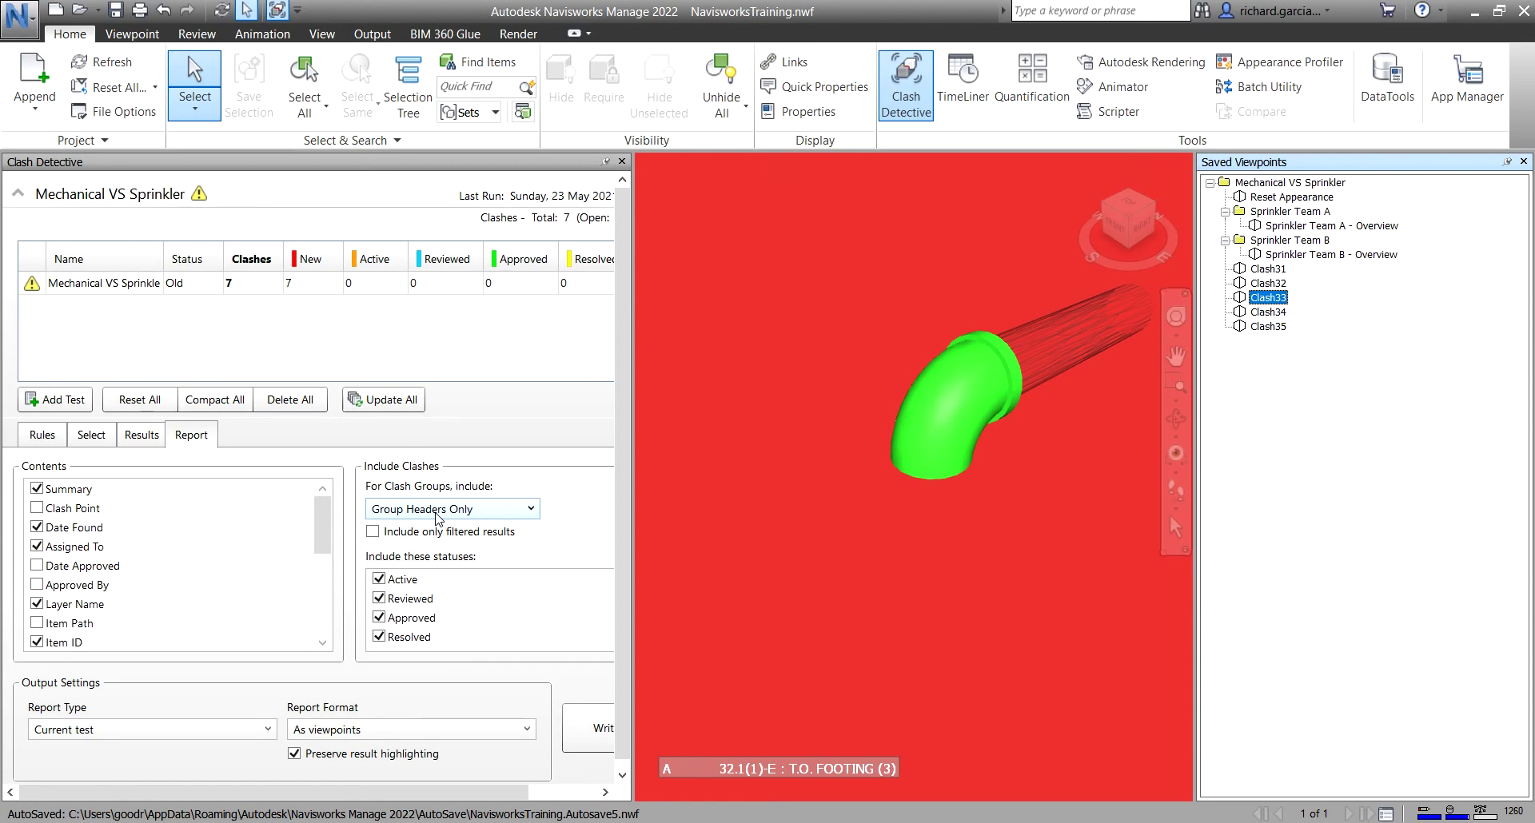
# Step: Review both sprinkler team overview viewpoints again and step through the individual viewpoints Clash31 to Clash35
pyautogui.click(1298, 226)
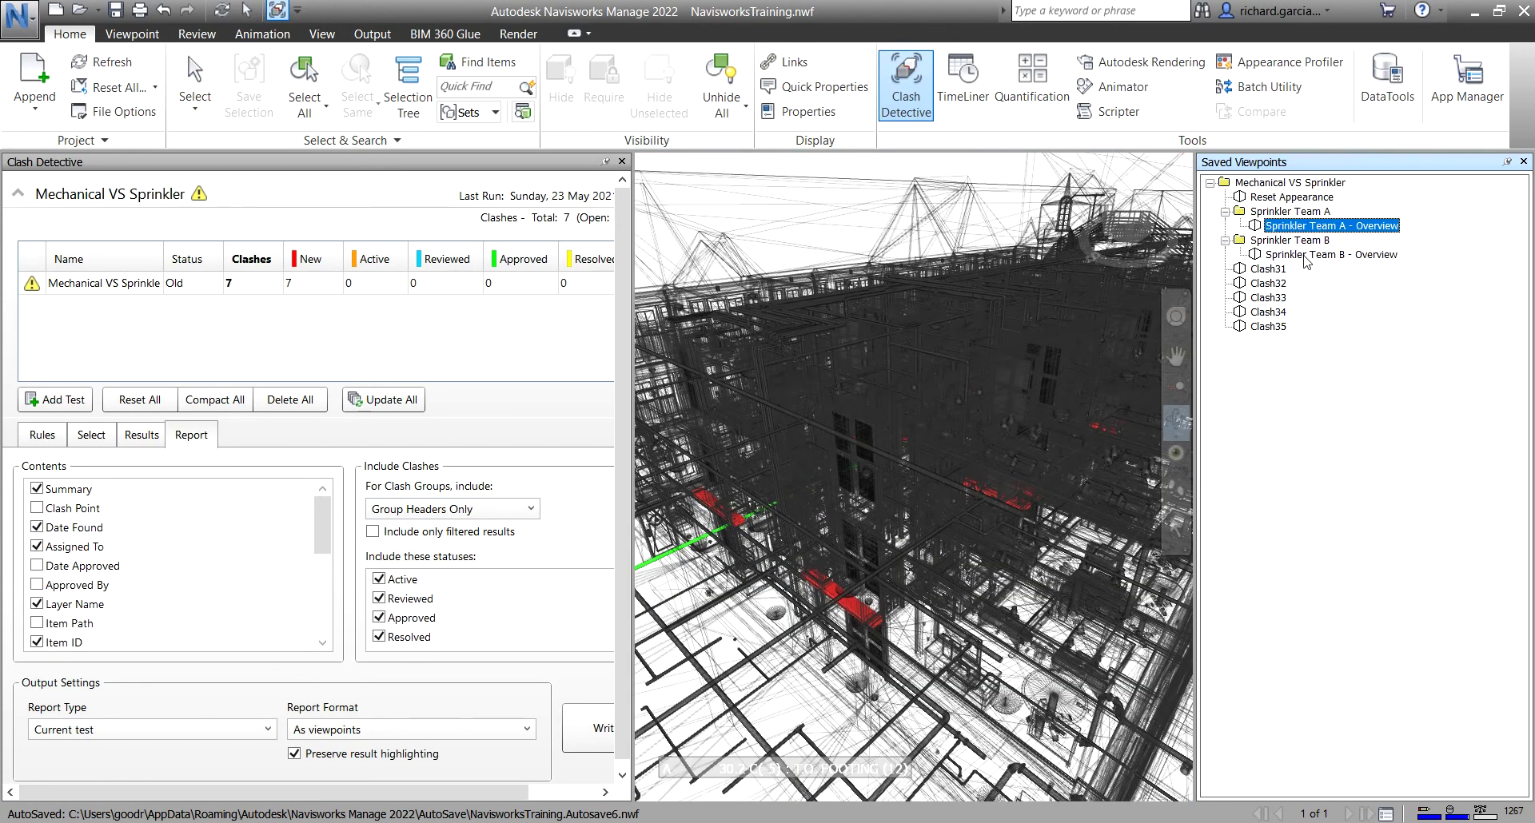
pyautogui.click(1303, 255)
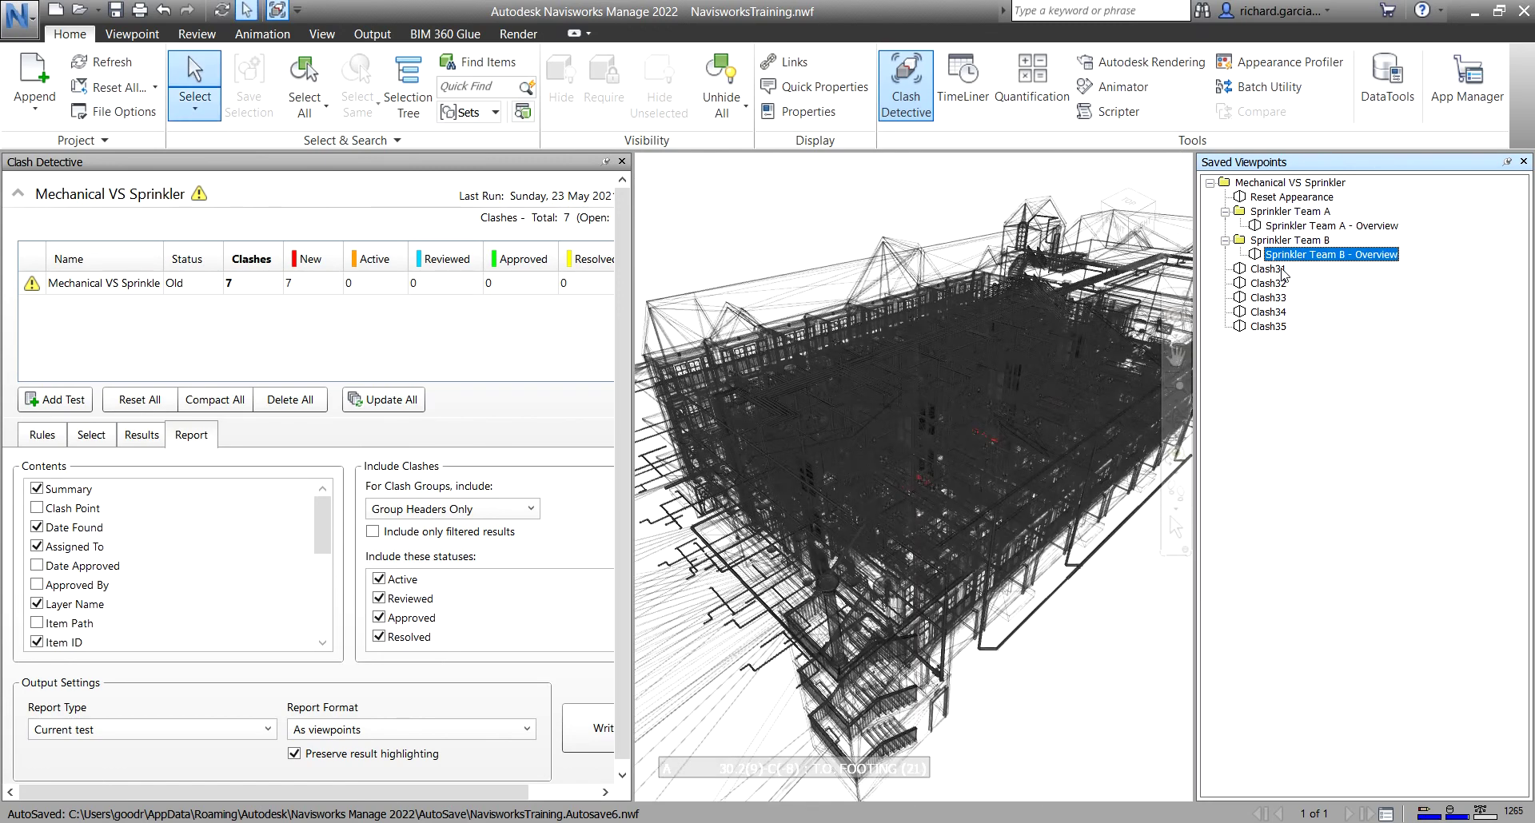
pyautogui.click(1269, 270)
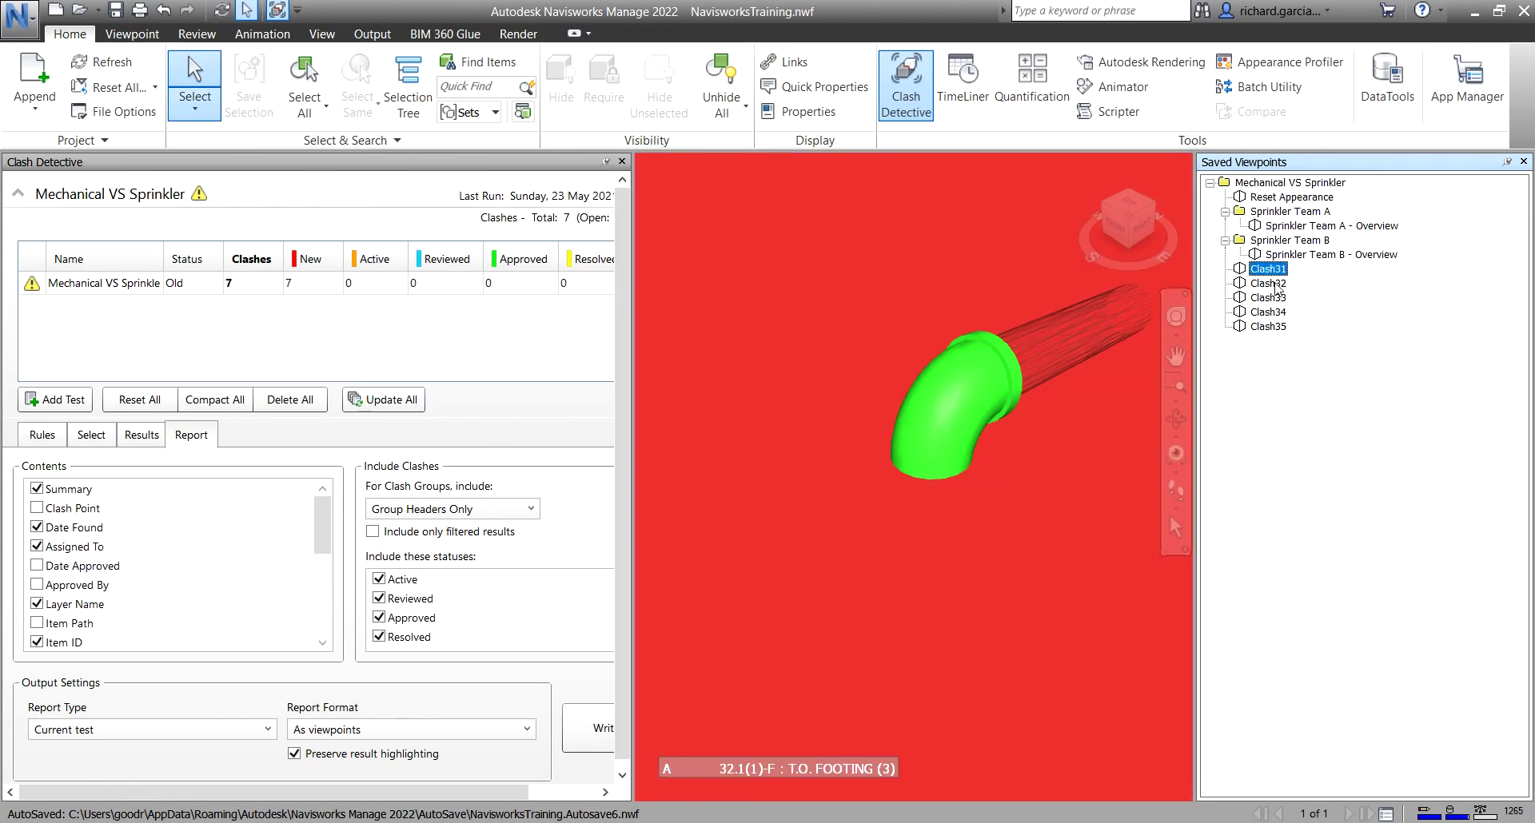
pyautogui.click(1271, 284)
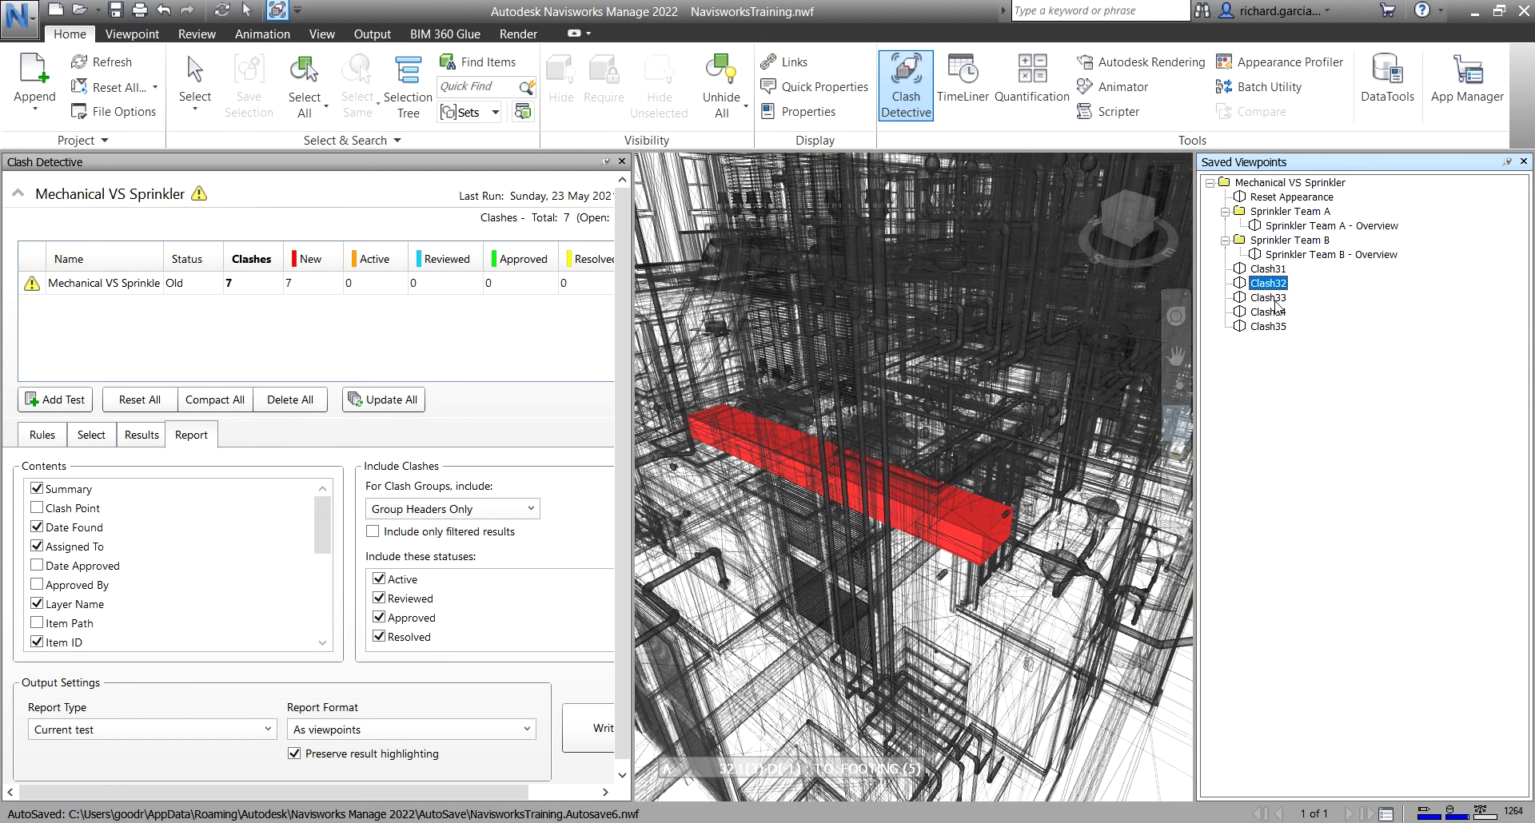
pyautogui.click(1270, 298)
pyautogui.click(1271, 311)
pyautogui.click(1279, 327)
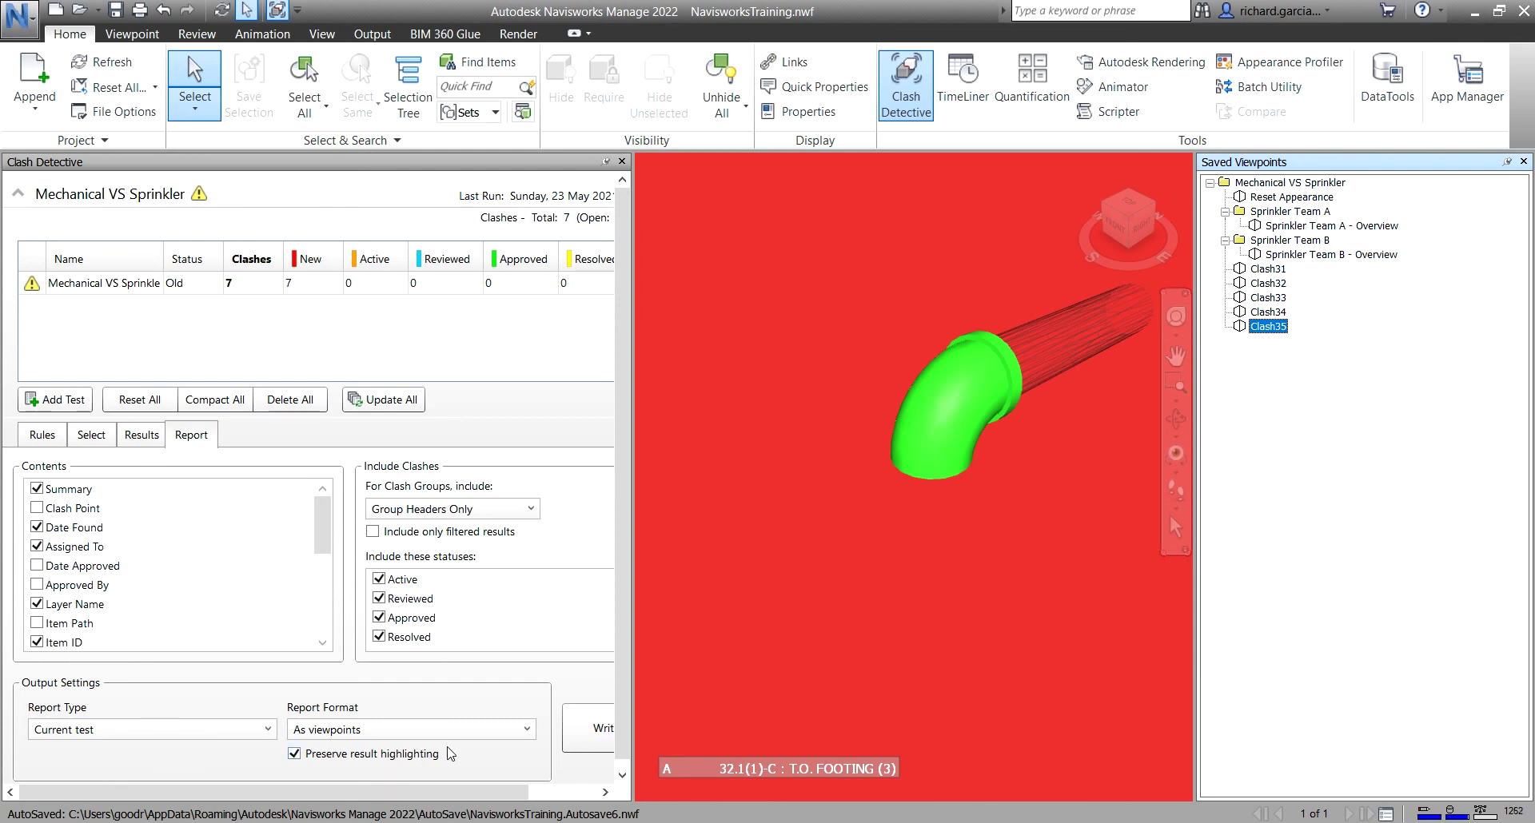
pyautogui.click(473, 729)
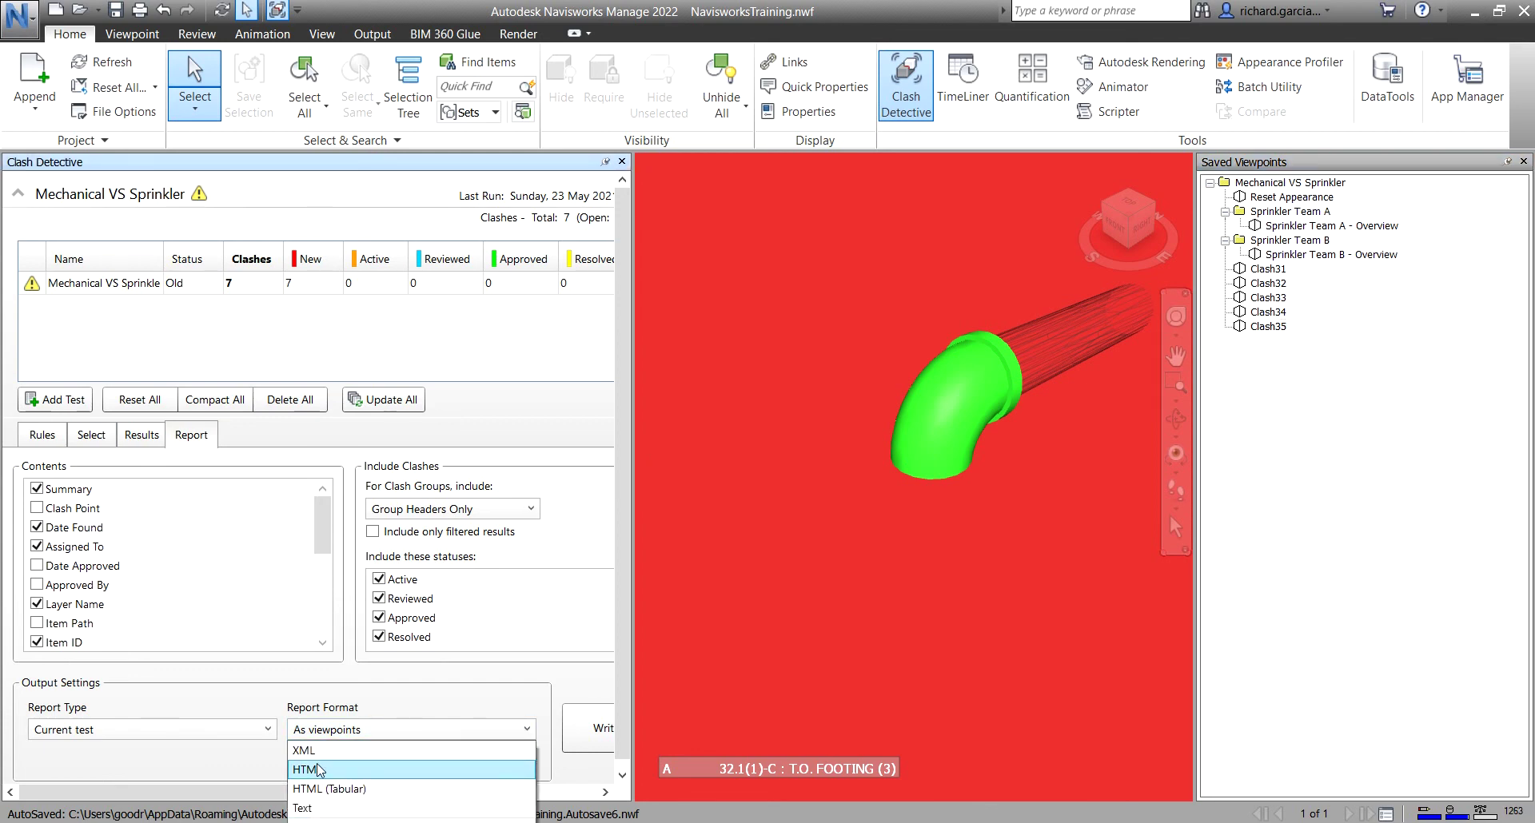
pyautogui.click(575, 438)
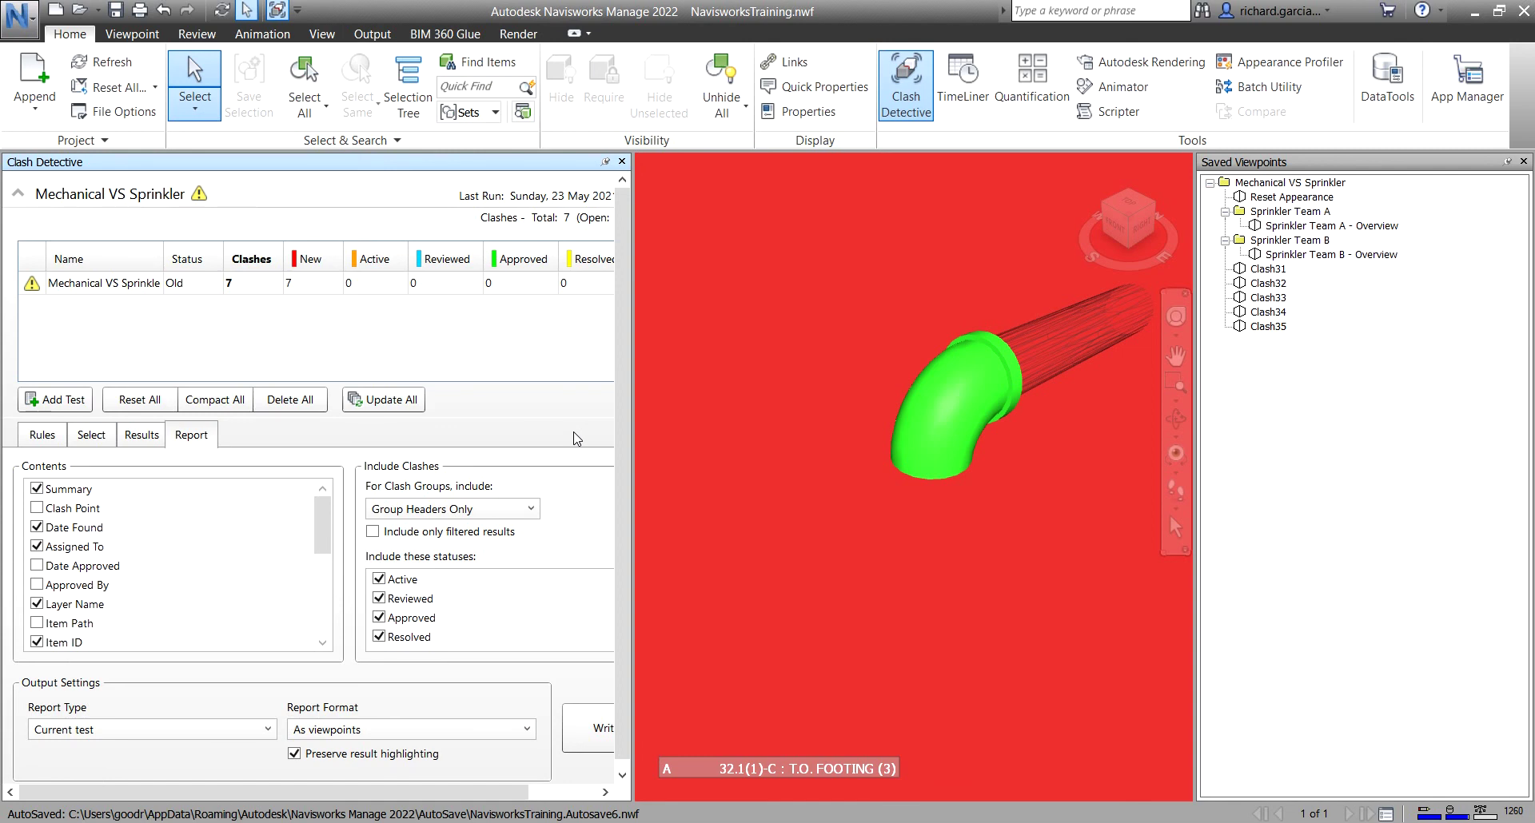